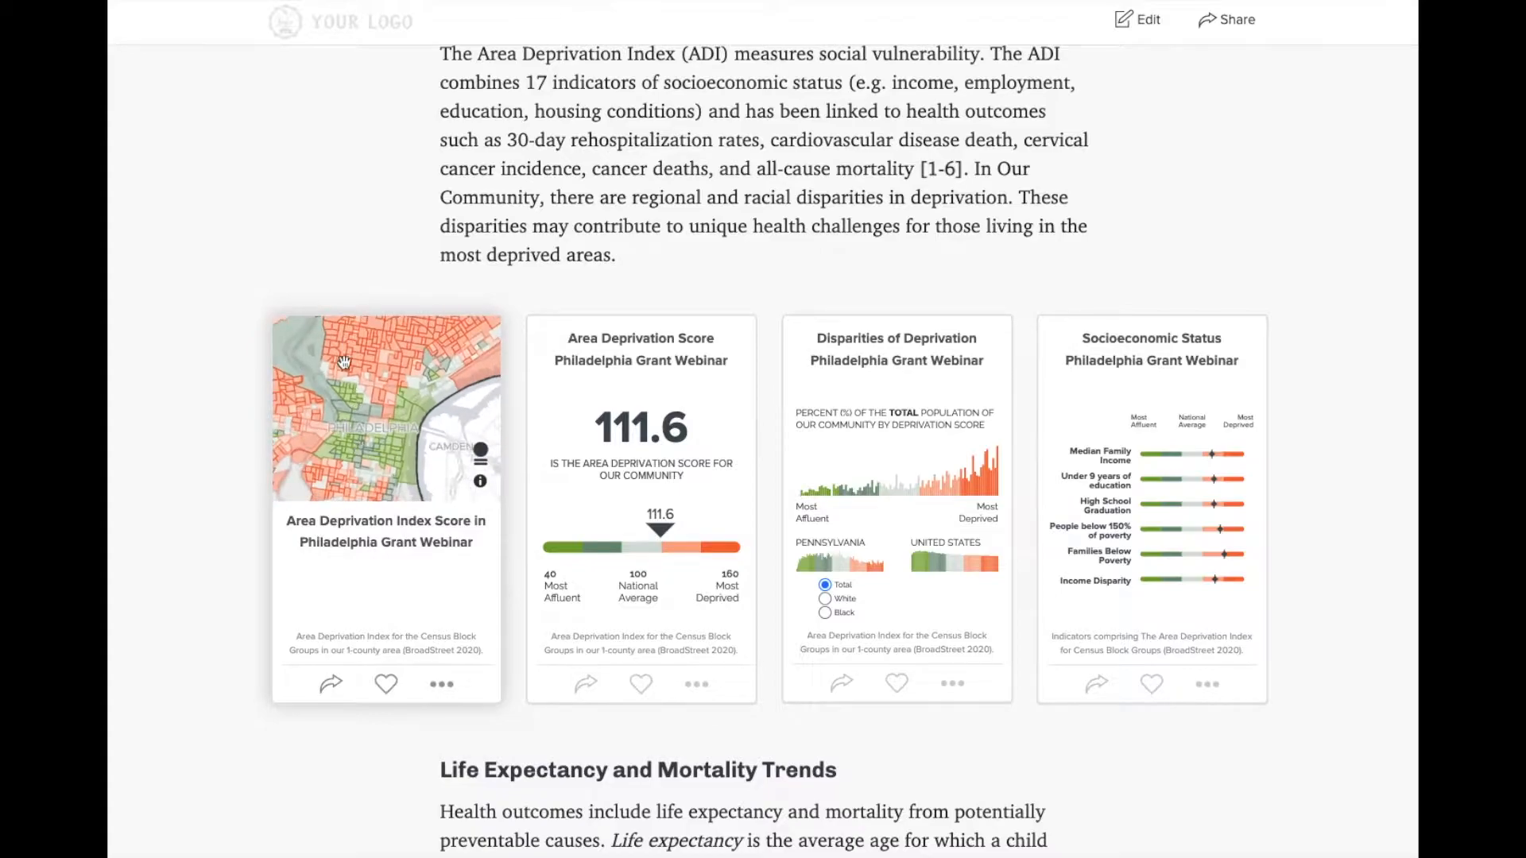
- Zoom out and pan the Area Deprivation Index map to show all of Philadelphia, then open Share
scroll(366, 380, "down", 4)
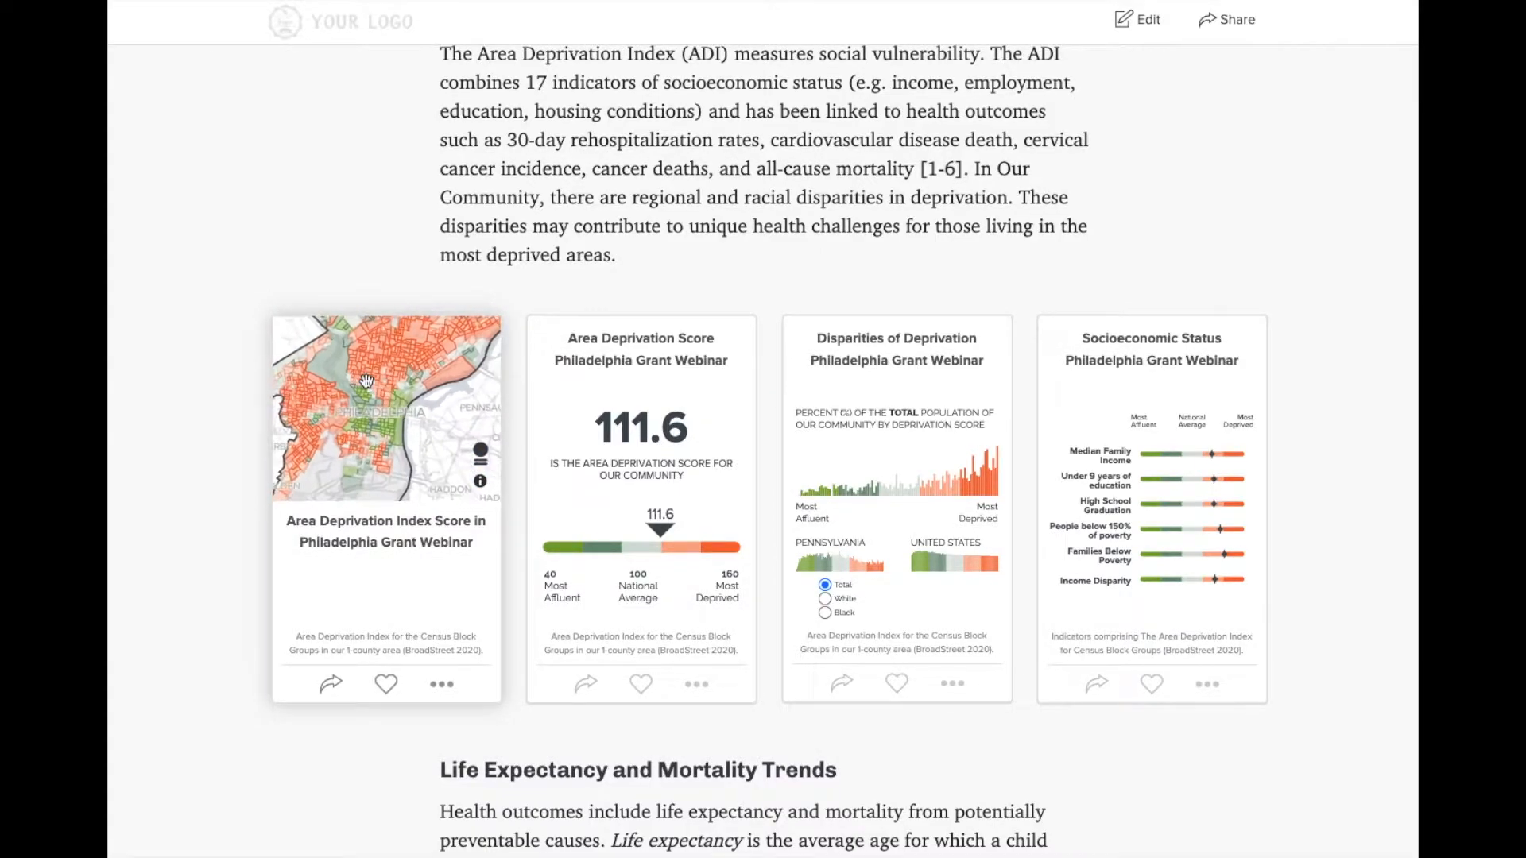
mouse_move(398, 346)
left_mouse_down()
mouse_move(374, 429)
mouse_move(407, 323)
left_mouse_up()
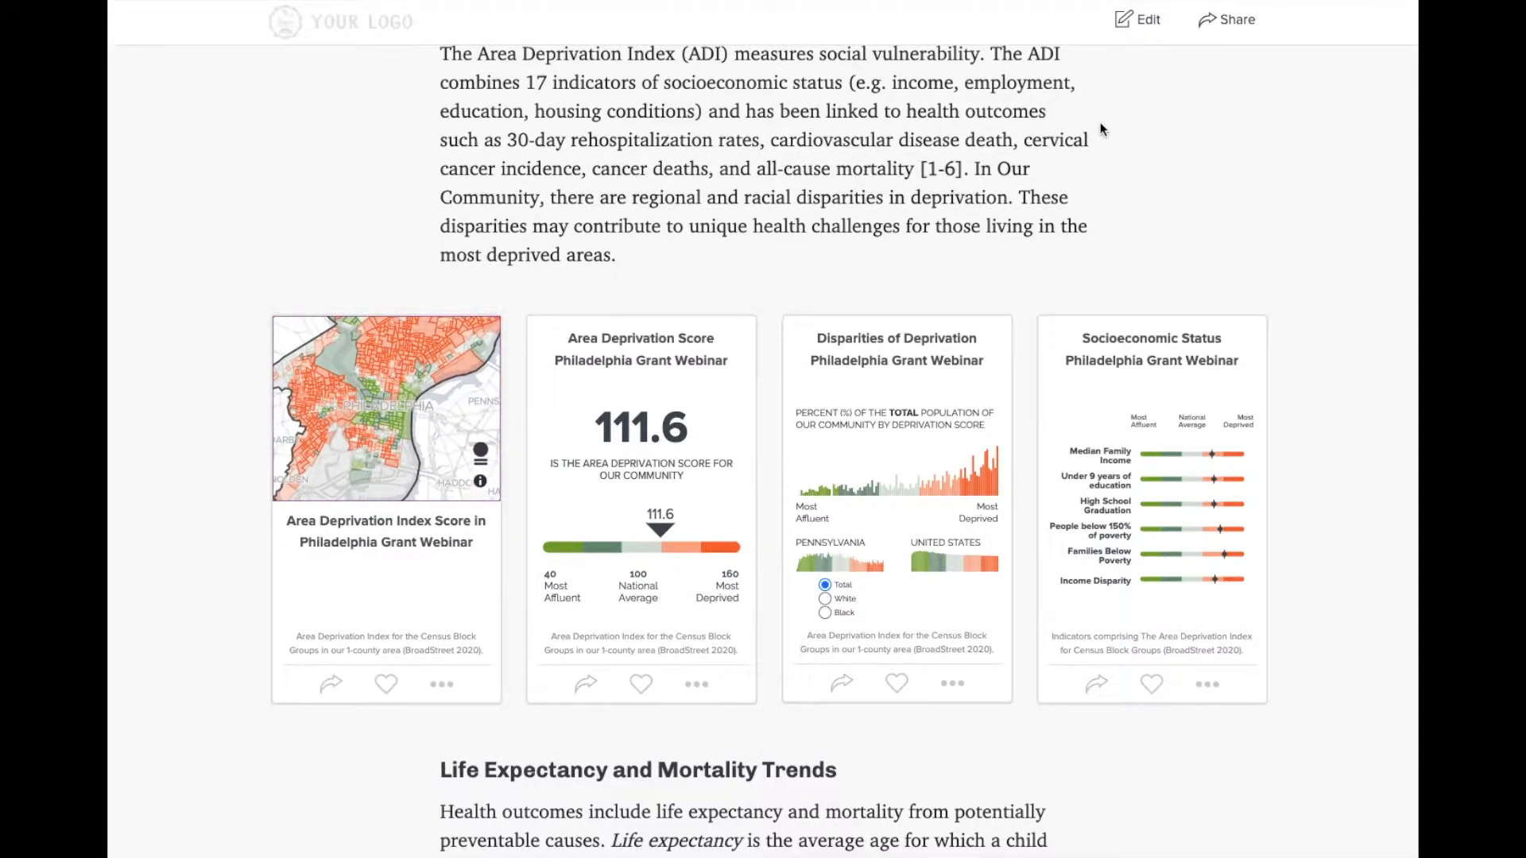
scroll(1101, 127, "down", 4)
scroll(1101, 127, "down", 6)
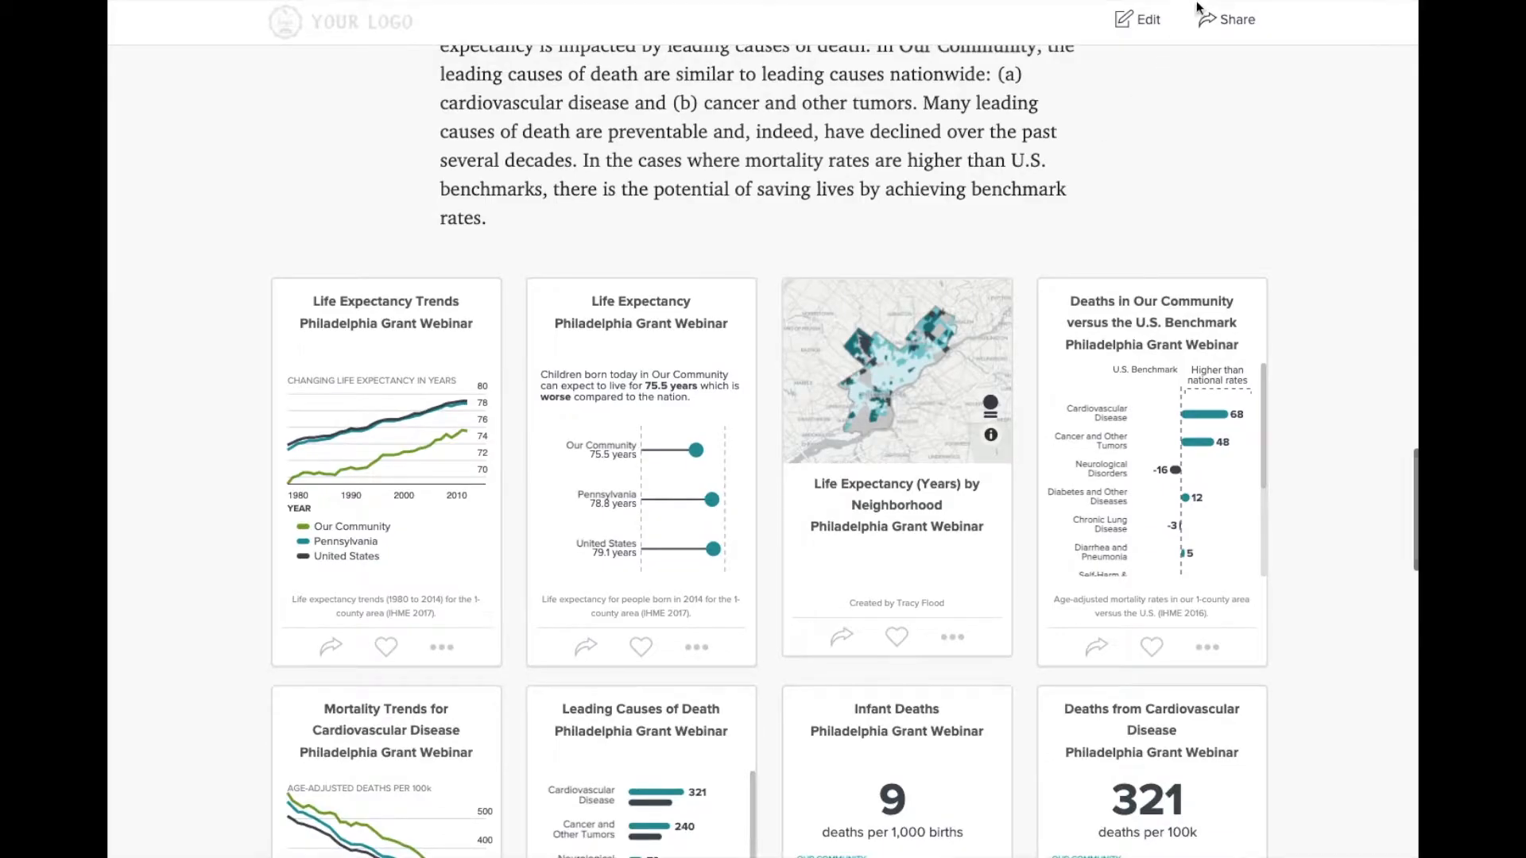
left_click(1240, 17)
- Copy the story's read-only link and load it in a new browser tab
left_click(800, 369)
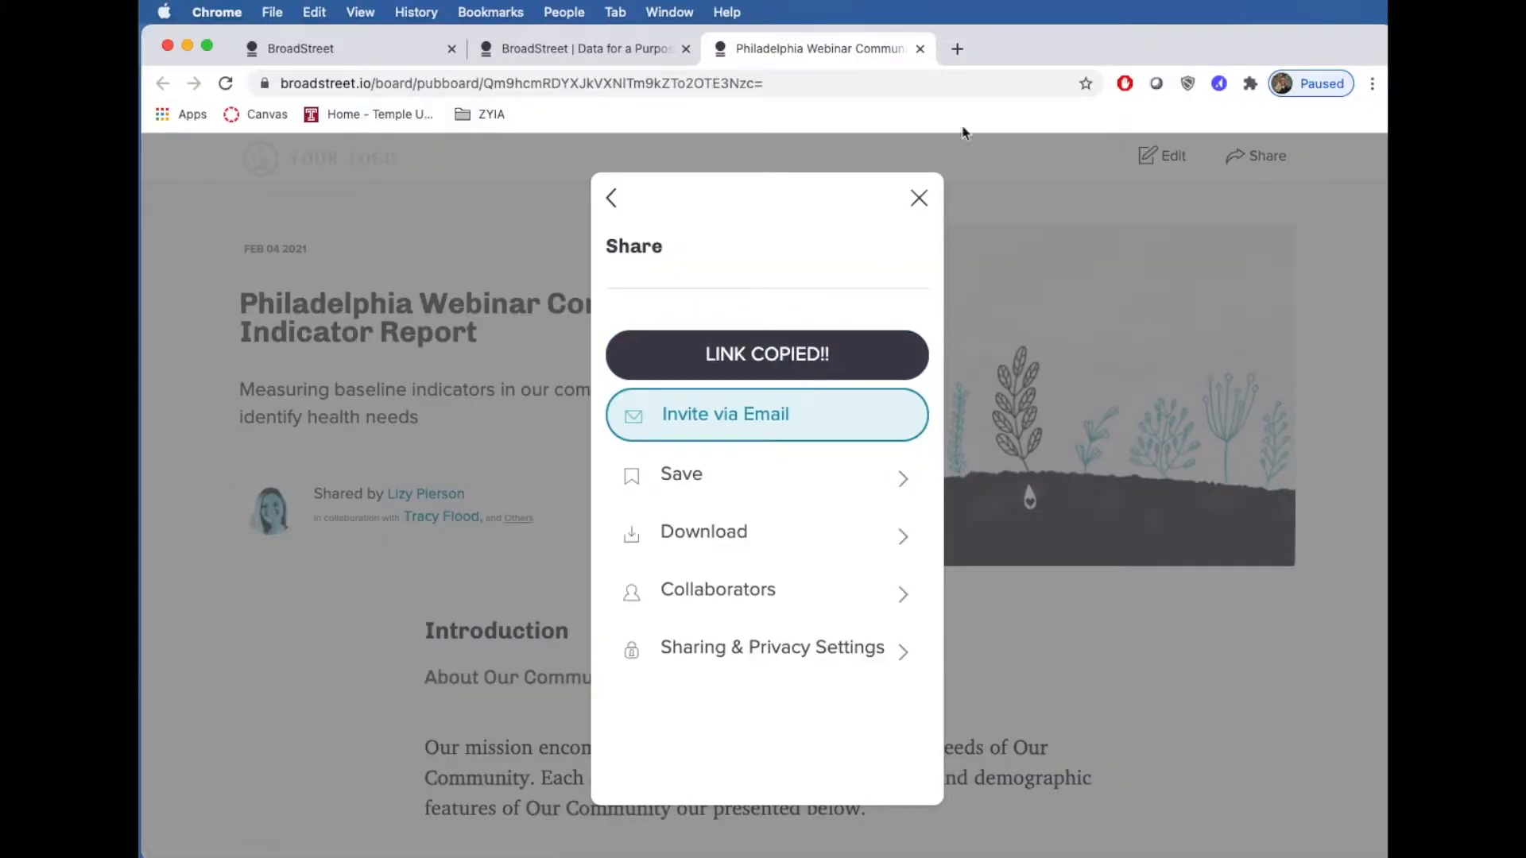
left_click(956, 49)
key("Return")
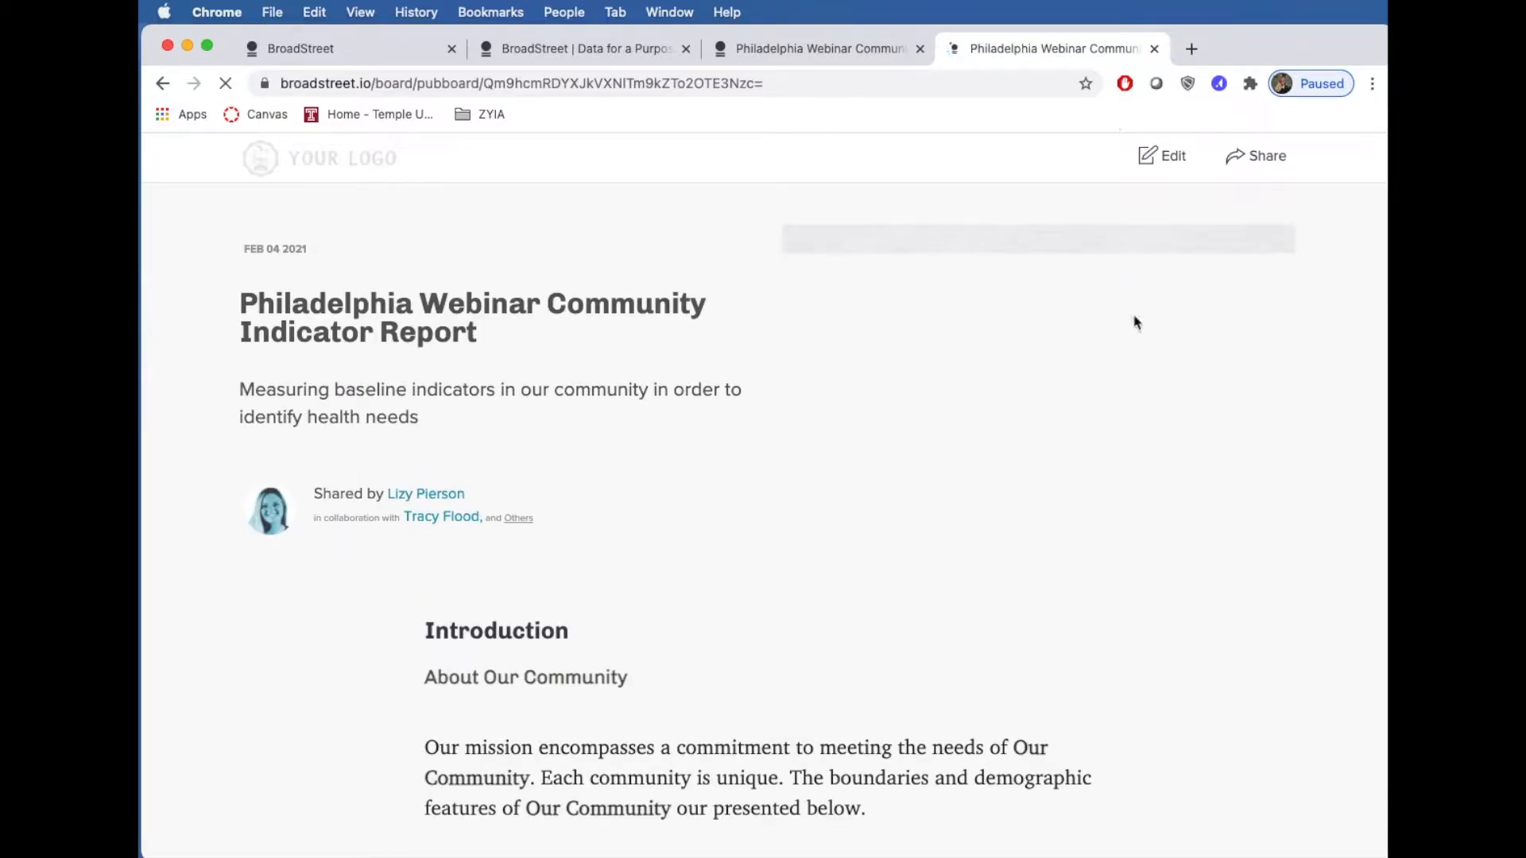
scroll(1137, 322, "down", 3)
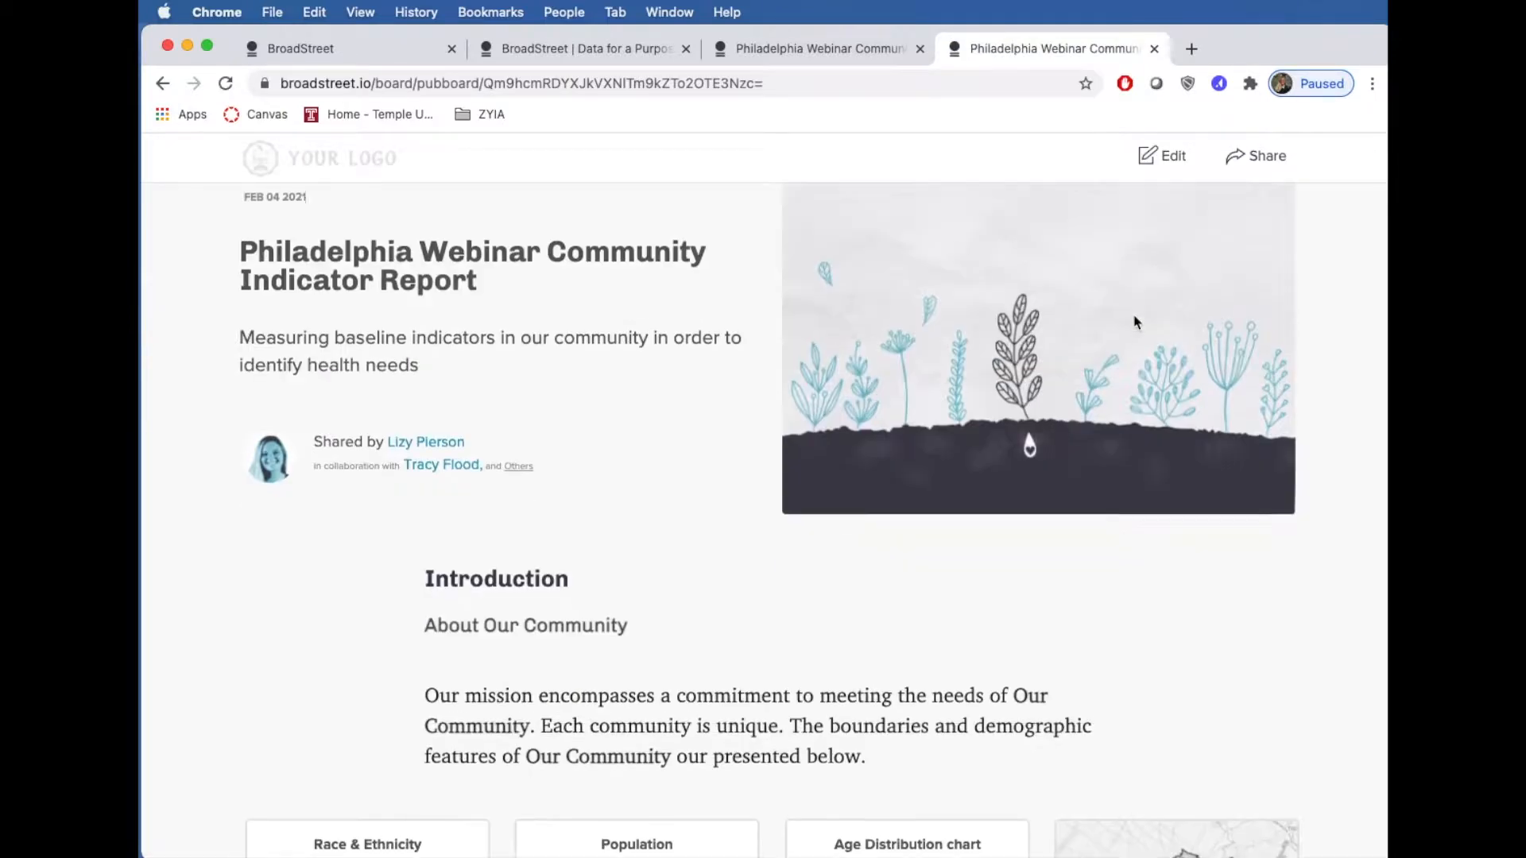
scroll(1135, 319, "down", 5)
scroll(1135, 319, "up", 8)
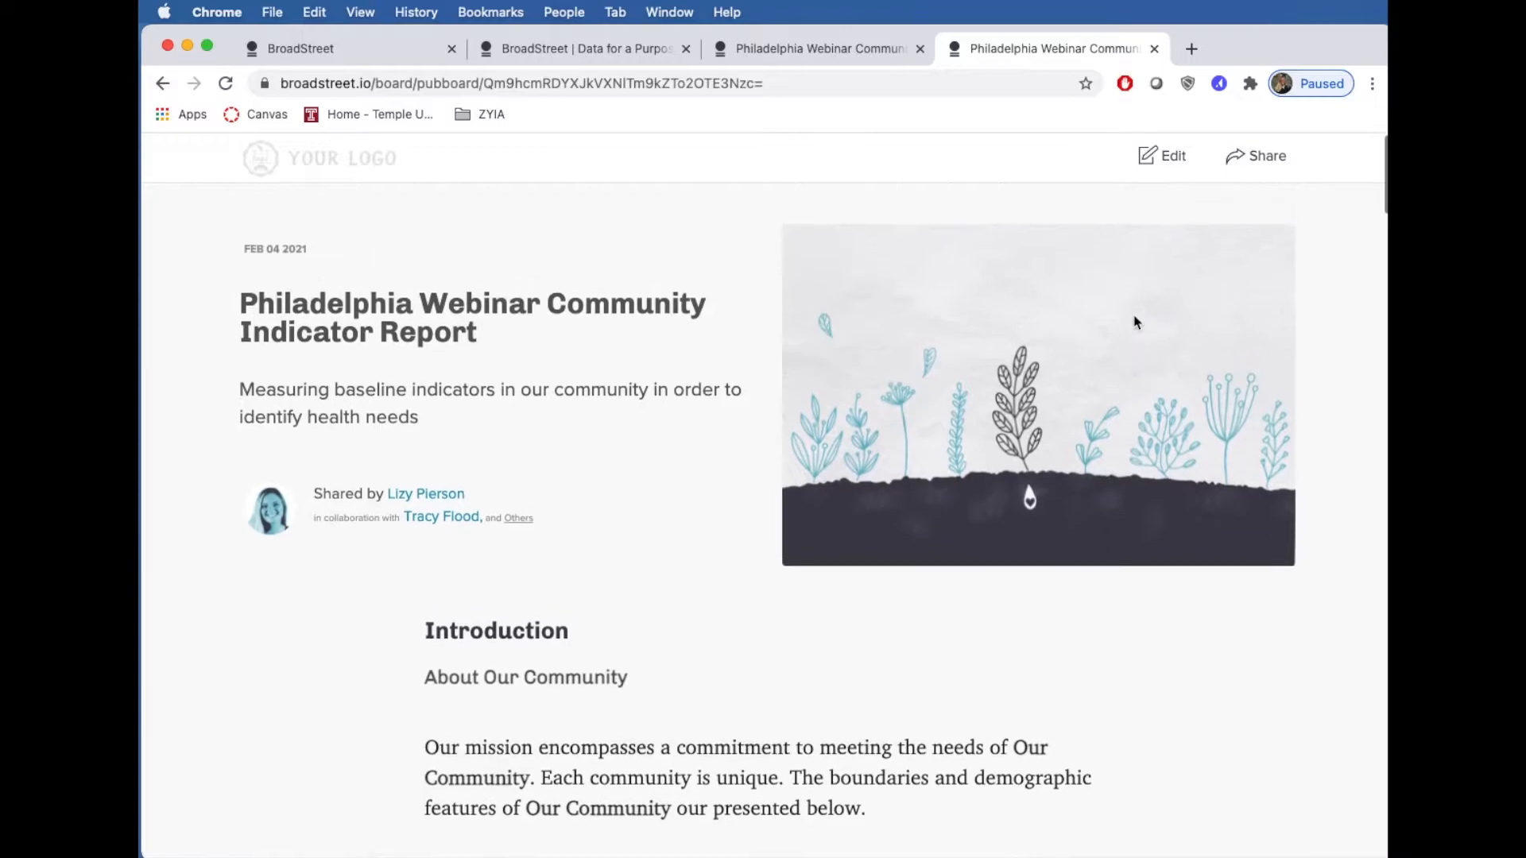
- Print the story page to a PDF saved in Downloads
left_click(272, 12)
mouse_move(306, 259)
left_click(305, 290)
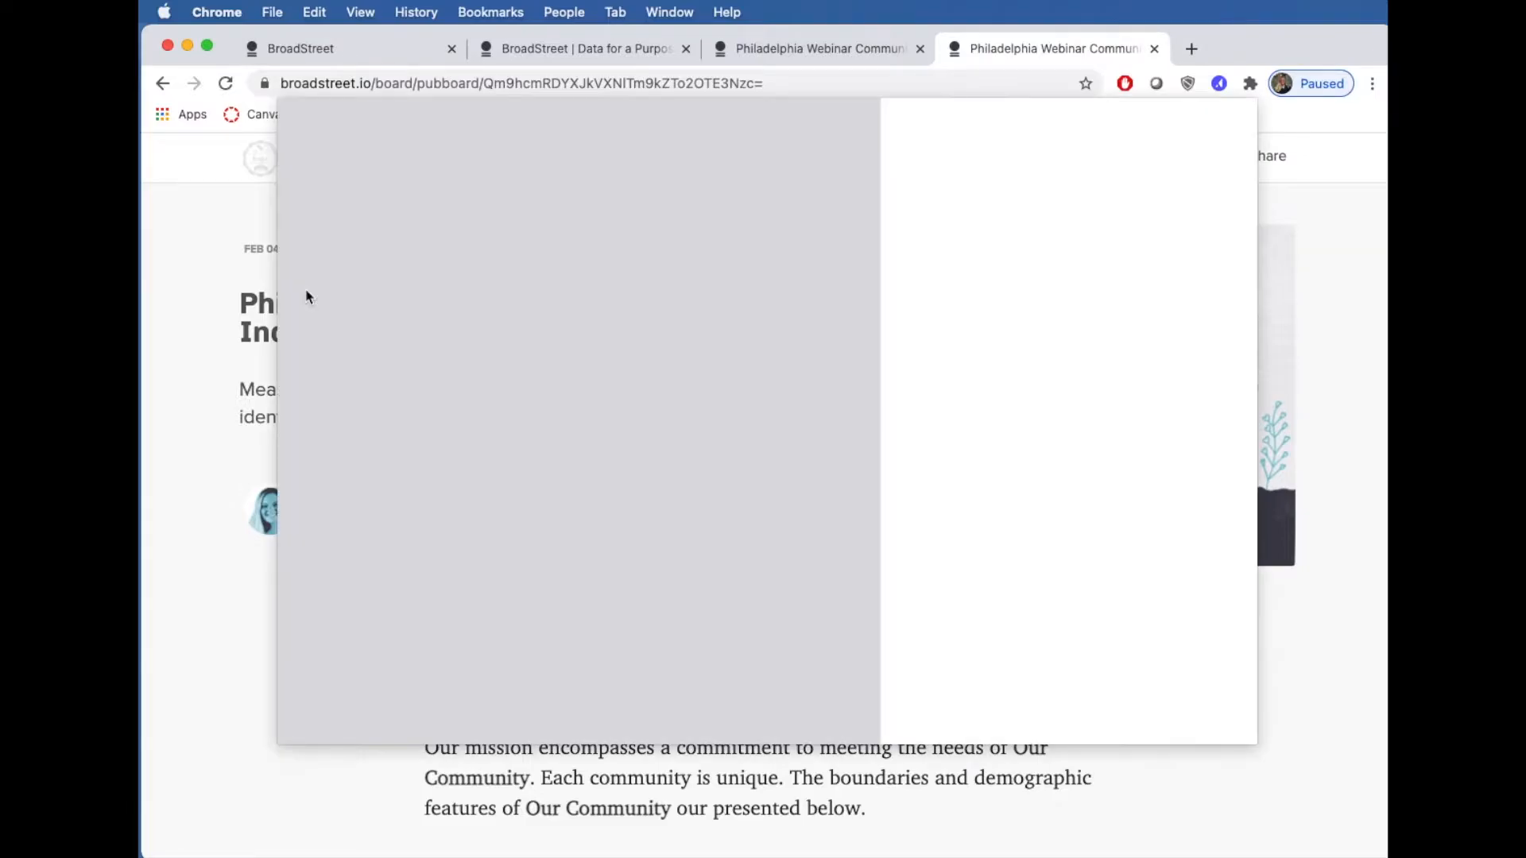
key("Return")
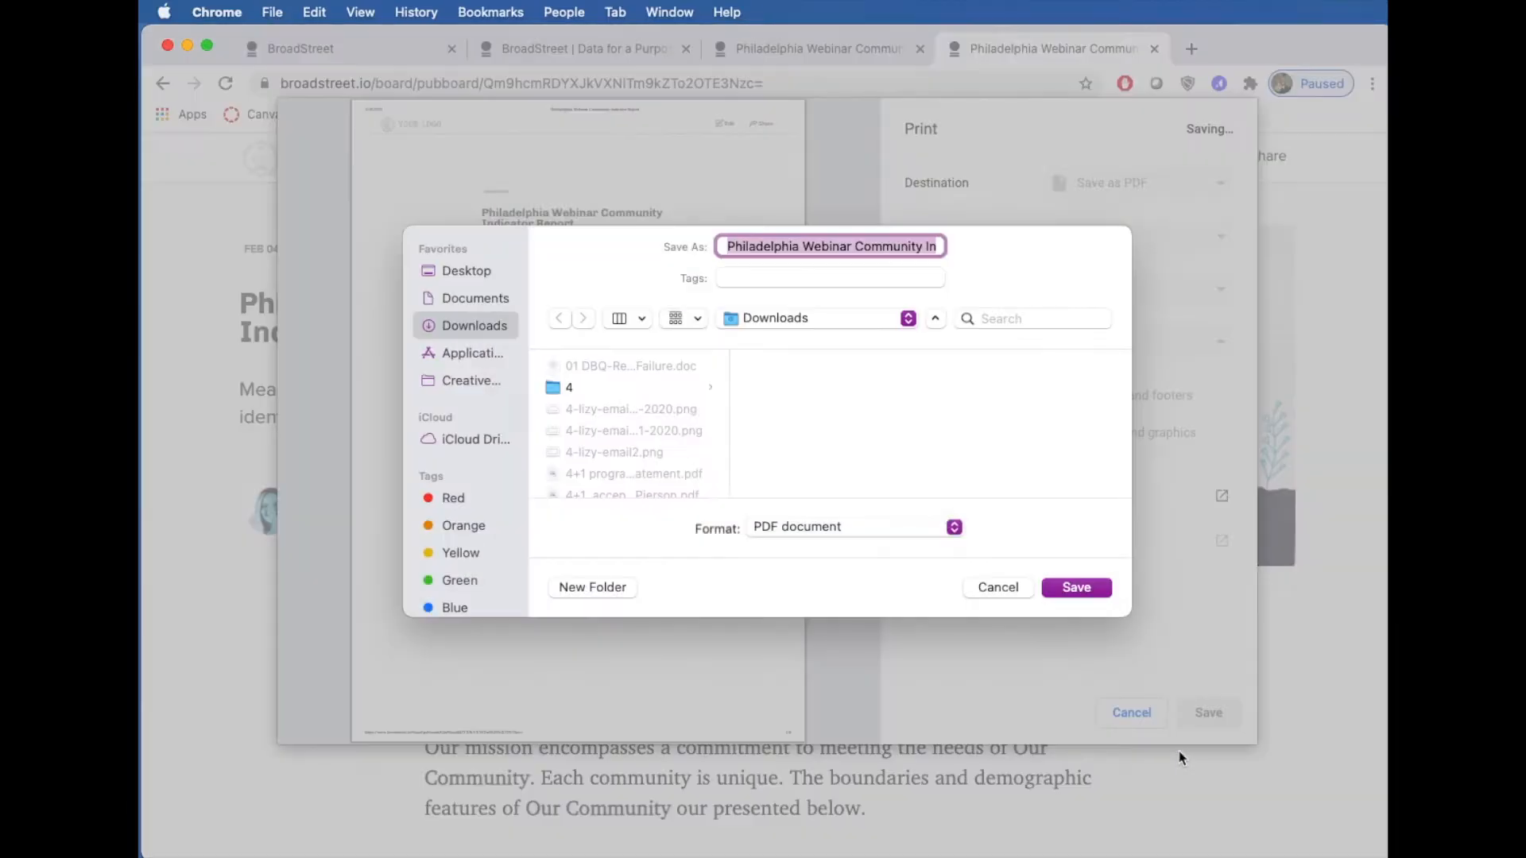
left_click(1095, 588)
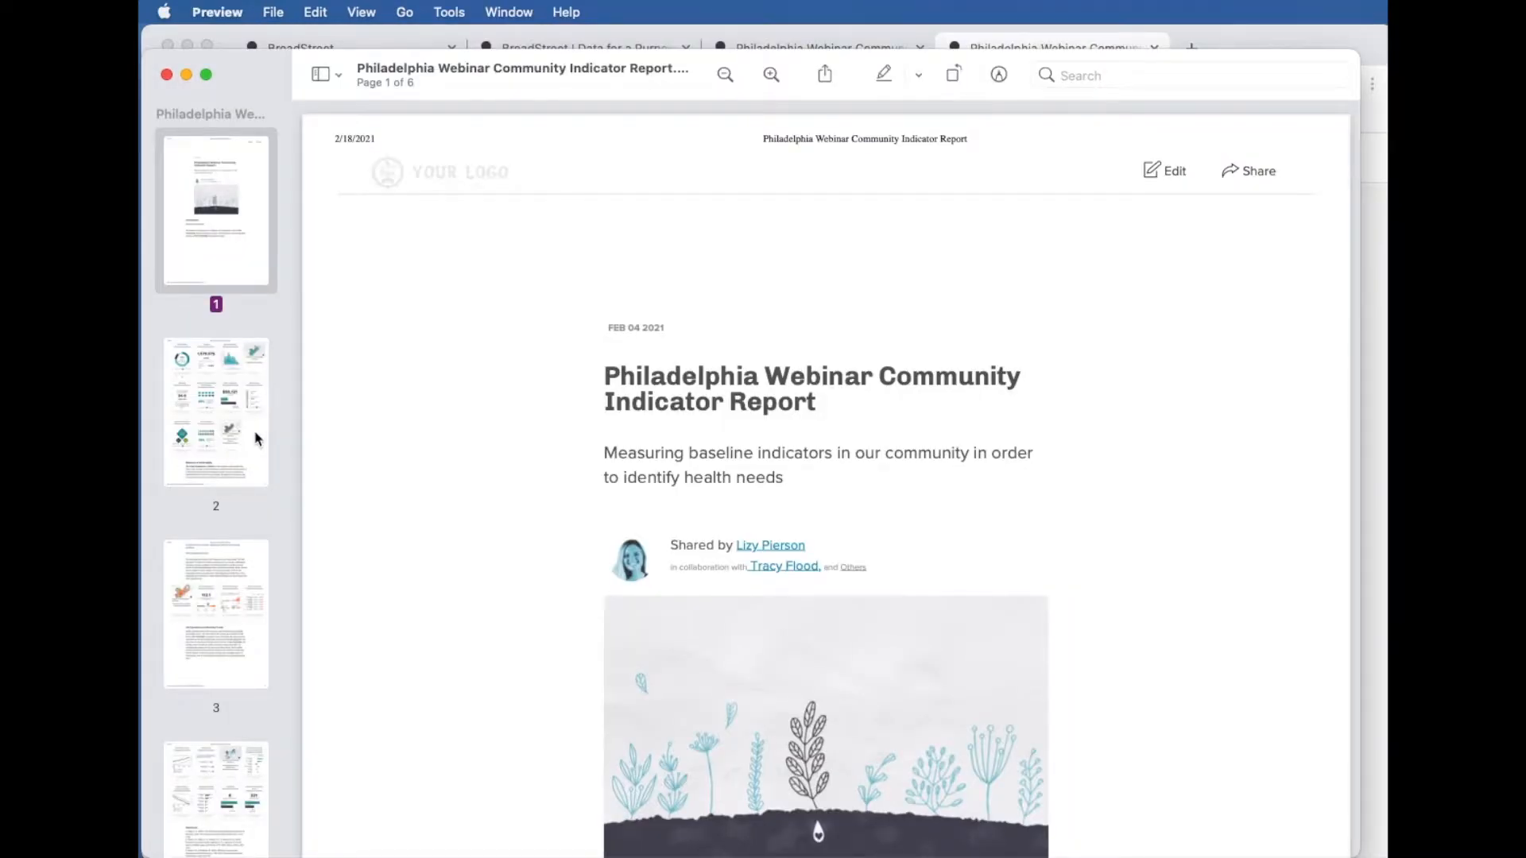
- Scroll through the six PDF pages in Preview to check the text and chart cards
scroll(340, 438, "down", 5)
scroll(339, 437, "down", 12)
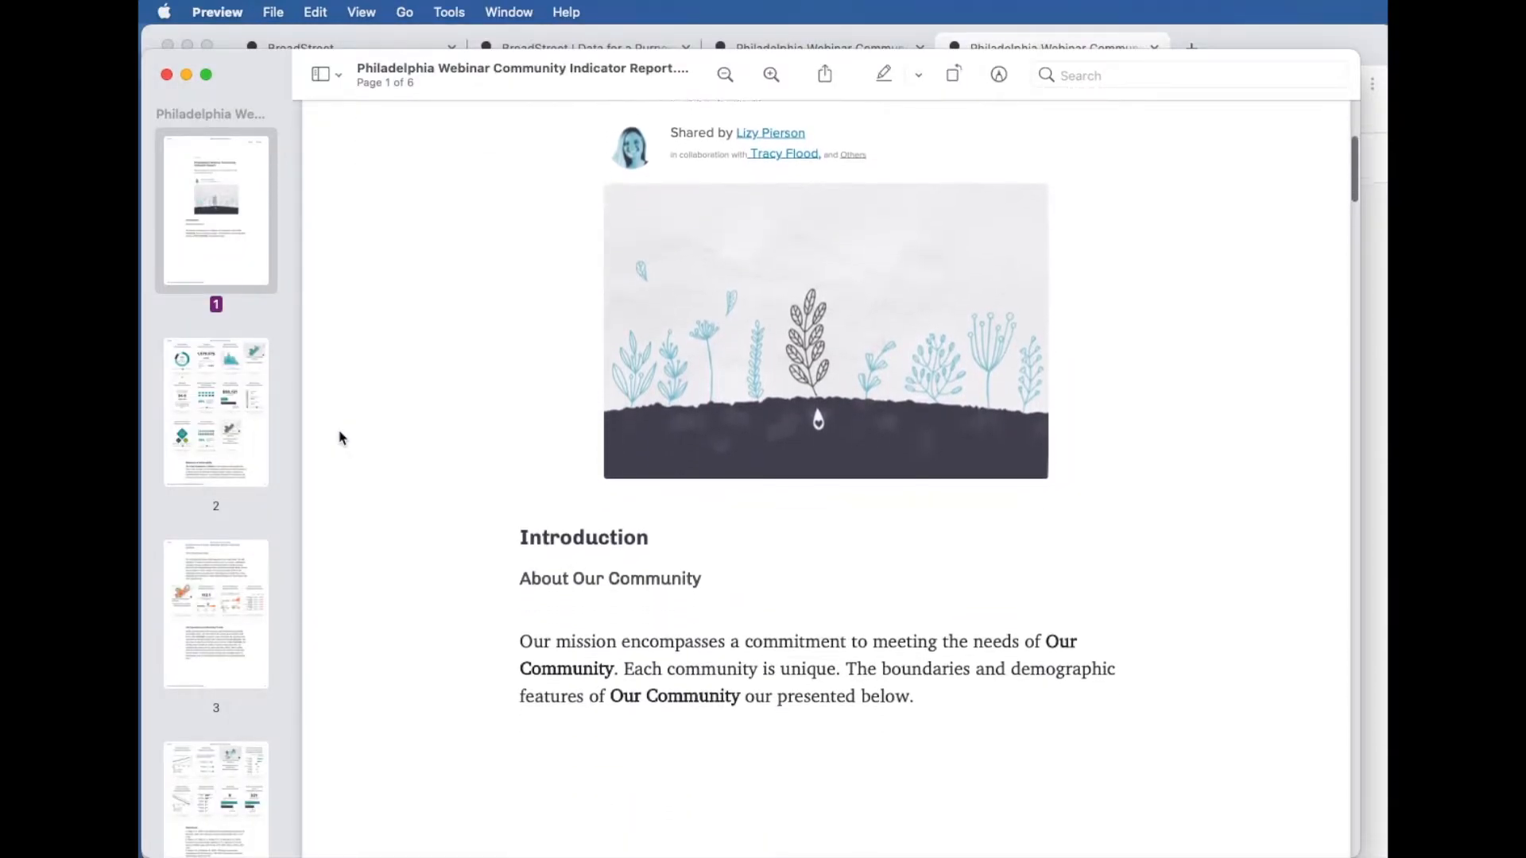
scroll(339, 438, "down", 10)
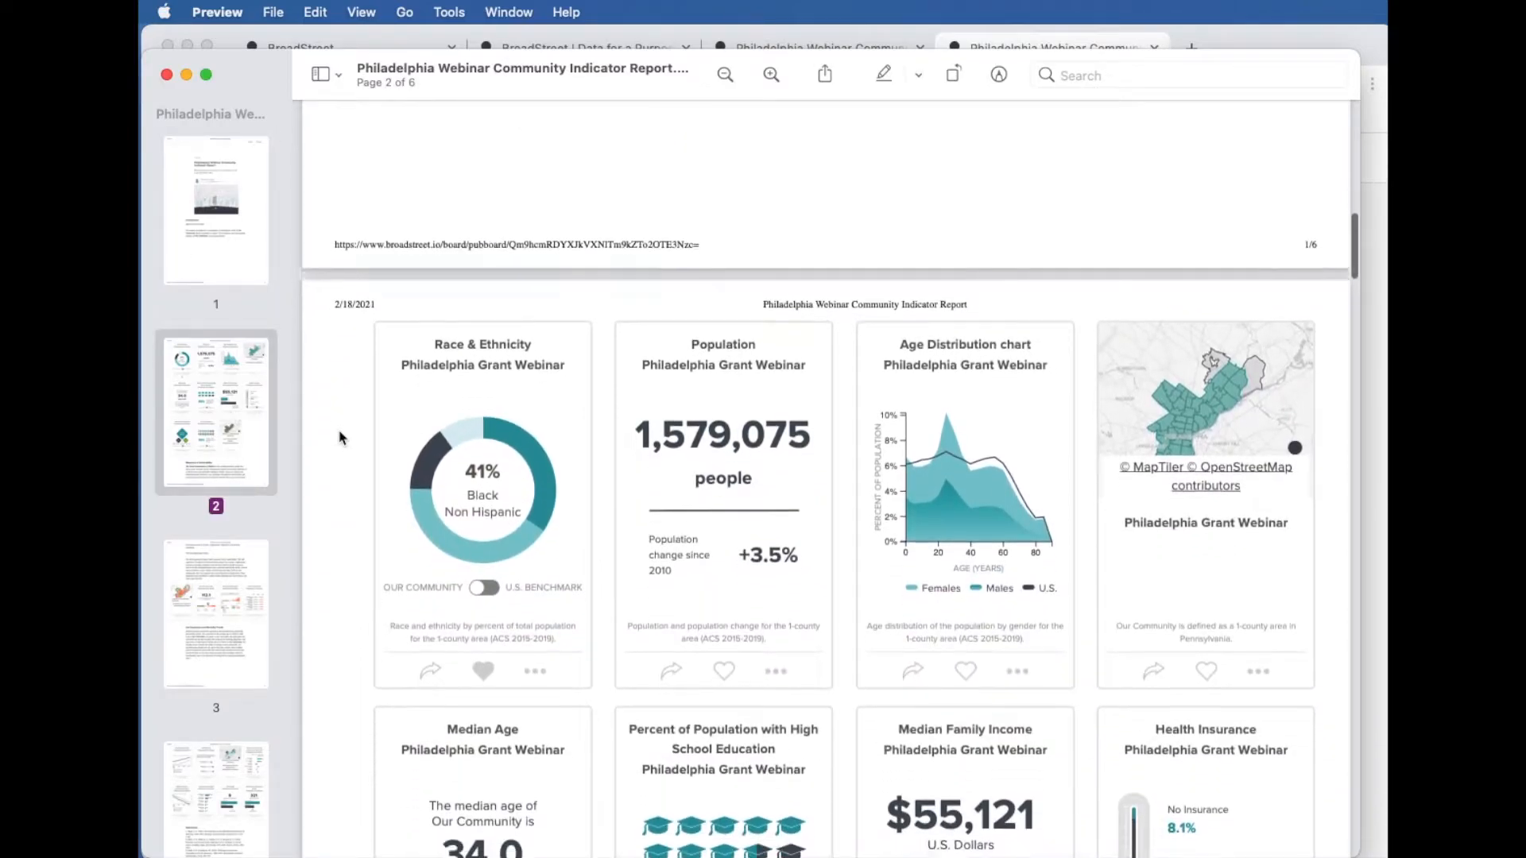
scroll(340, 437, "down", 4)
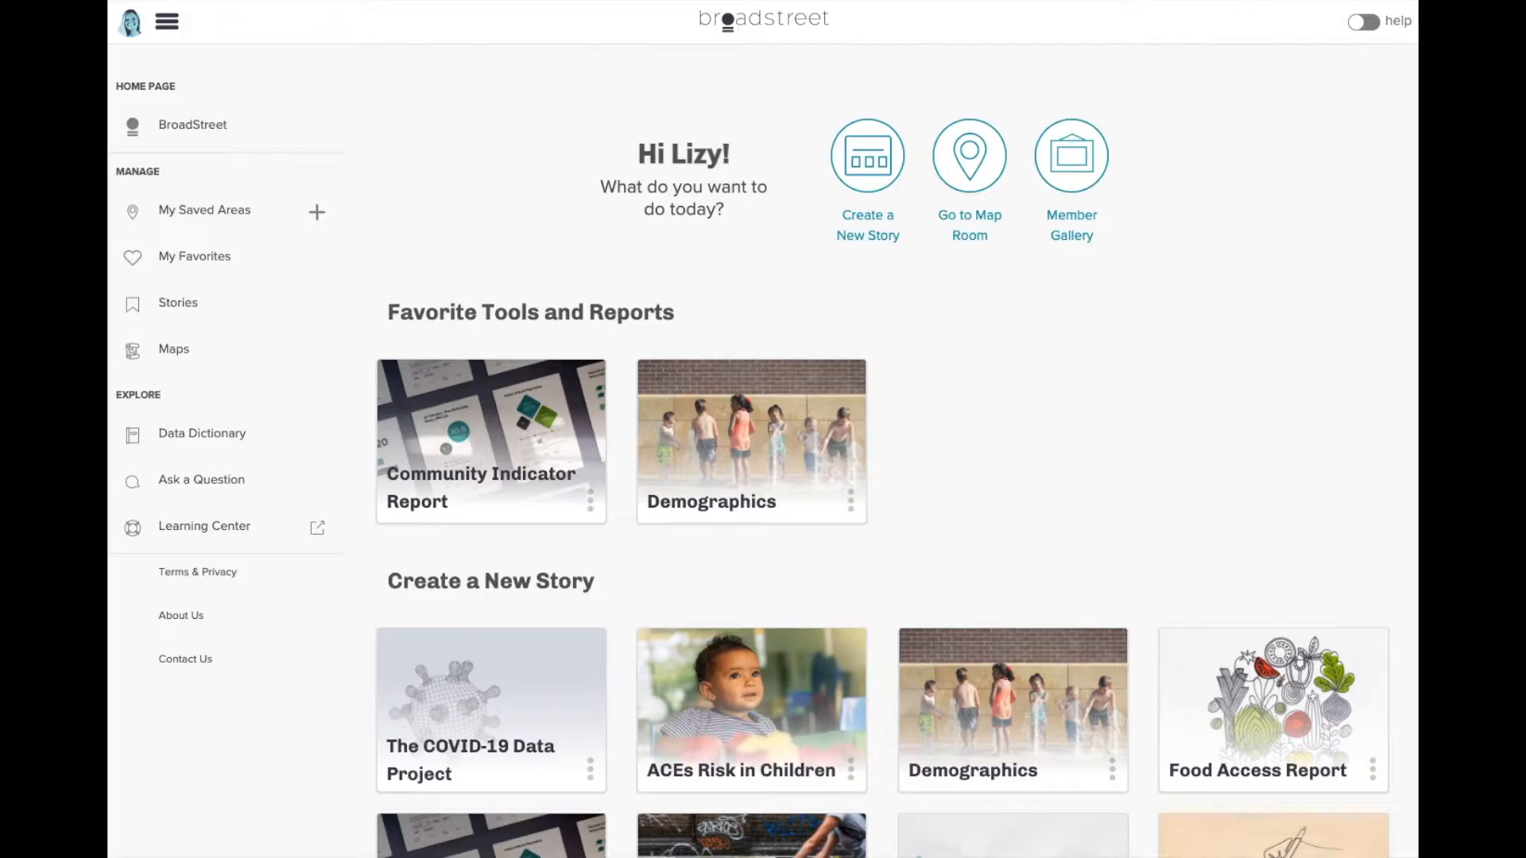
- Choose the Community Indicator Report card under Favorite Tools and Reports
mouse_move(483, 413)
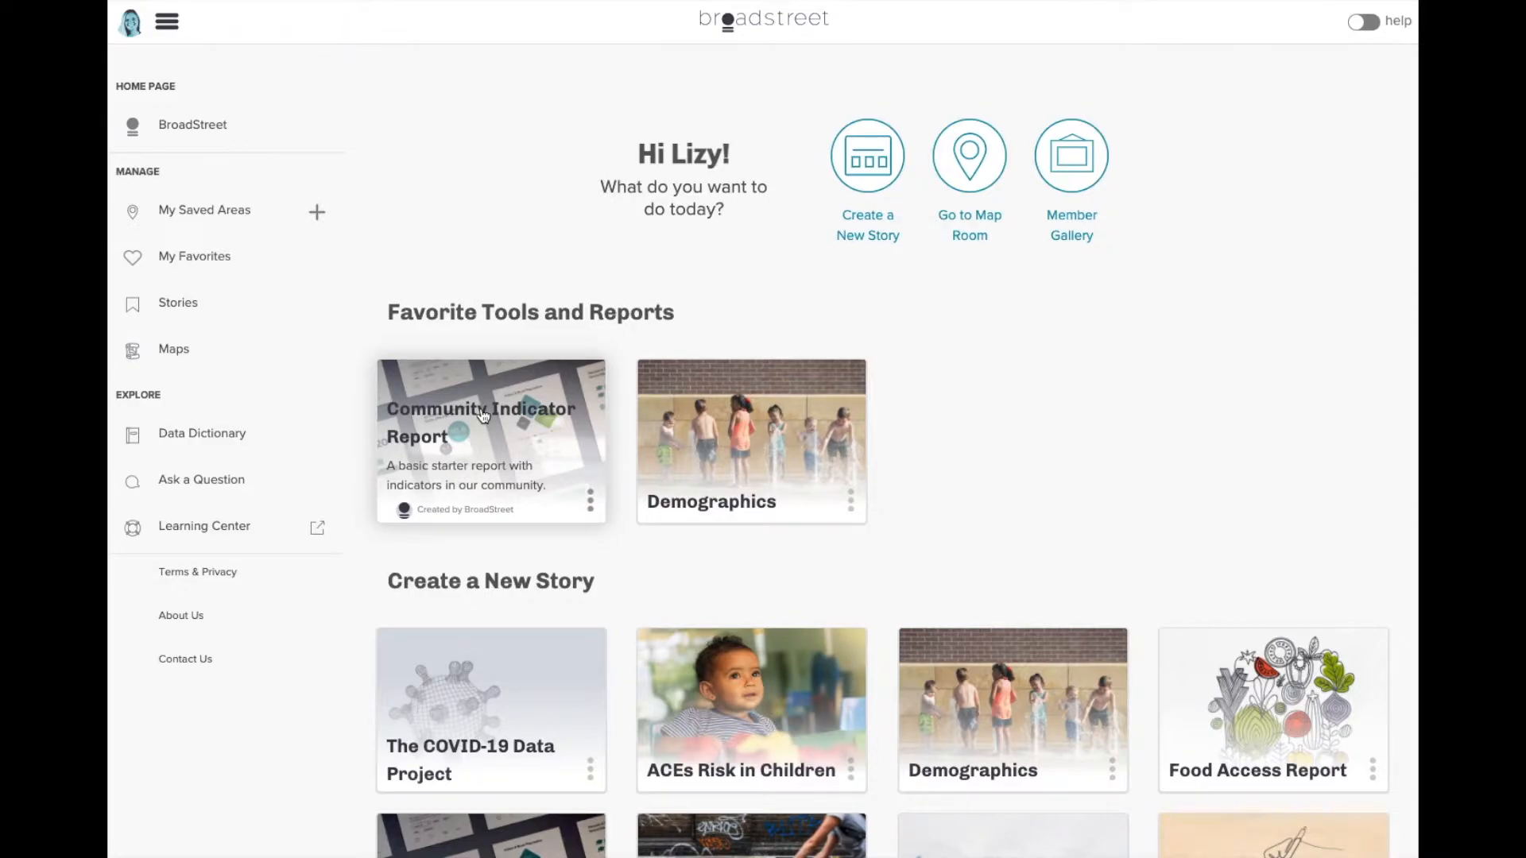
left_click(483, 414)
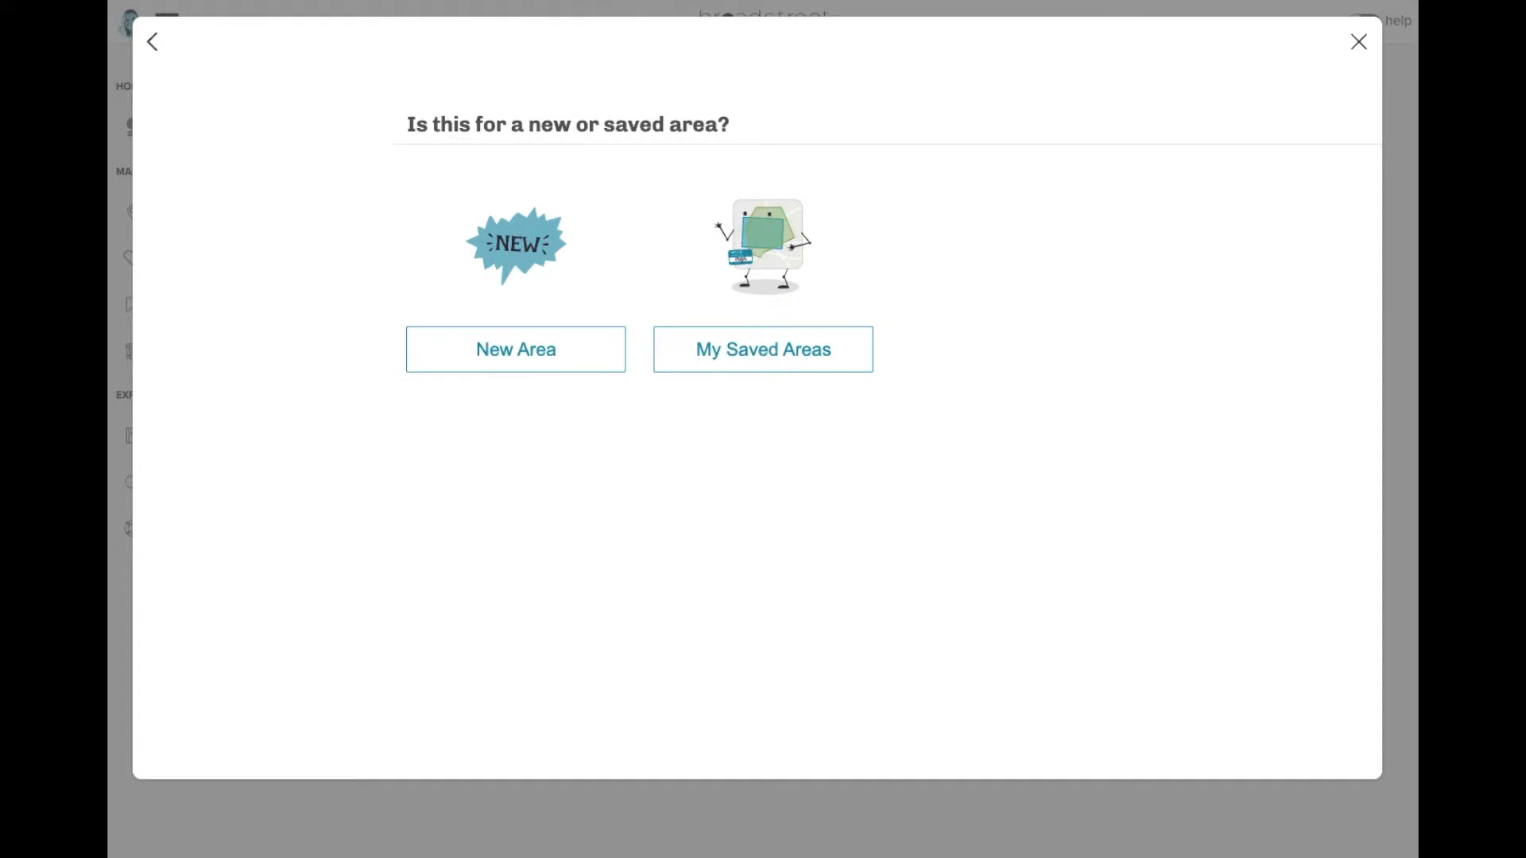
- Define a new area by County List containing Philadelphia PA
left_click(552, 353)
left_click(743, 217)
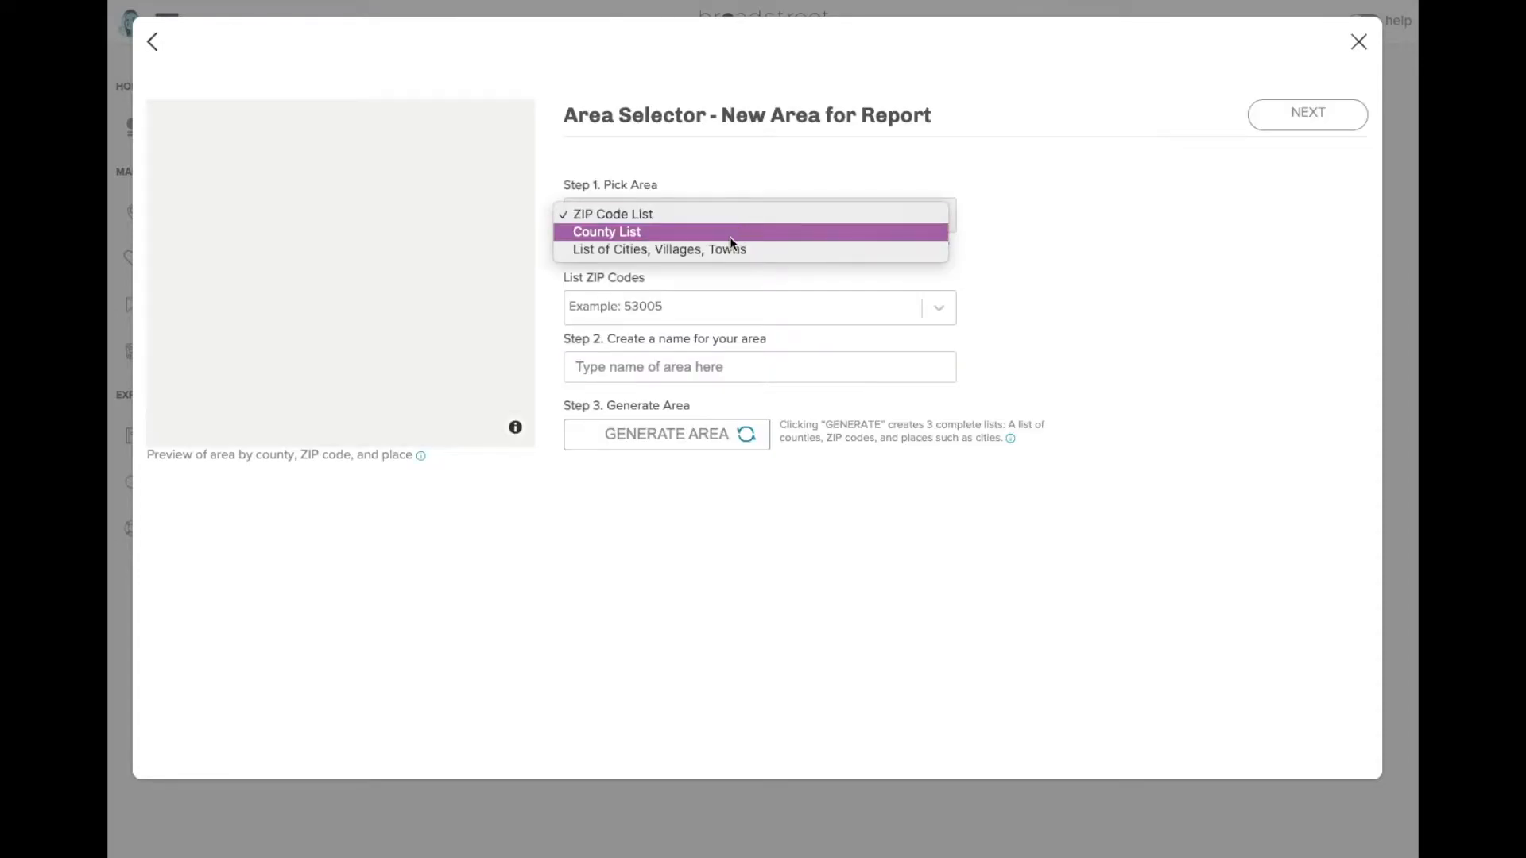
left_click(730, 236)
left_click(696, 310)
type("phila")
left_click(680, 342)
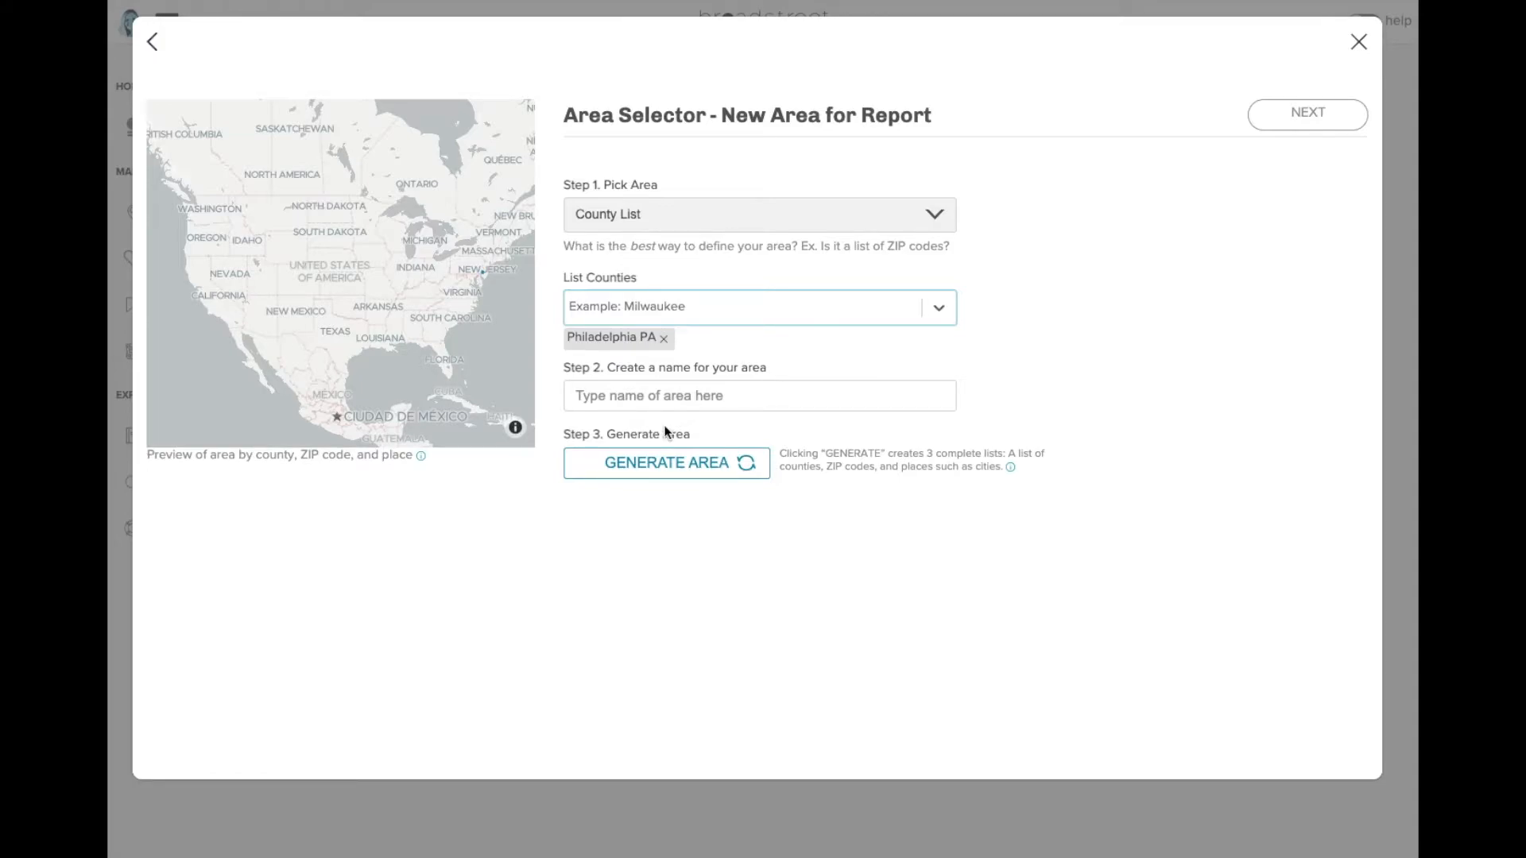
- Name the area 'Philadelphia Grant Webinar', generate it, and create the story
left_click(634, 398)
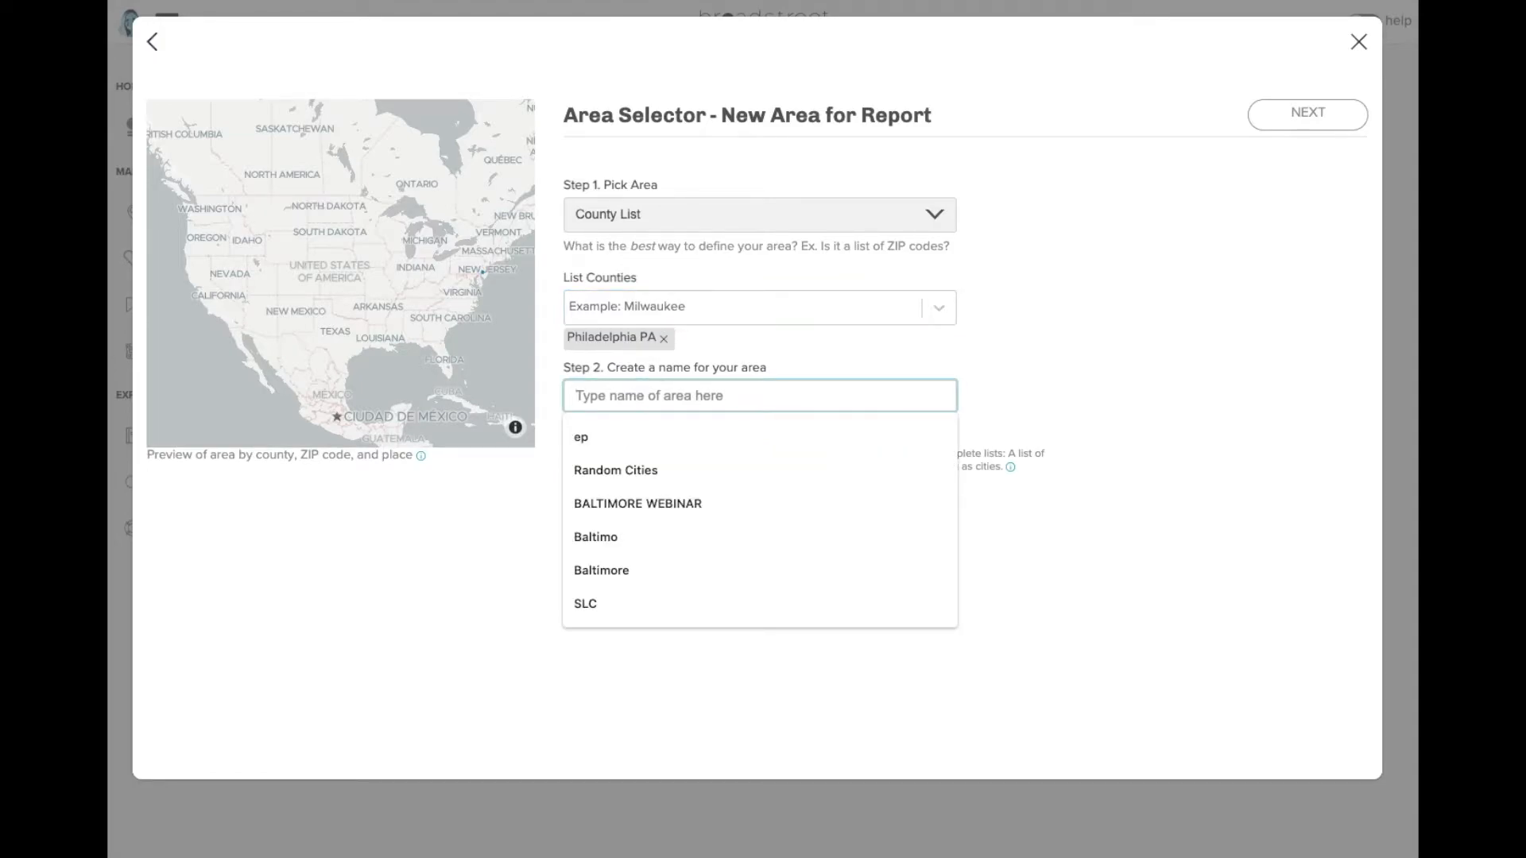
type("Philadelphia ")
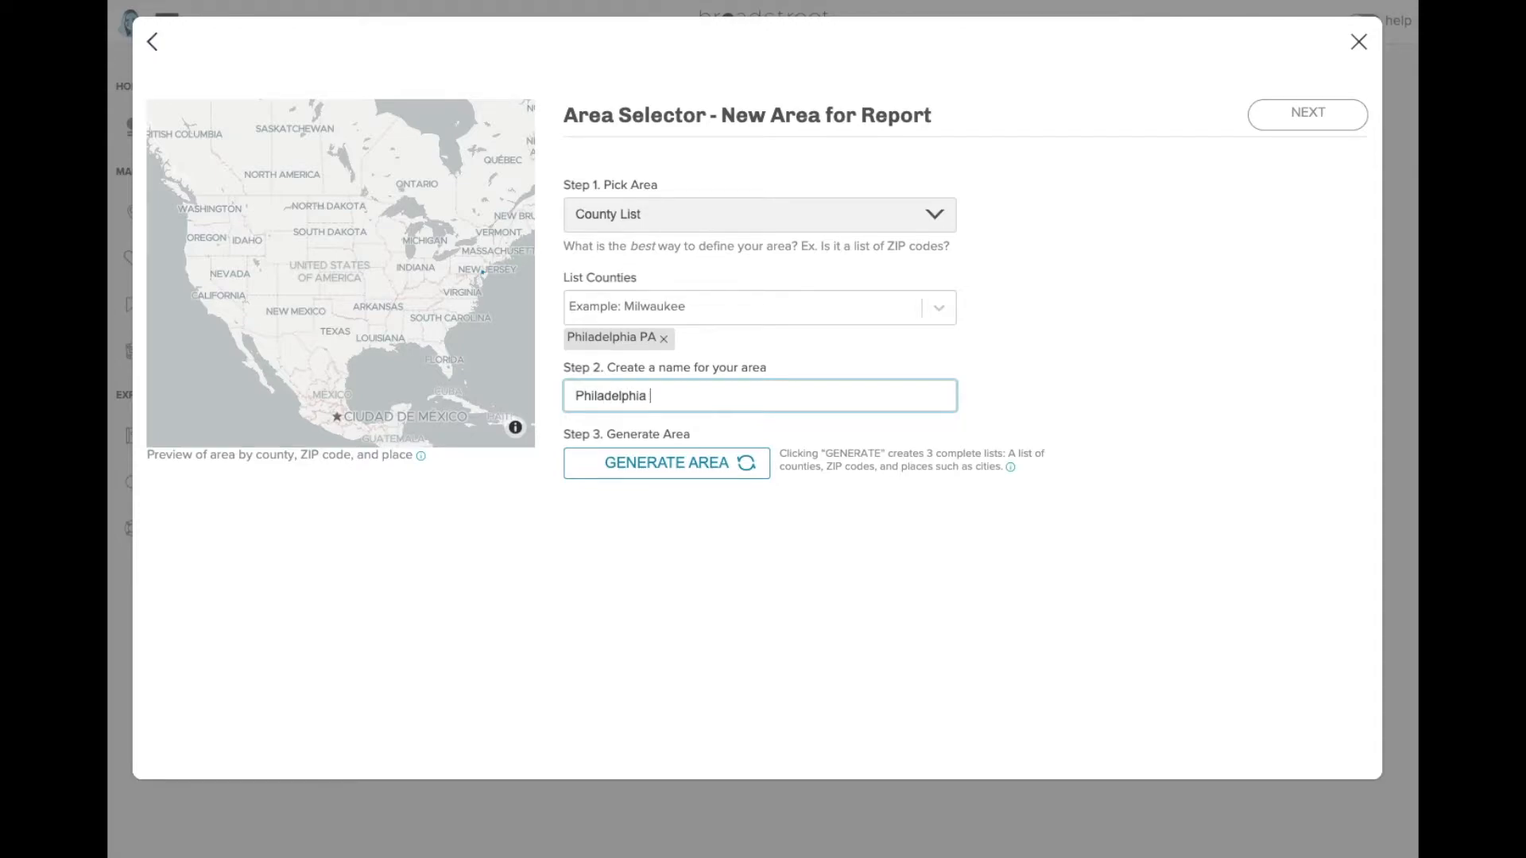
type("Grant Webinar")
left_click(623, 471)
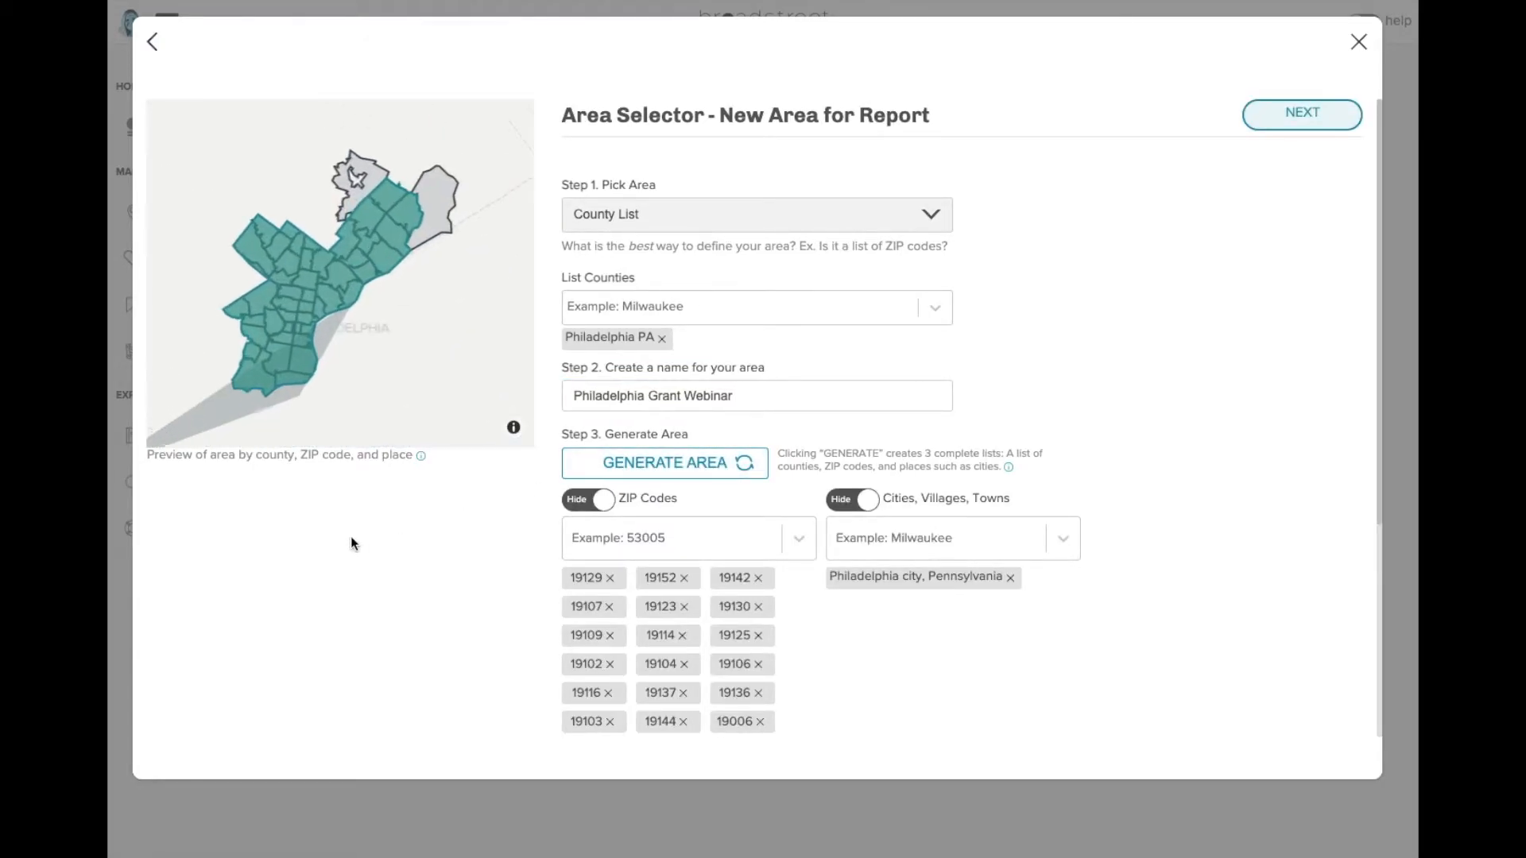
left_click(1280, 120)
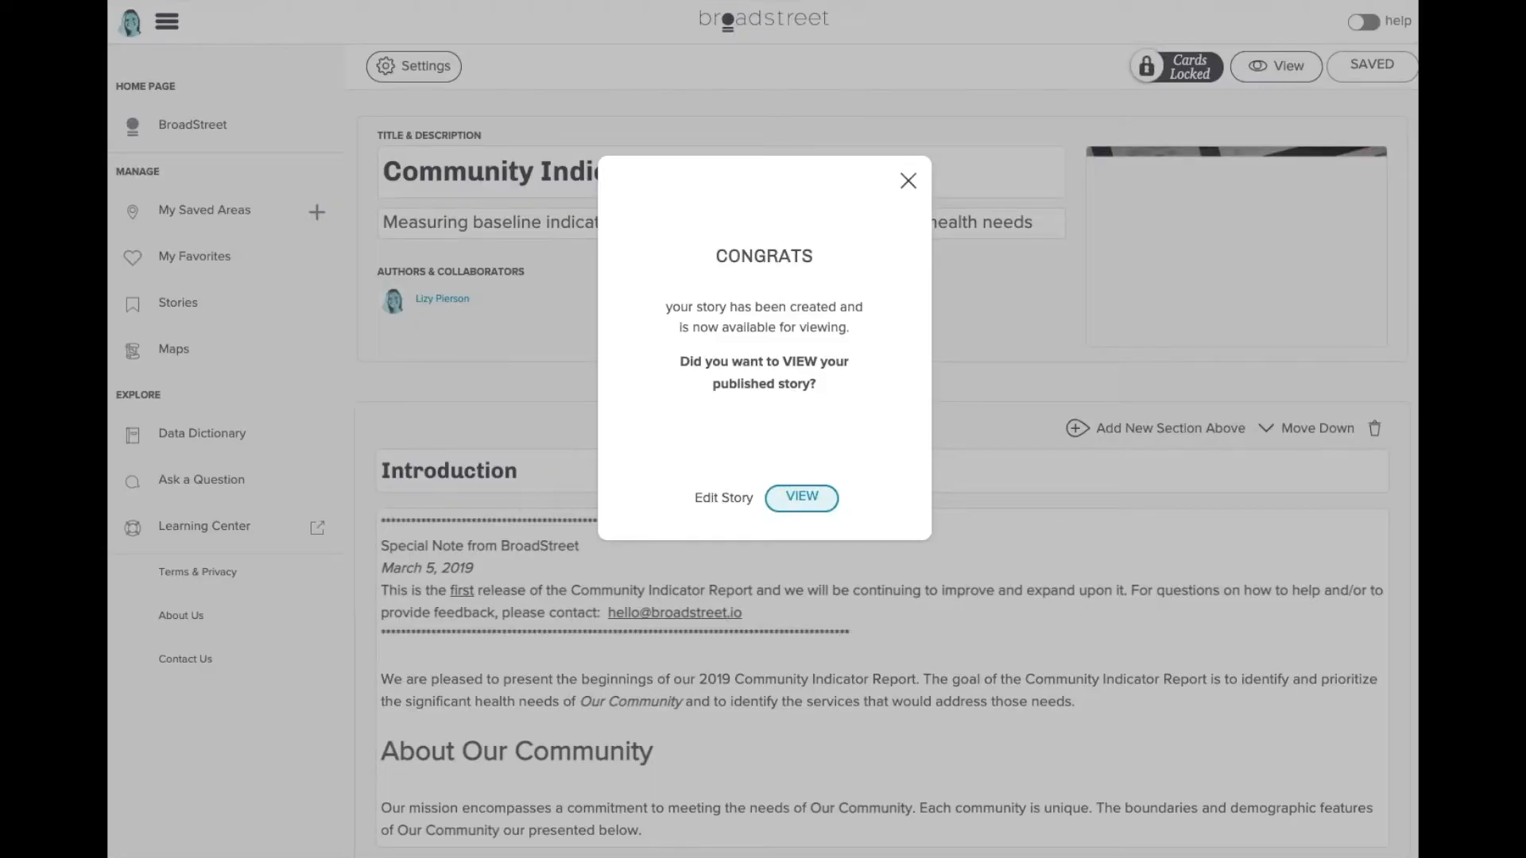
- View the published story and scroll through its Philadelphia Grant Webinar cards, then back up
left_click(805, 501)
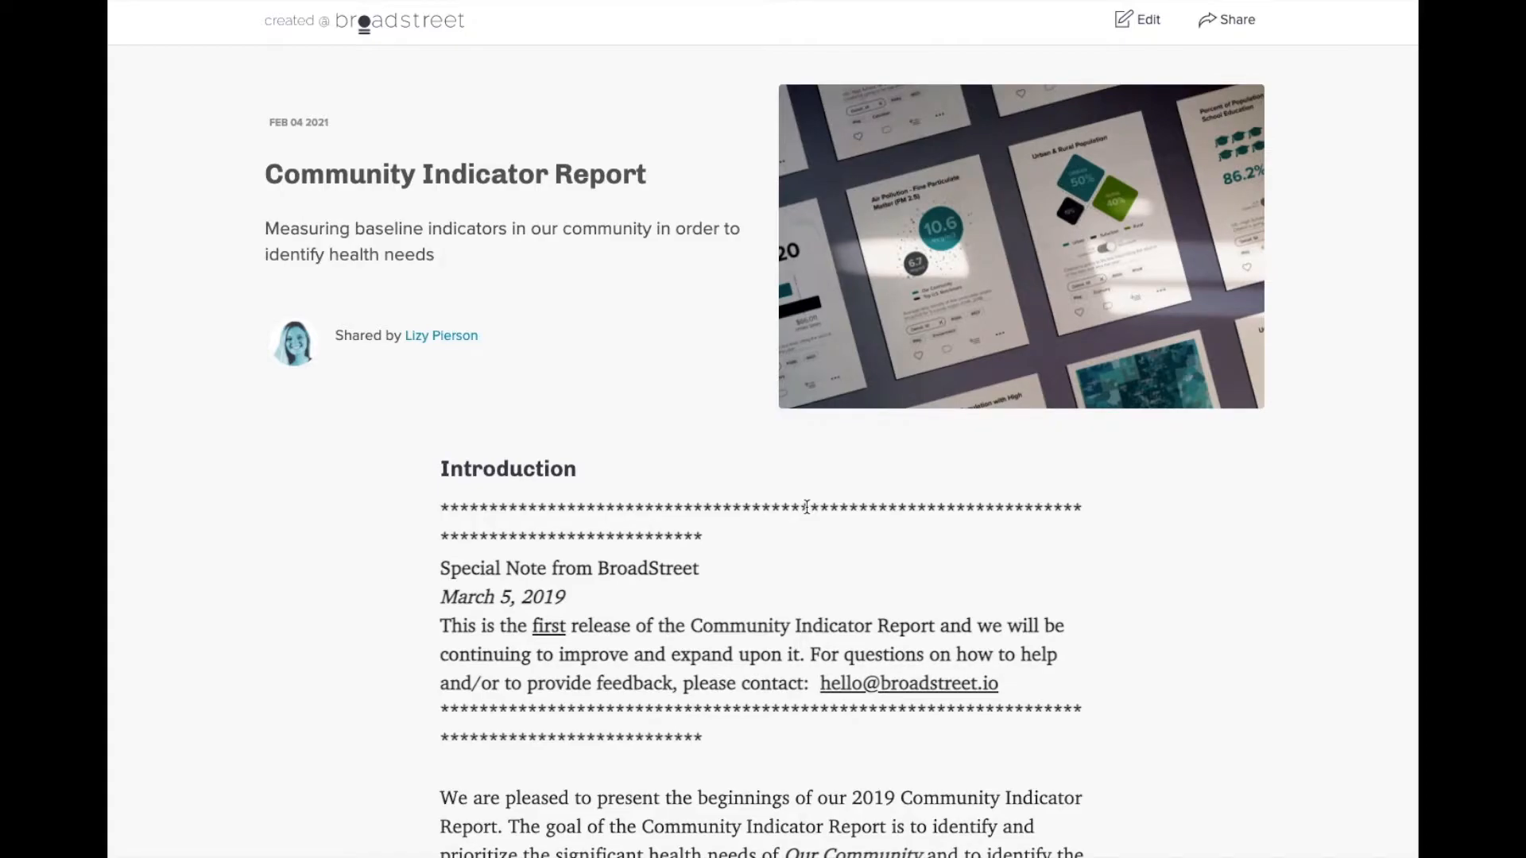
scroll(1326, 453, "down", 5)
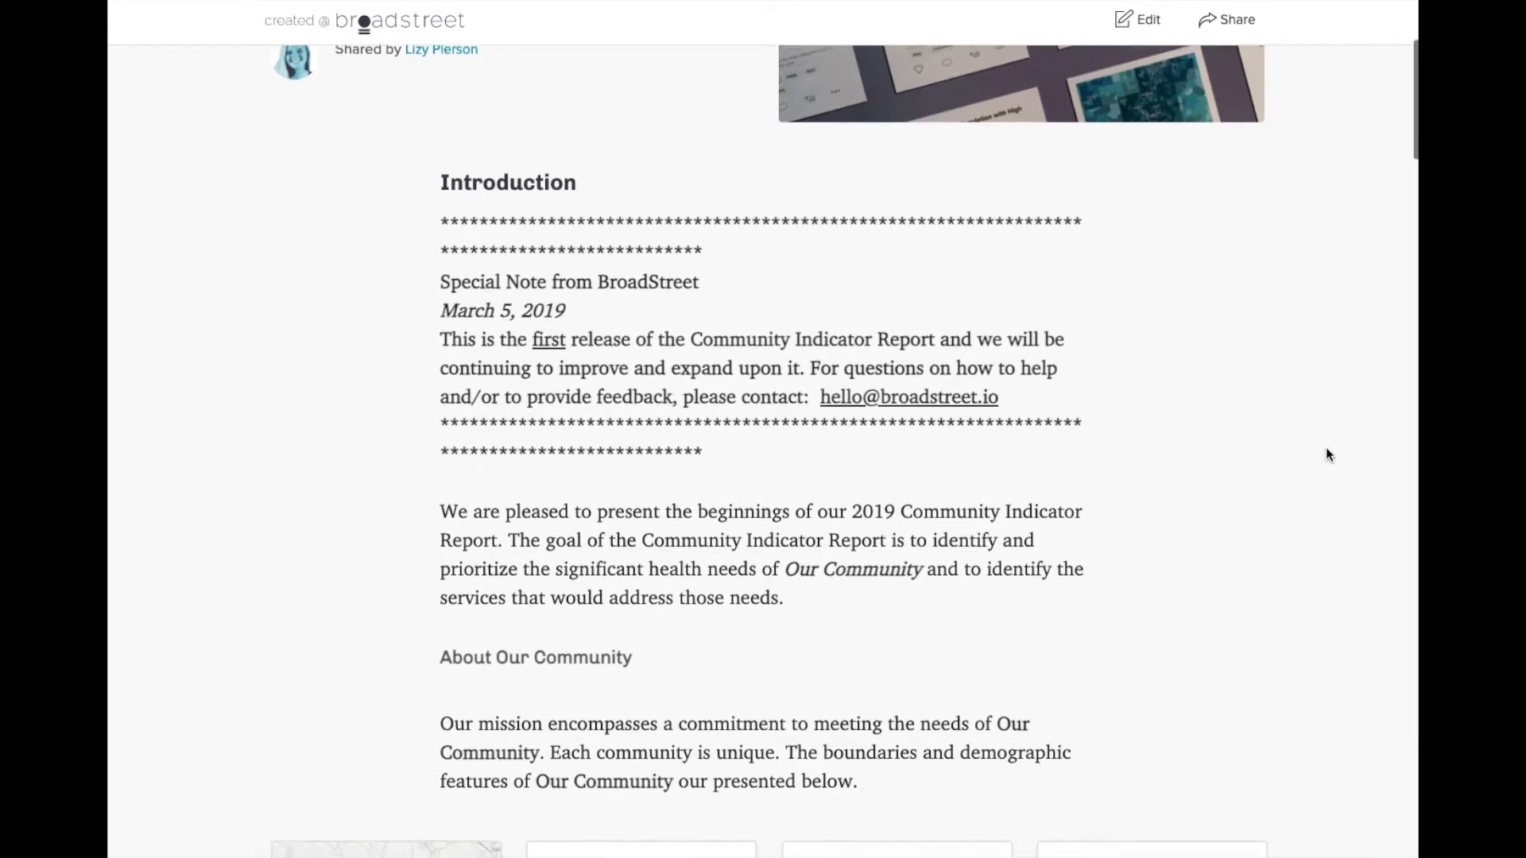
scroll(1325, 449, "down", 5)
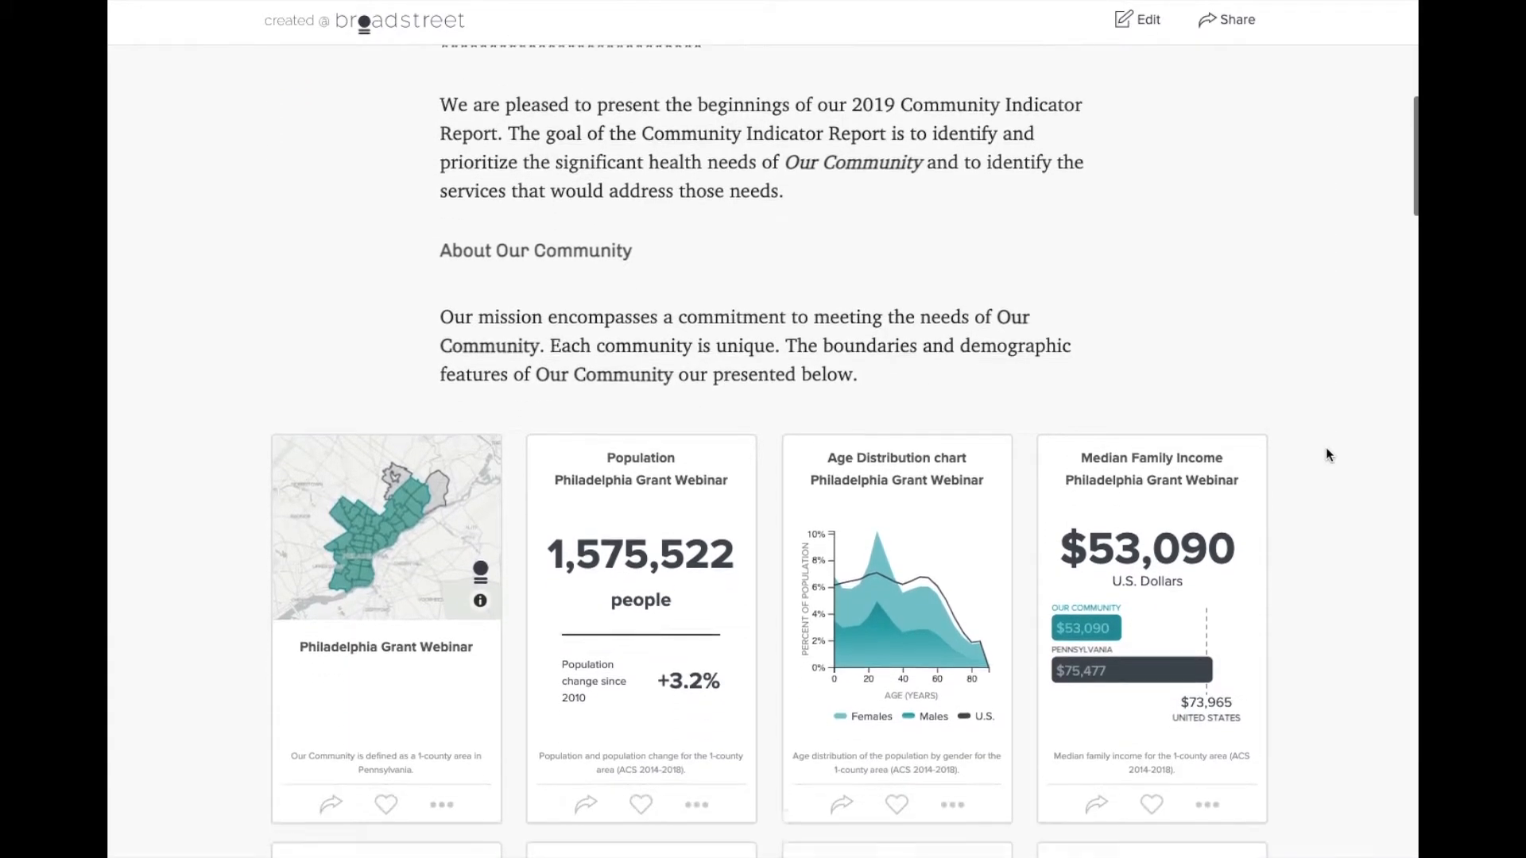
scroll(1326, 453, "down", 1)
scroll(1325, 453, "down", 3)
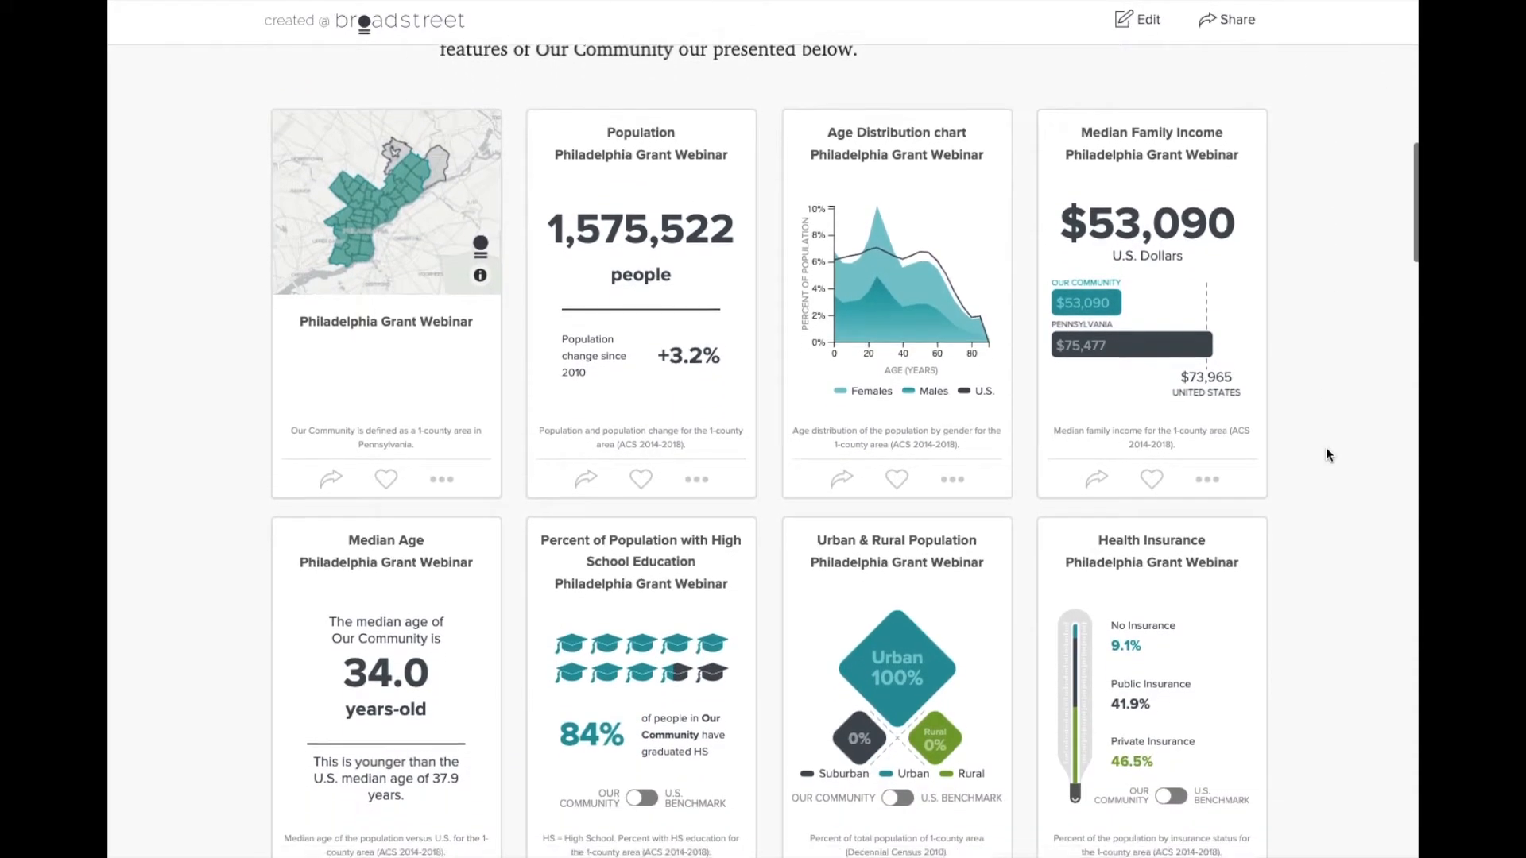
scroll(1326, 453, "down", 2)
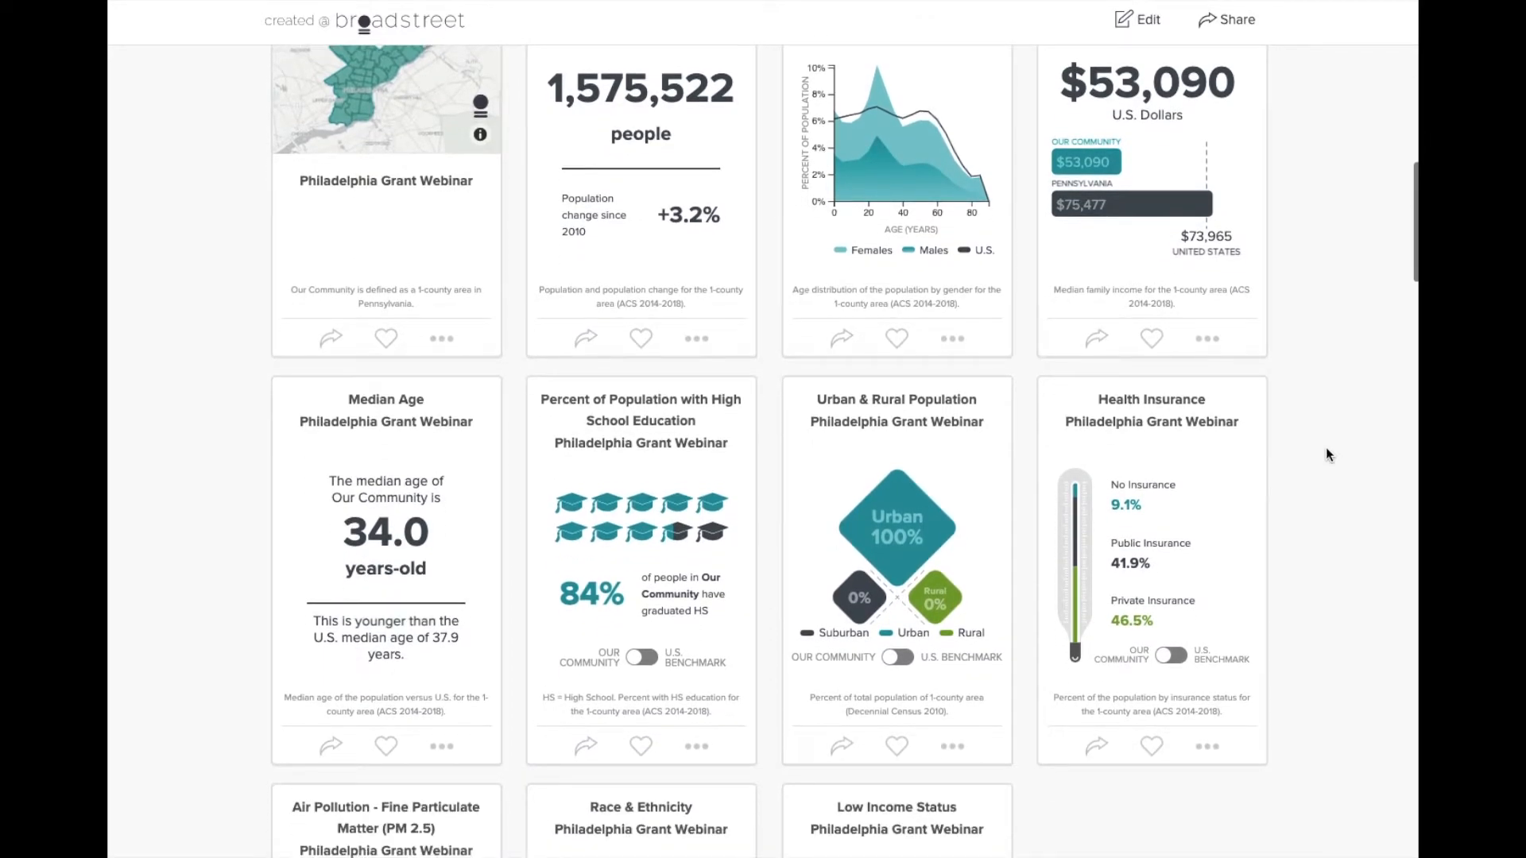
scroll(1325, 453, "down", 3)
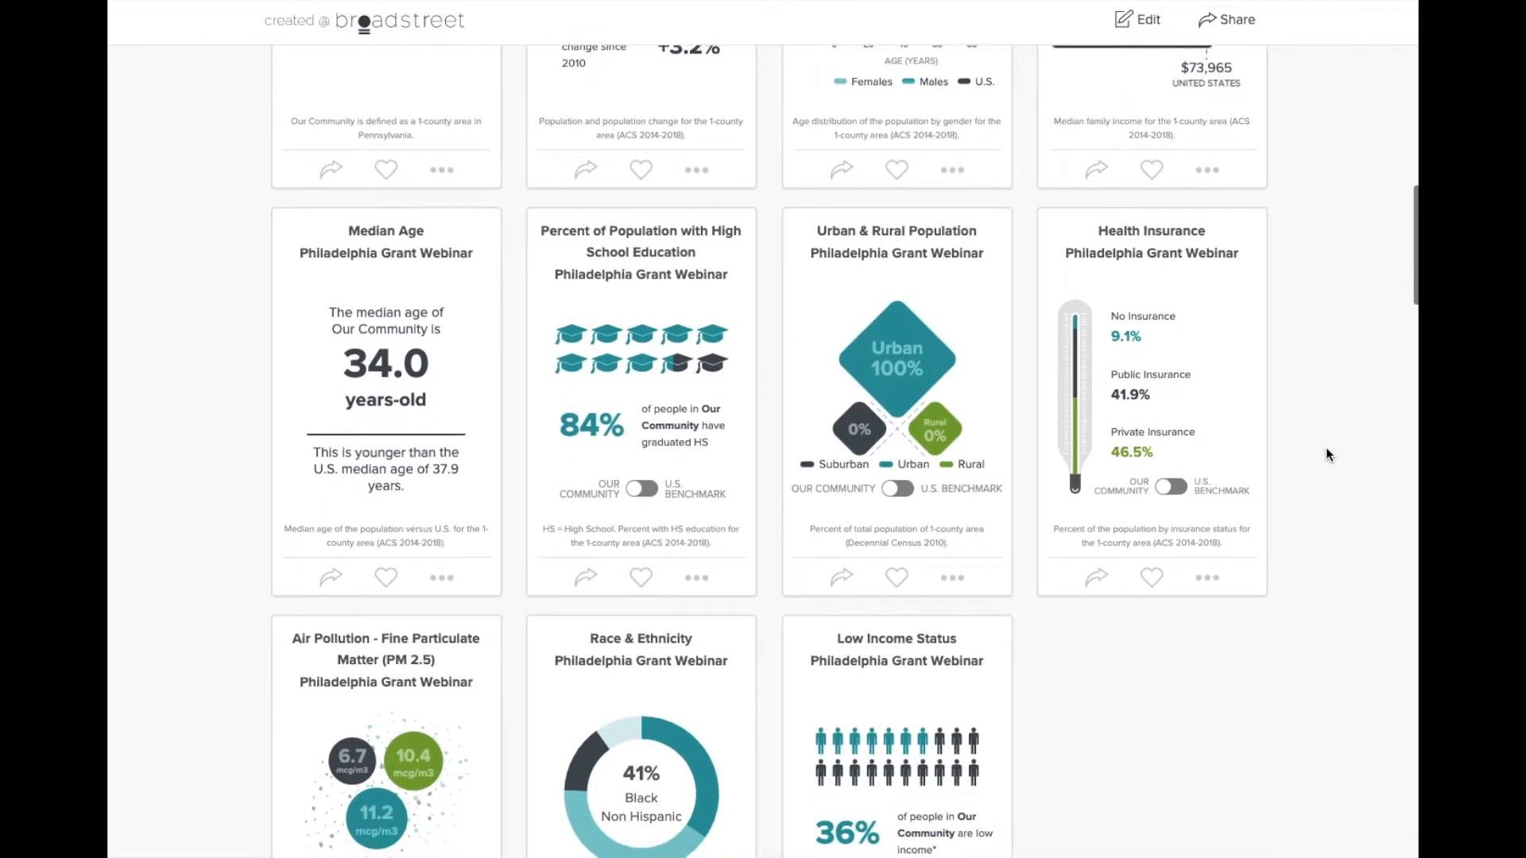
scroll(1325, 452, "down", 3)
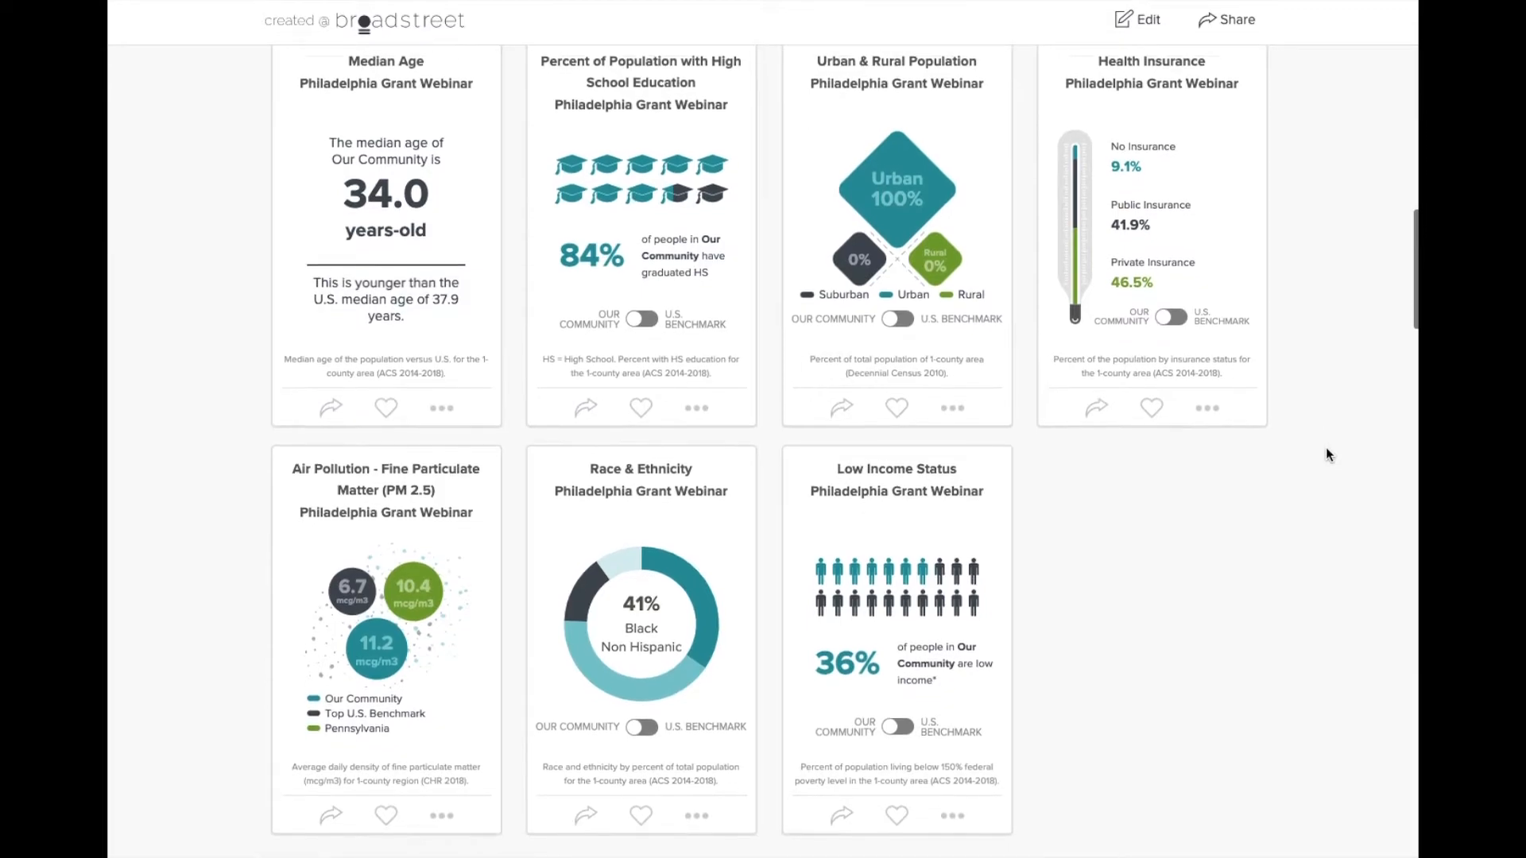
scroll(1326, 455, "up", 1)
scroll(1326, 450, "up", 4)
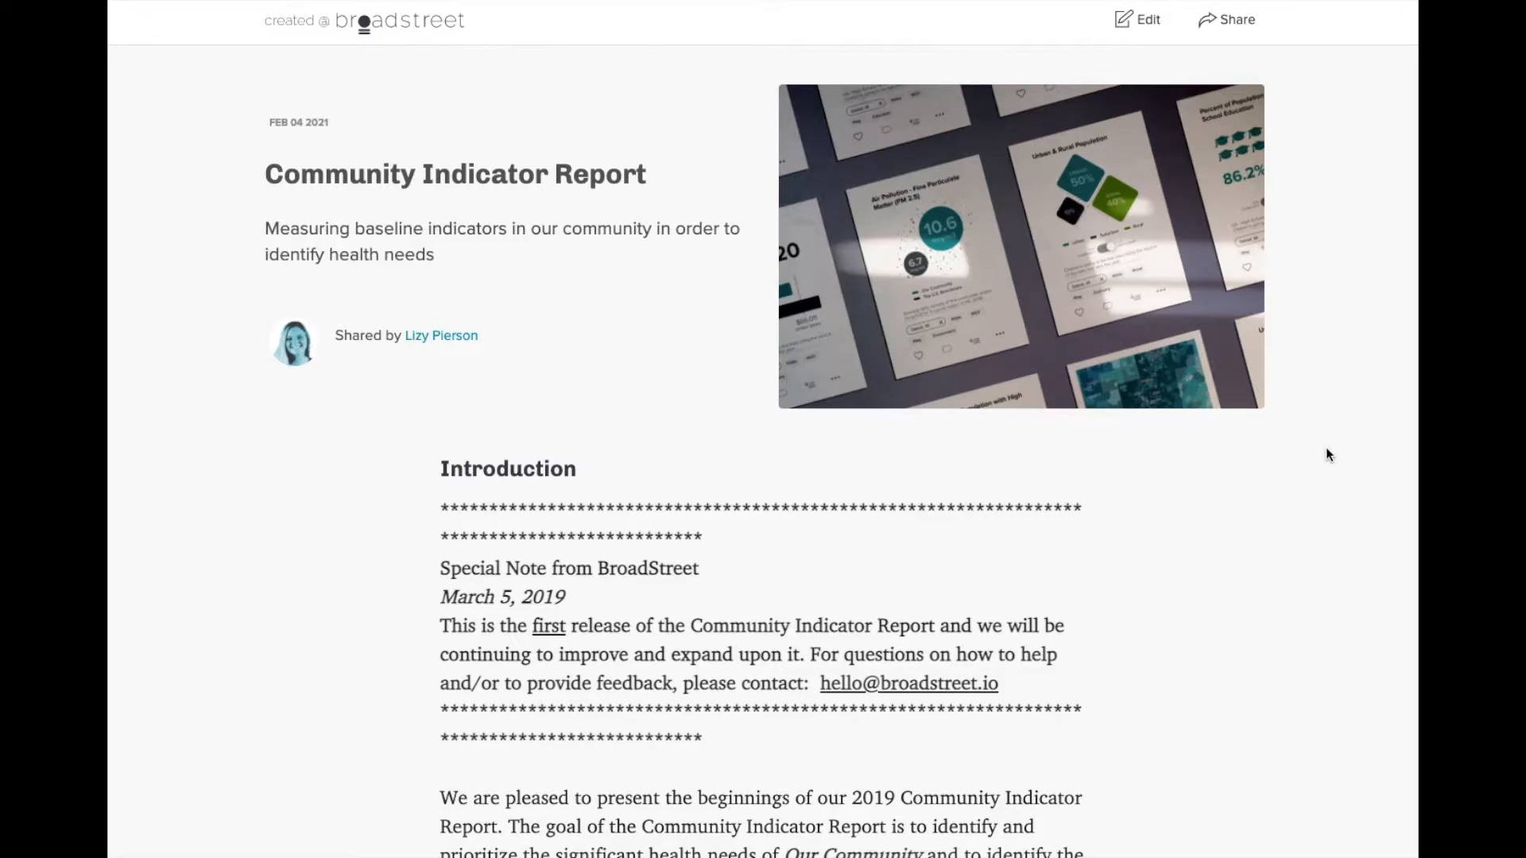
left_click(1139, 22)
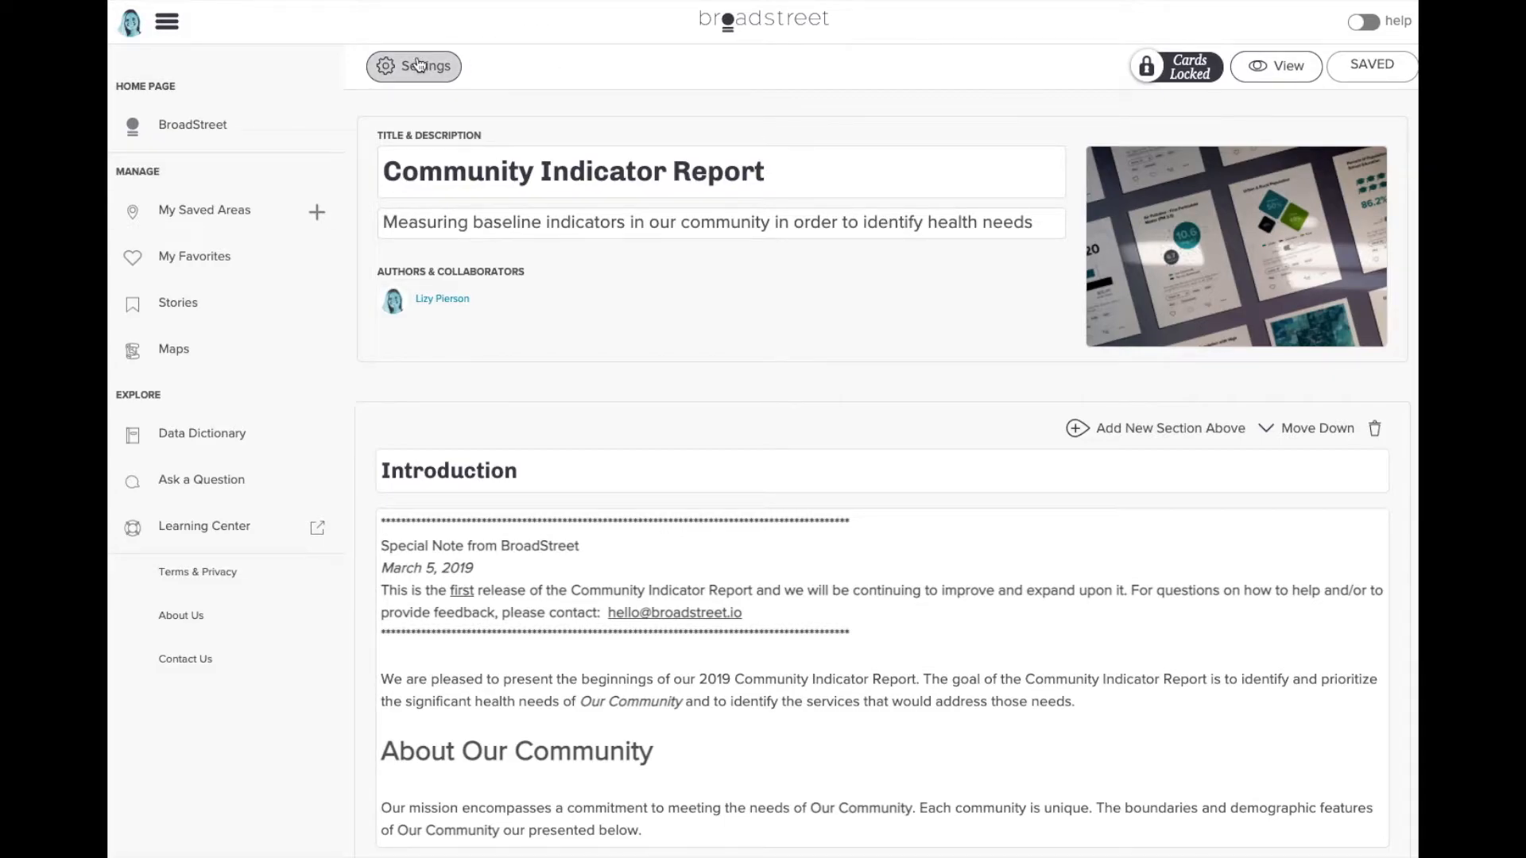
left_click(1160, 73)
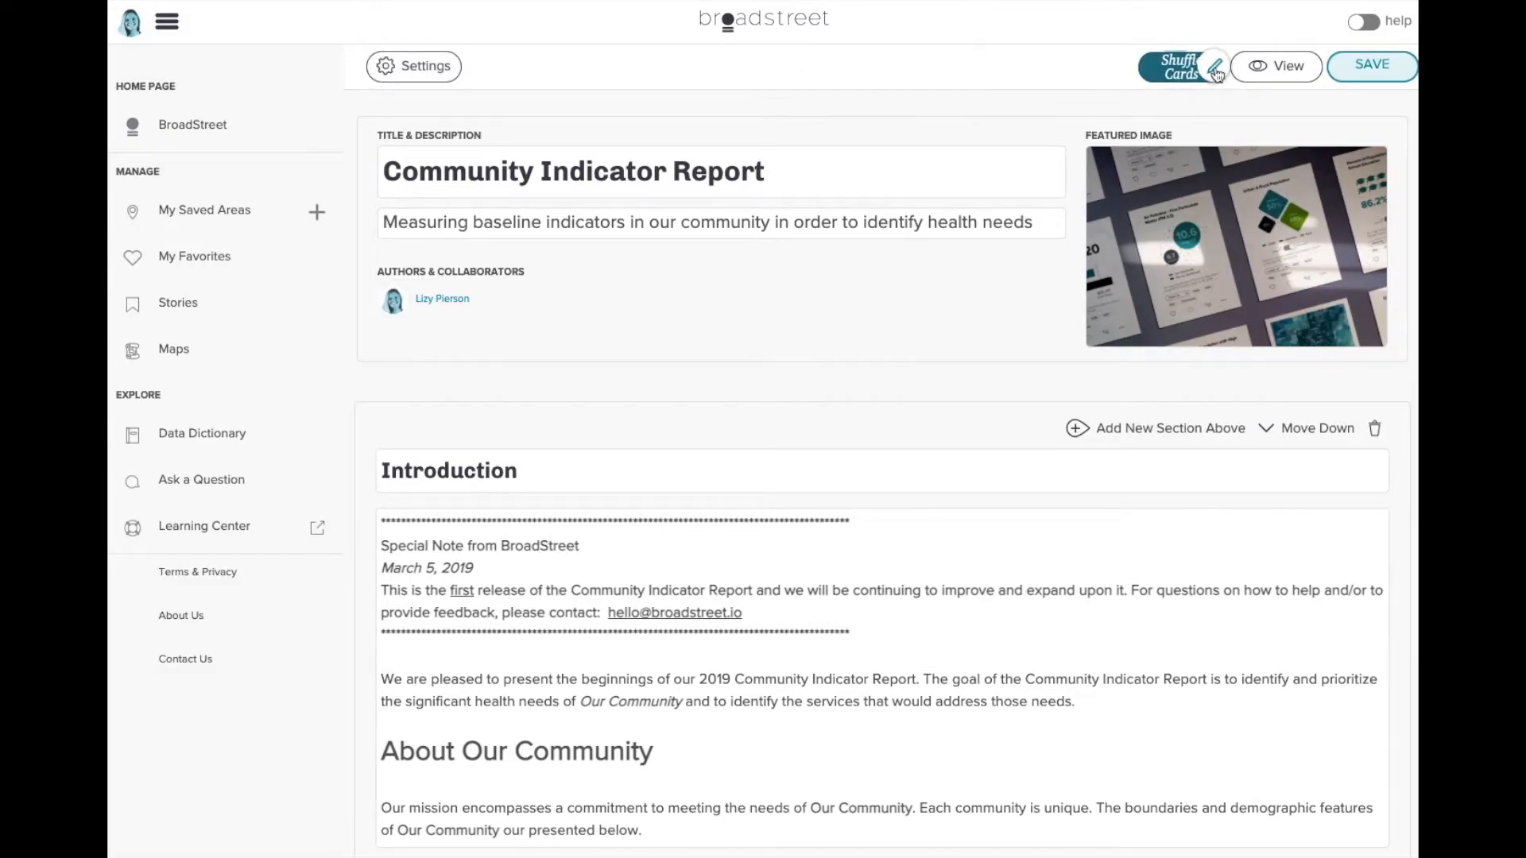
left_click(1215, 72)
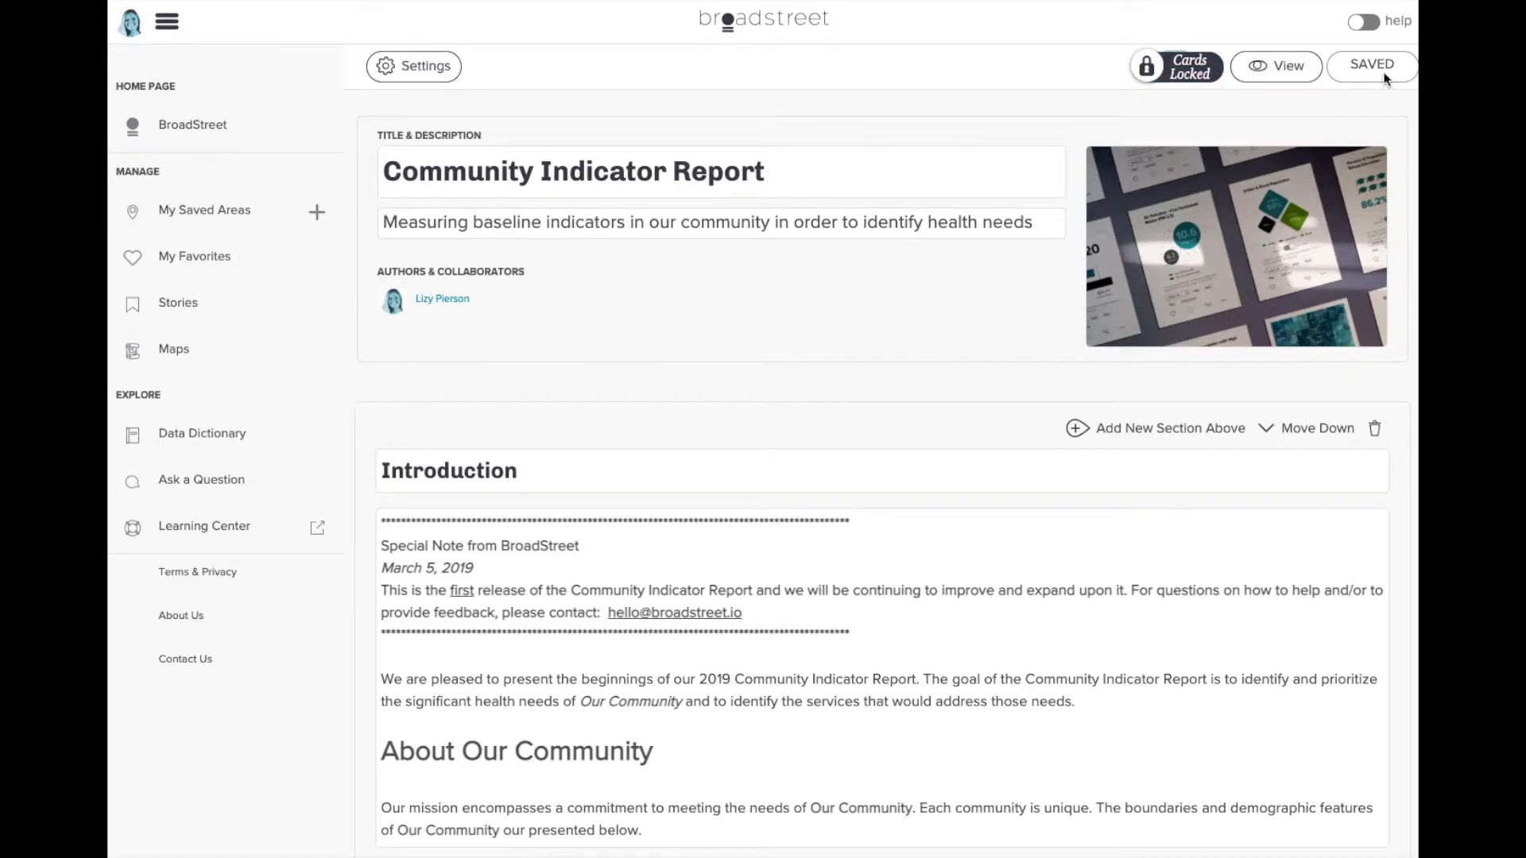
- Set uri-logo.png as the logo under Settings > Layout & Look and save
left_click(433, 67)
left_click(794, 200)
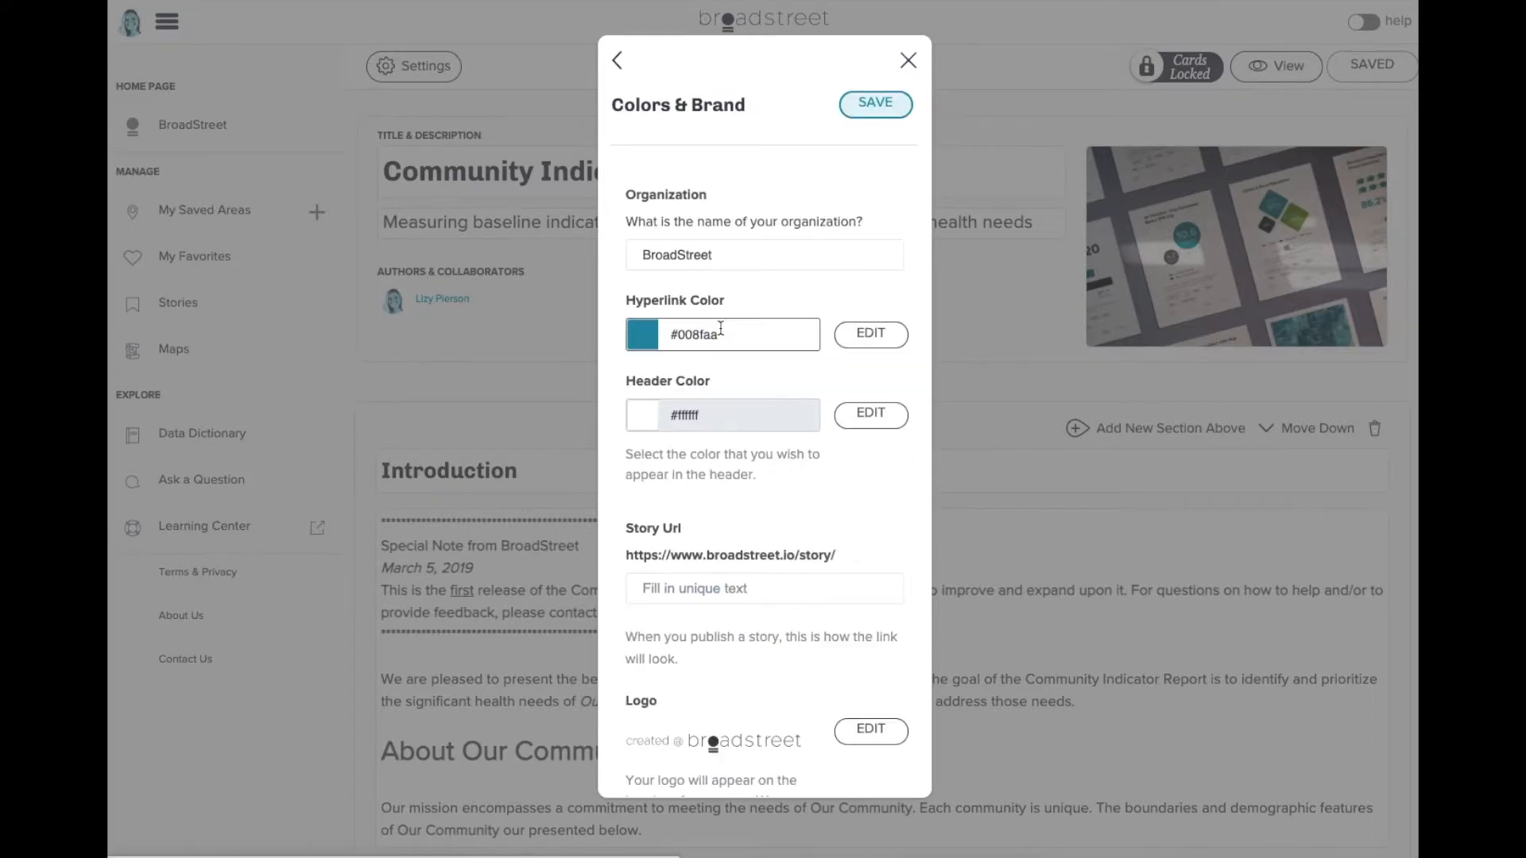
scroll(721, 332, "down", 6)
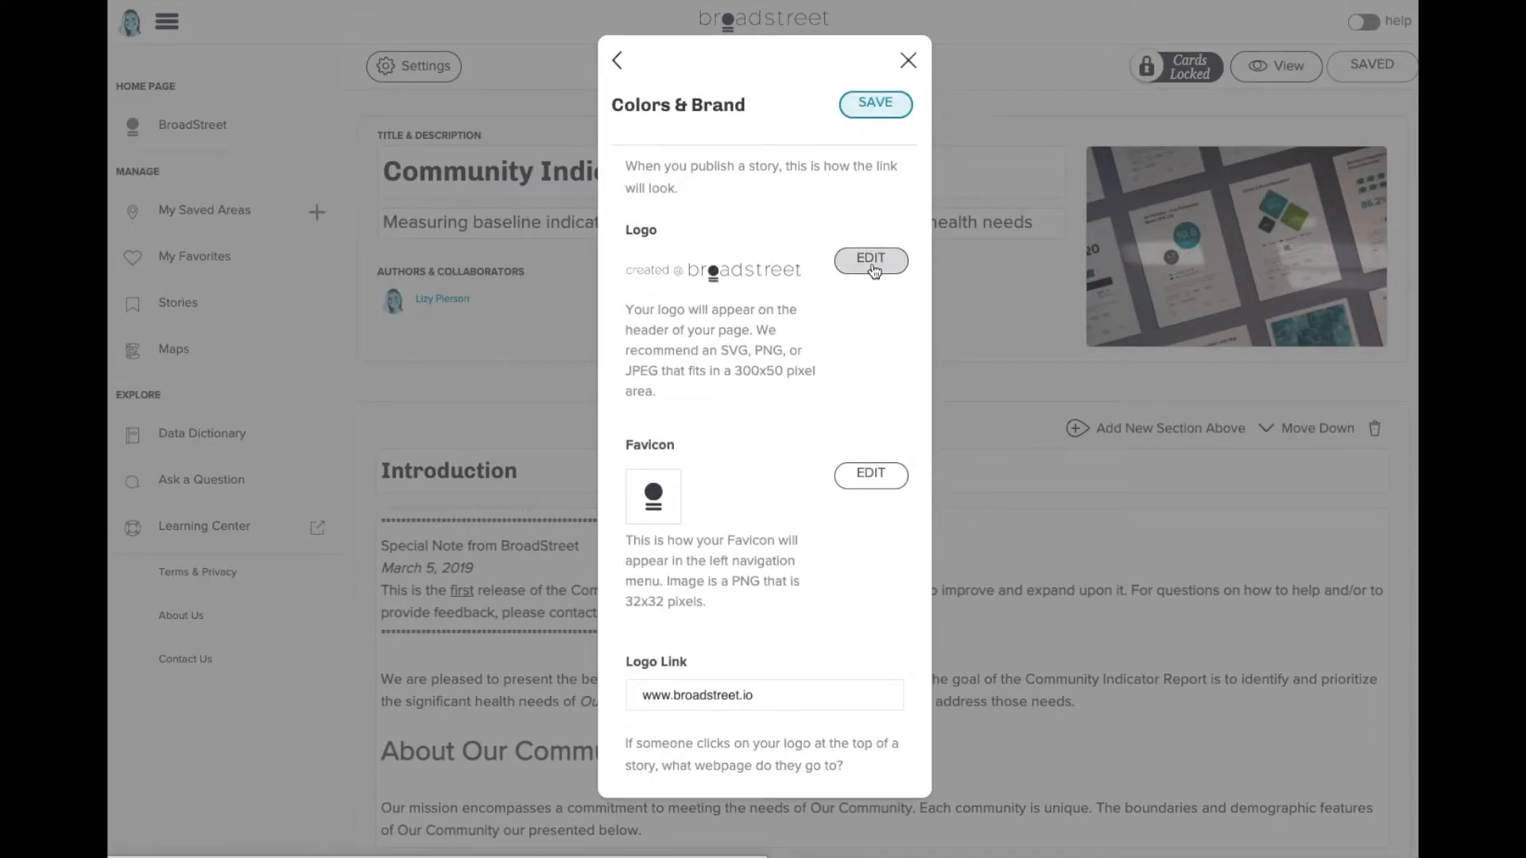
left_click(873, 271)
scroll(813, 145, "down", 1)
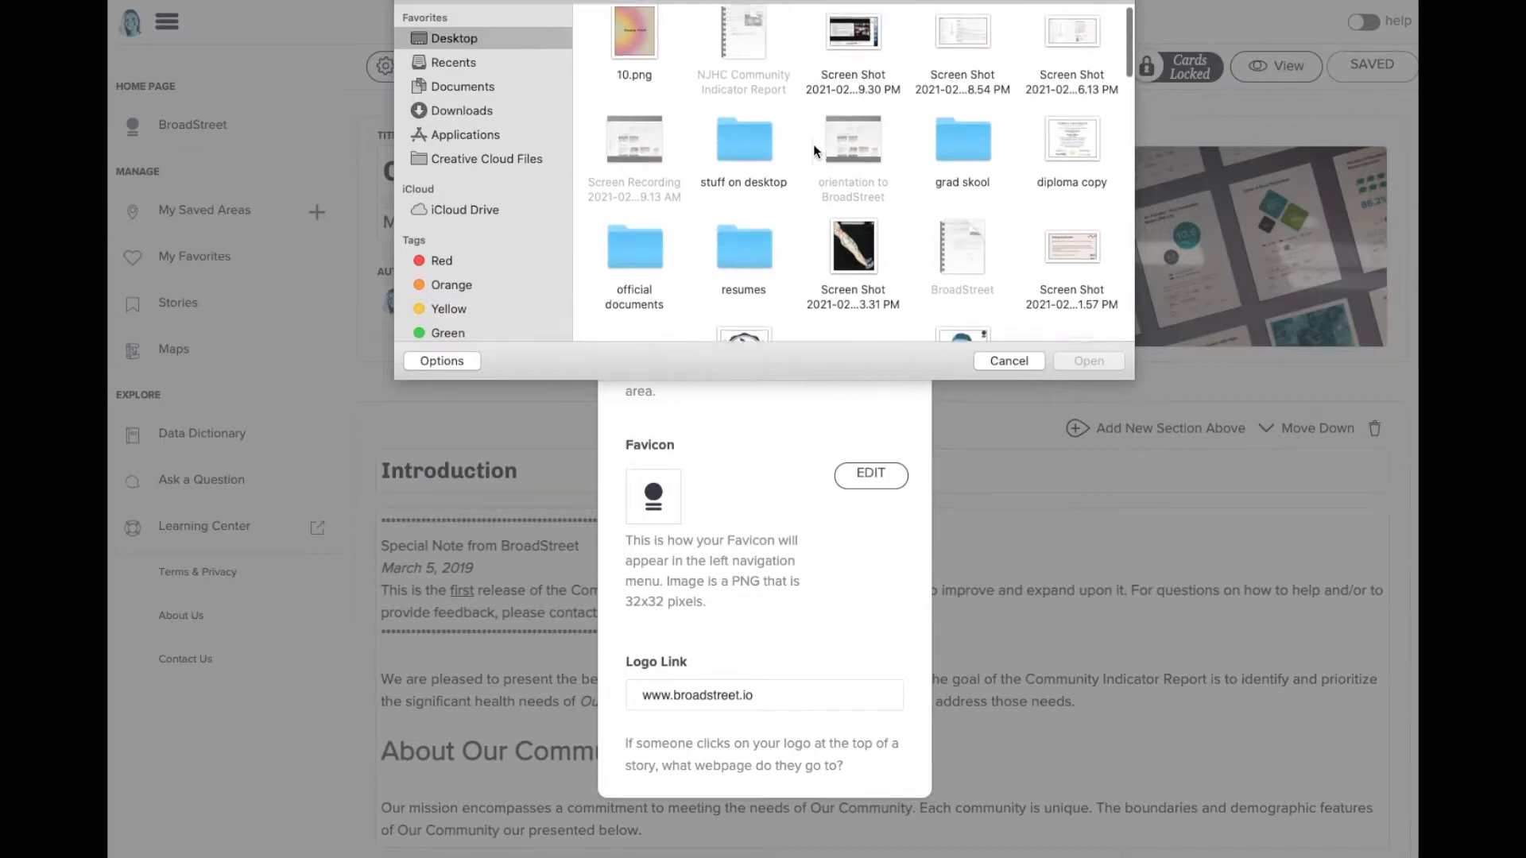
scroll(813, 145, "down", 5)
double_click(645, 119)
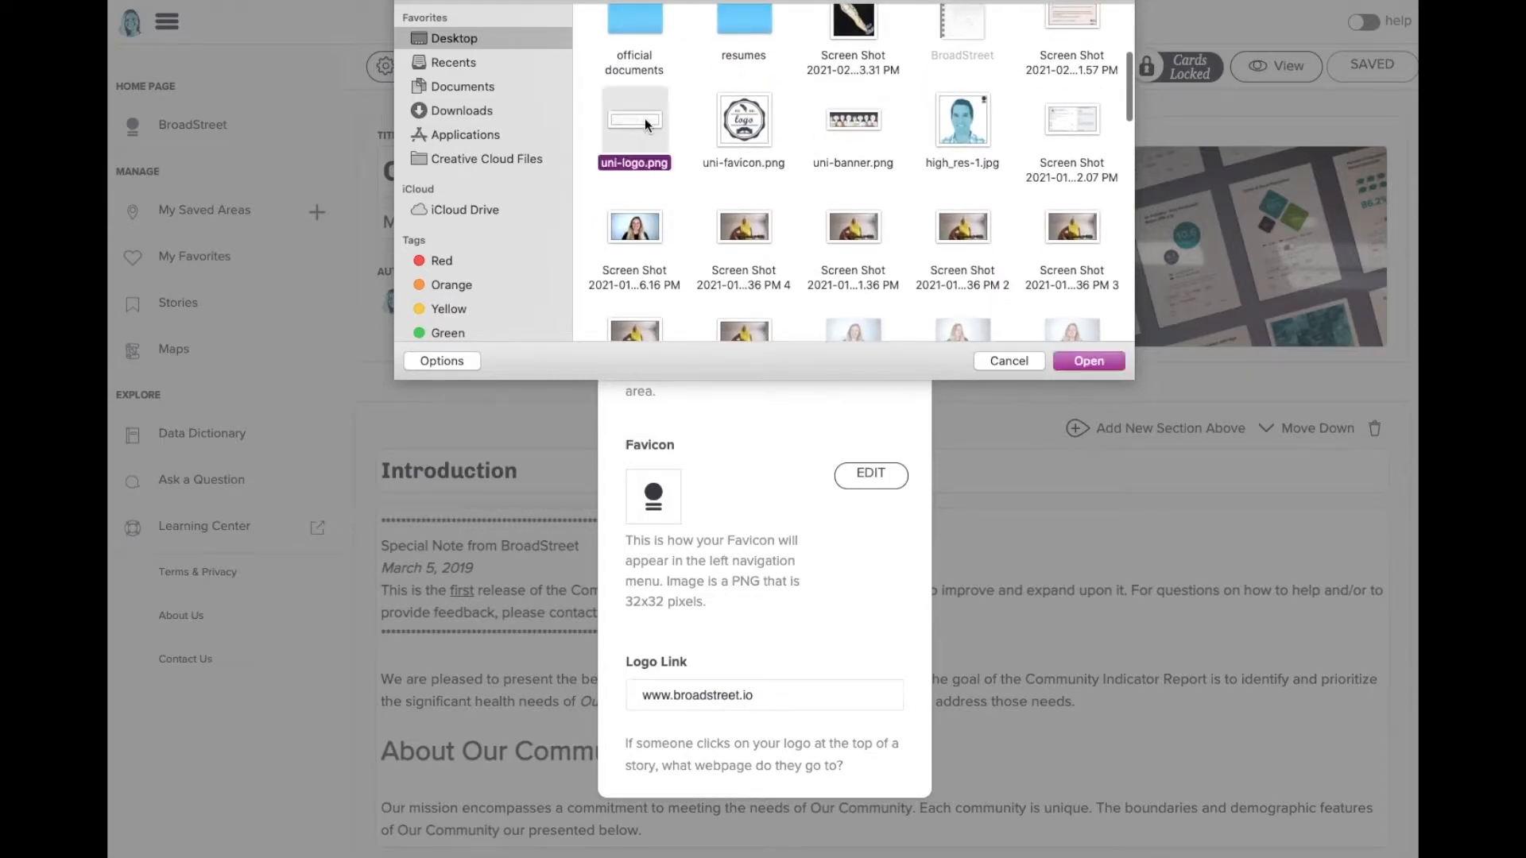
scroll(742, 359, "down", 1)
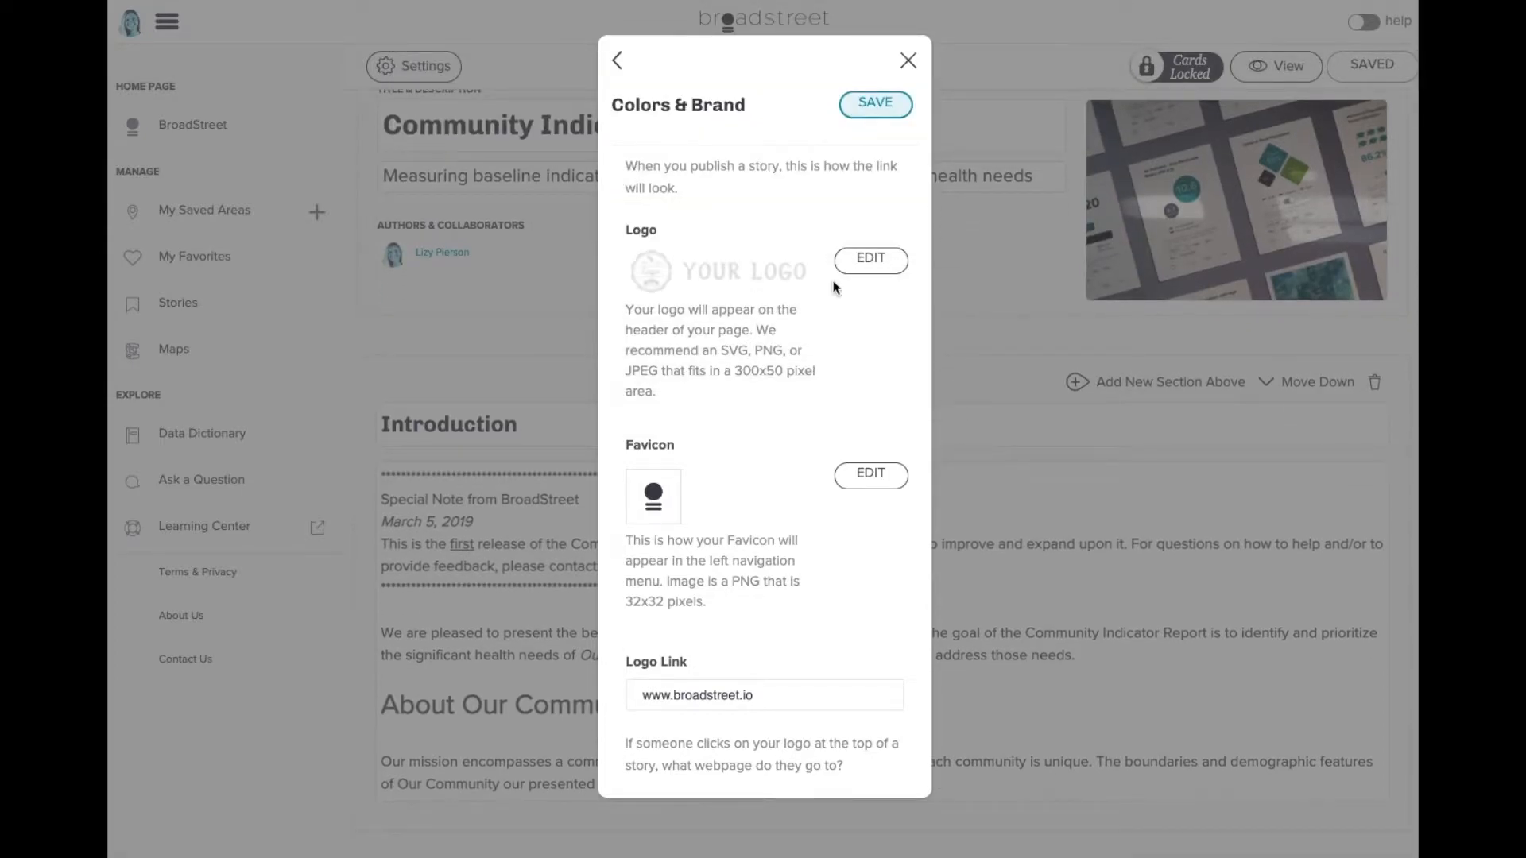
left_click(886, 119)
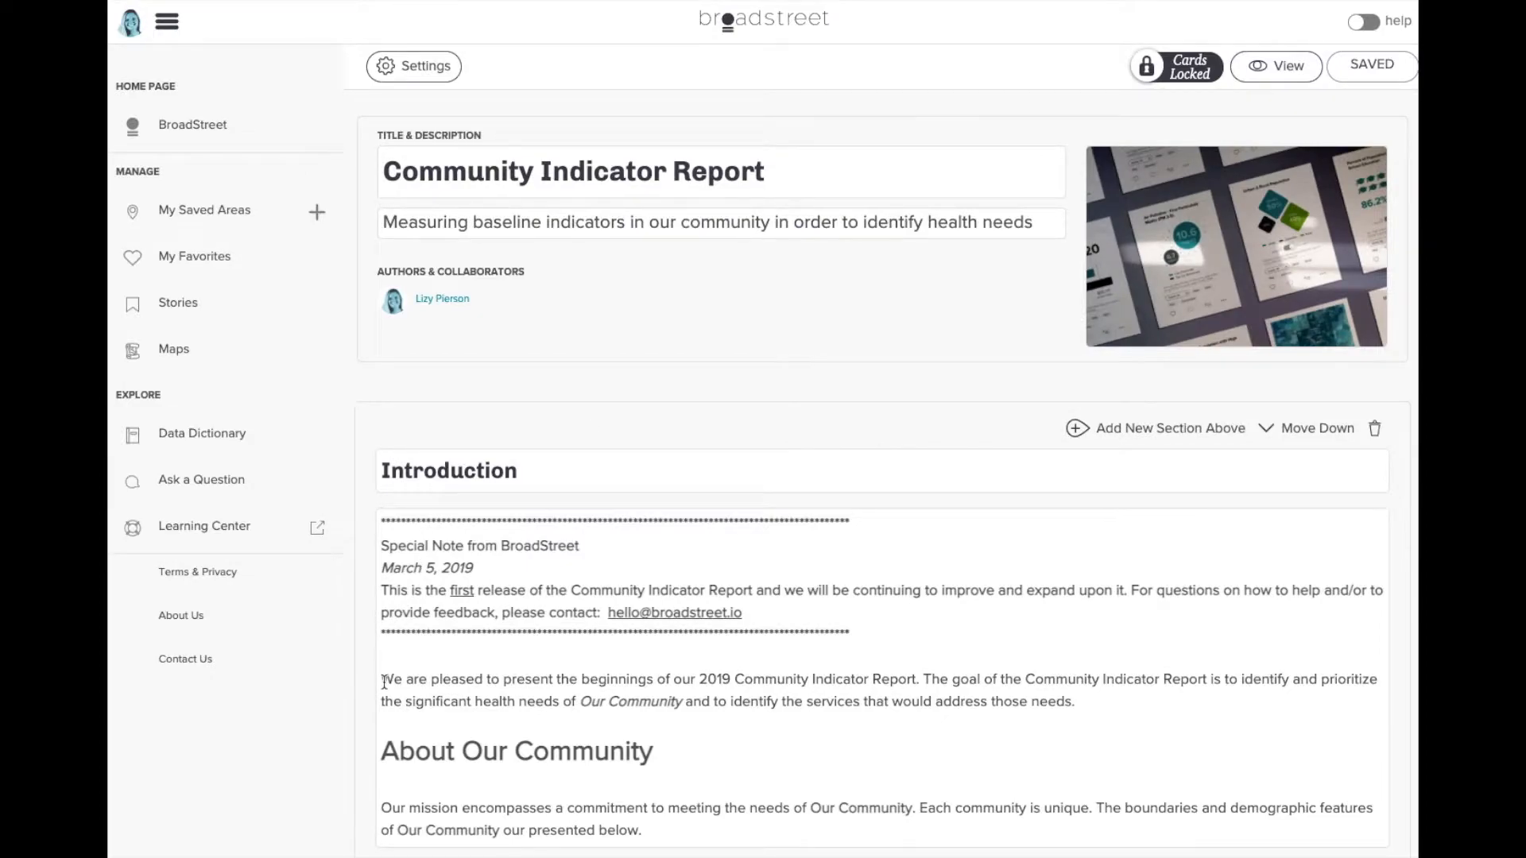
- Delete the introduction's special note, prefix the title with 'Philadelphia Webinar', and save
left_click_drag(384, 680, 381, 522)
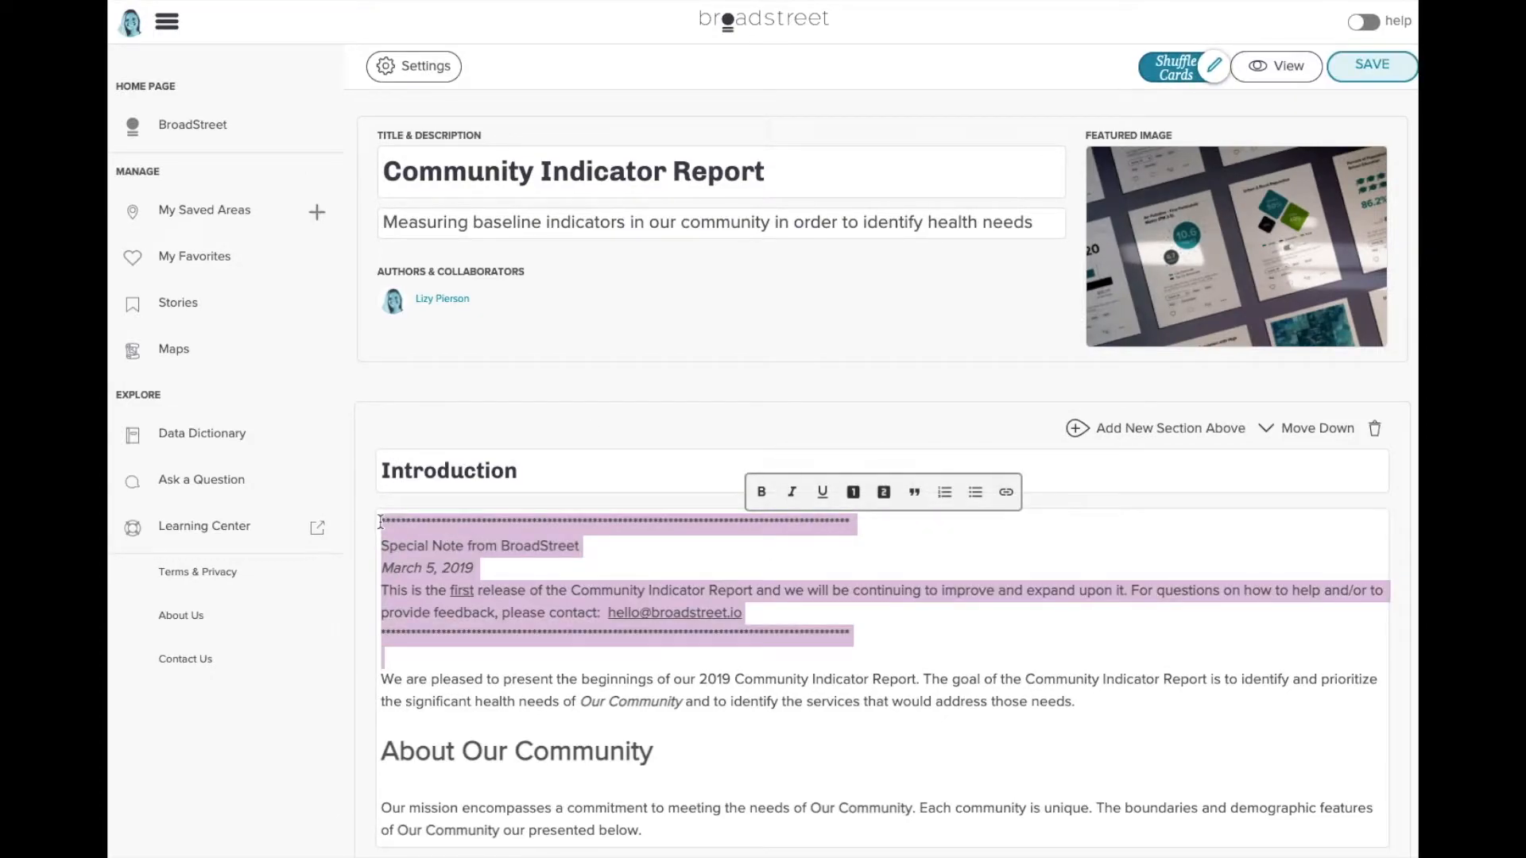
key("BackSpace")
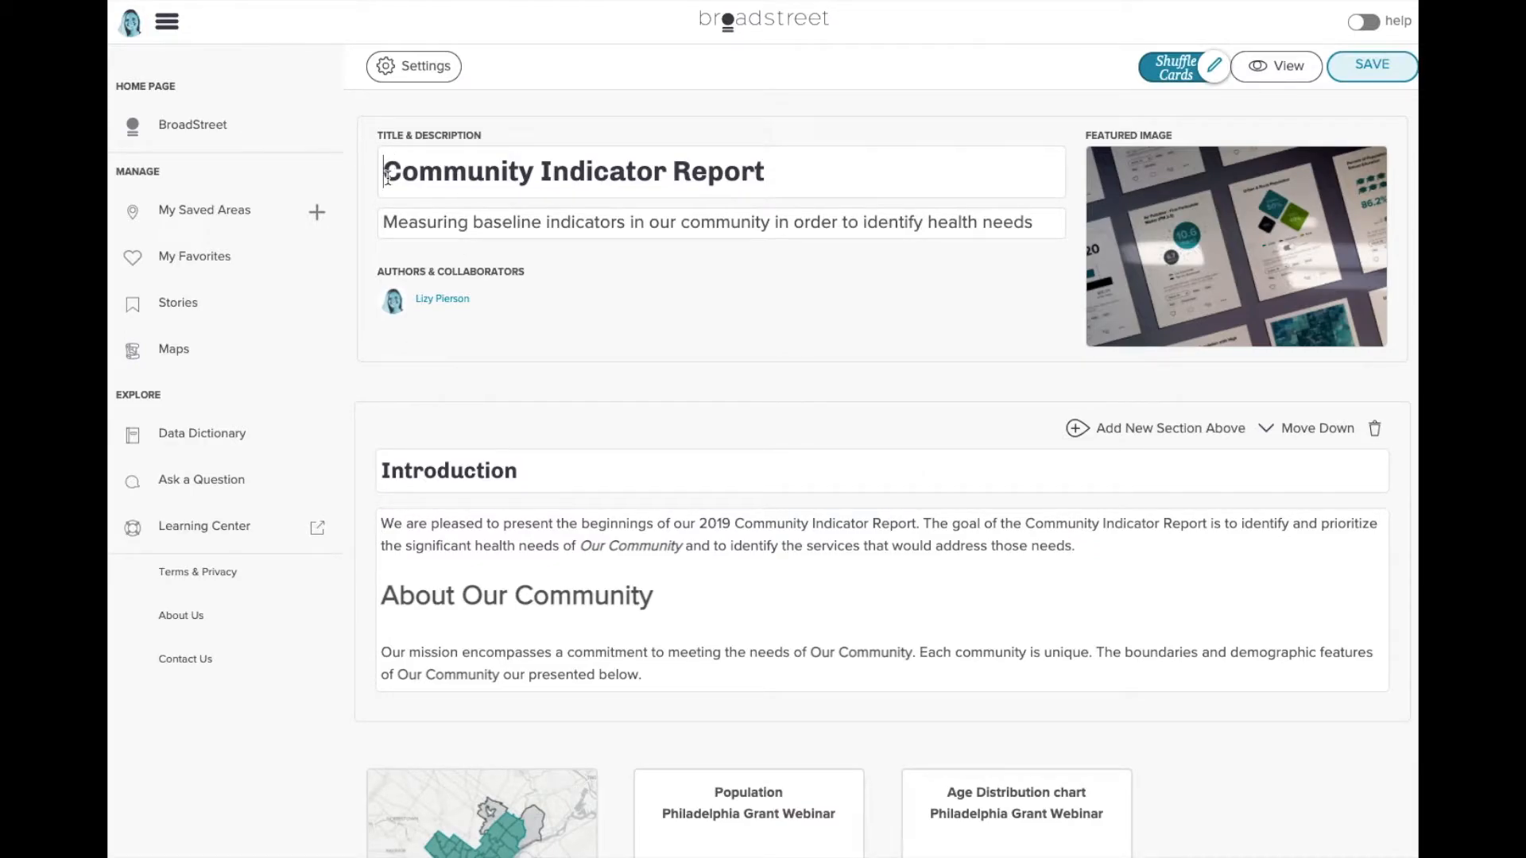
type("Philadelphia W")
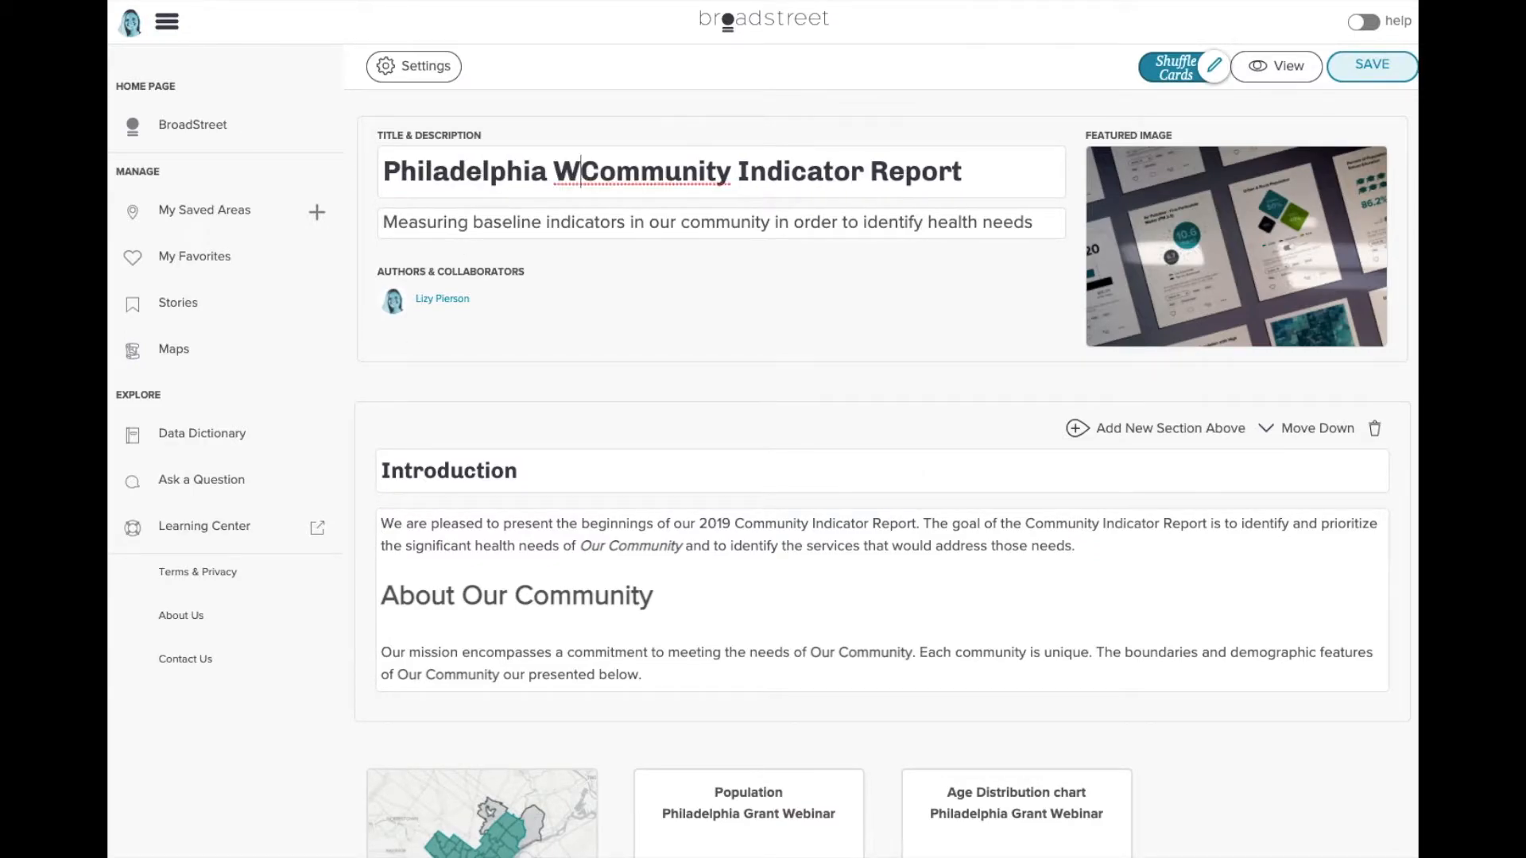
type("ebinar")
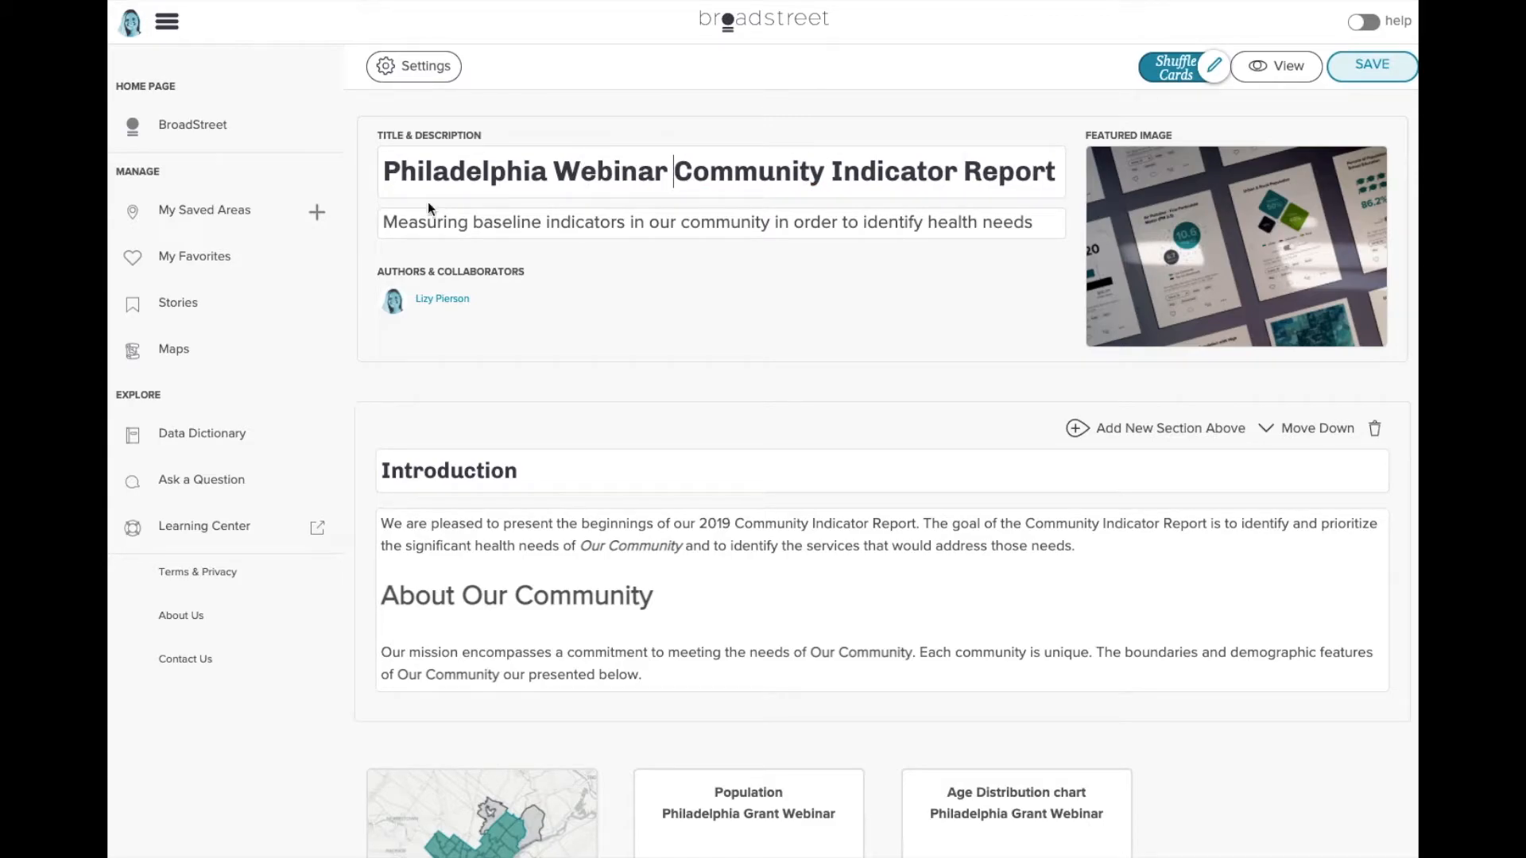
left_click(1331, 65)
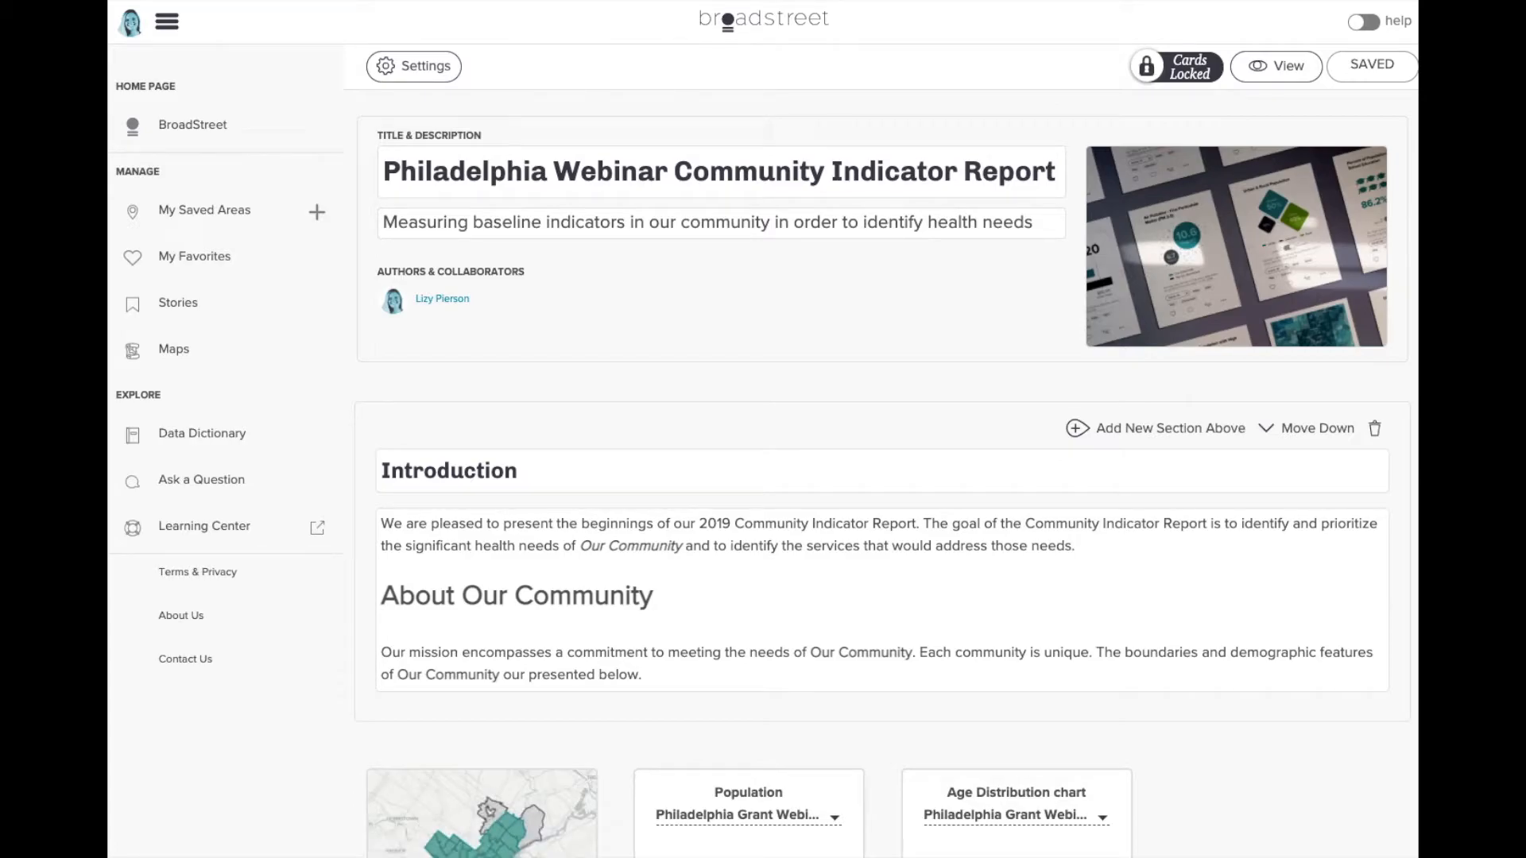
- Move the Race & Ethnicity card to the first slot and lock the card order
left_click(1168, 62)
scroll(822, 507, "down", 4)
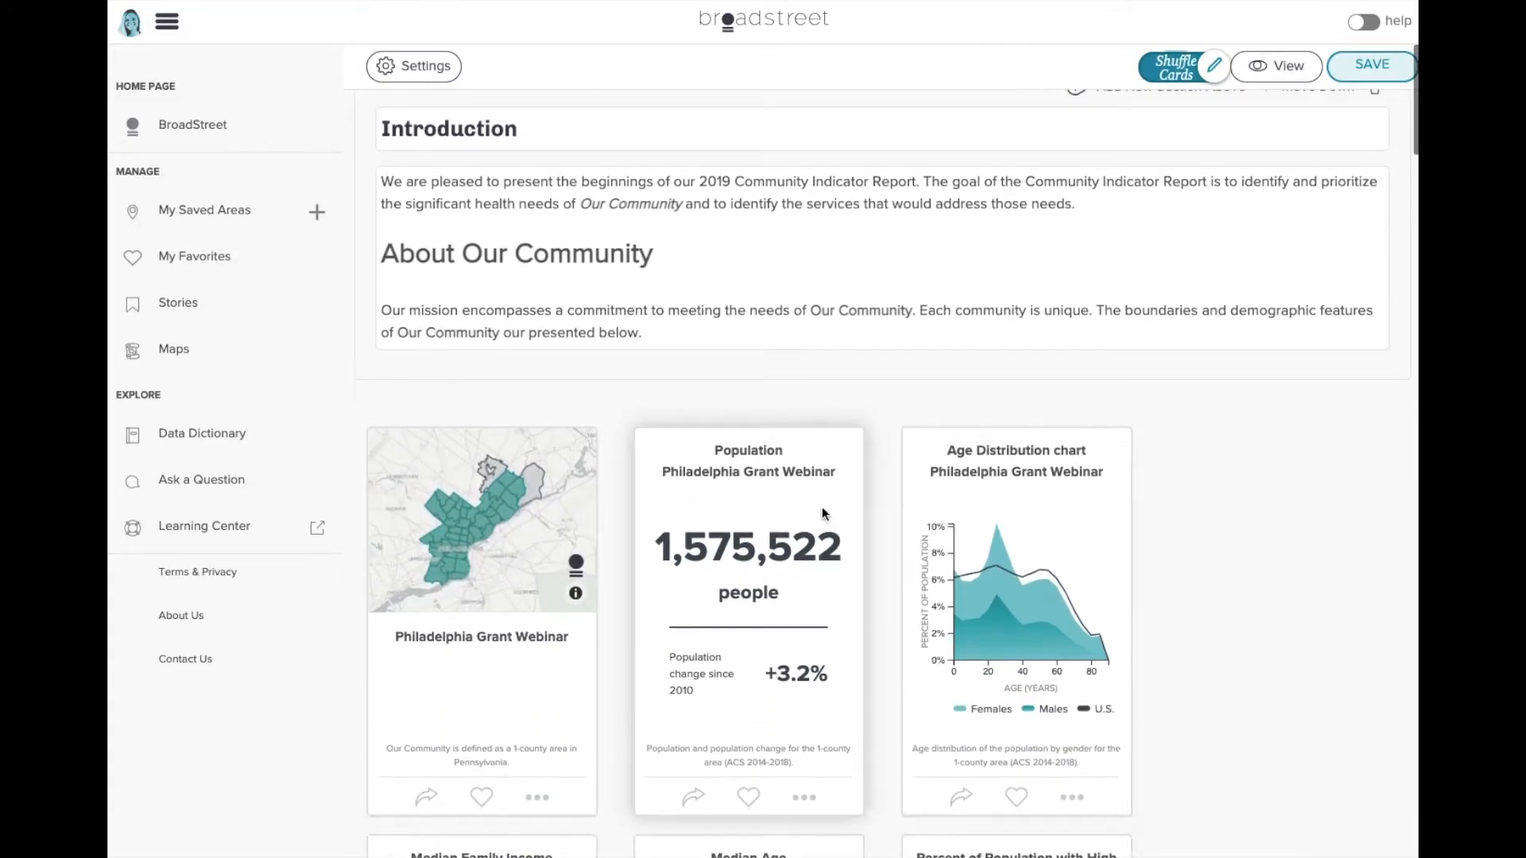
scroll(822, 507, "down", 12)
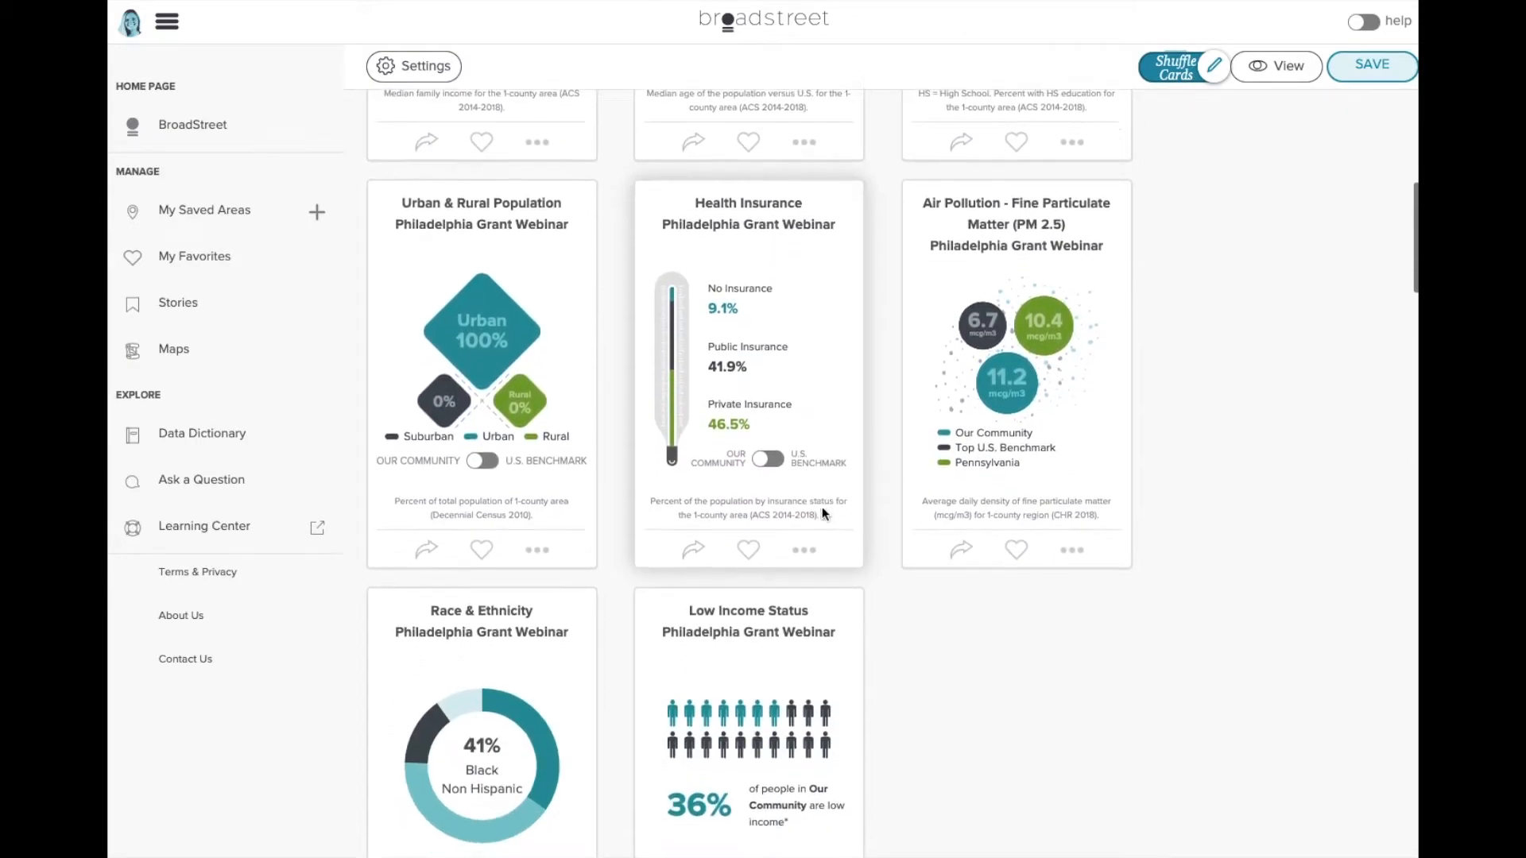
left_click_drag(537, 617, 546, 160)
scroll(603, 275, "up", 3)
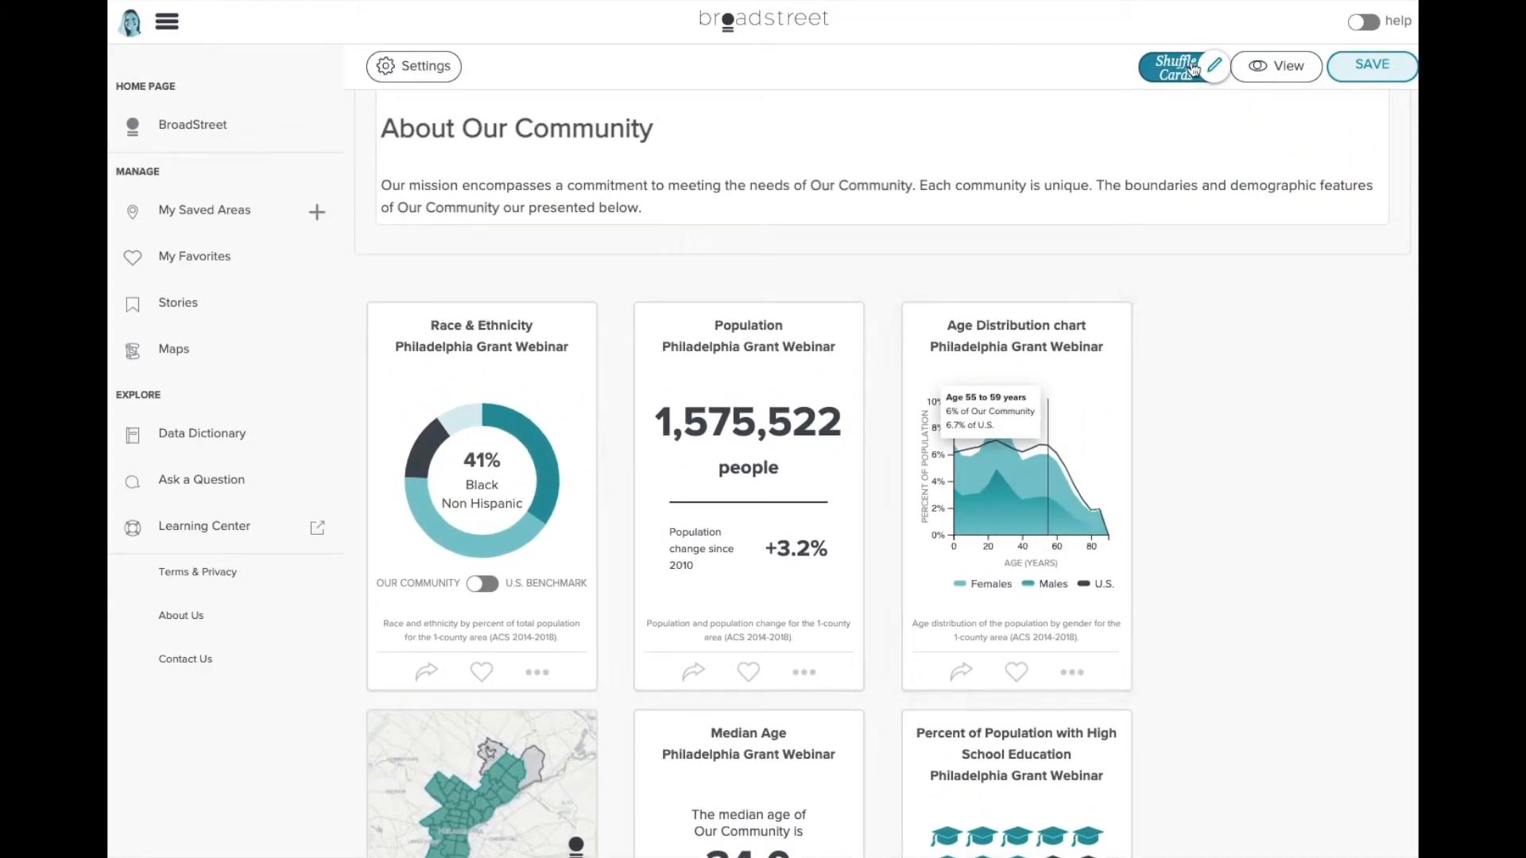
left_click(1195, 70)
- Remove the Low Income Status card from the story
scroll(1188, 312, "down", 10)
left_click(1073, 542)
left_click(1008, 672)
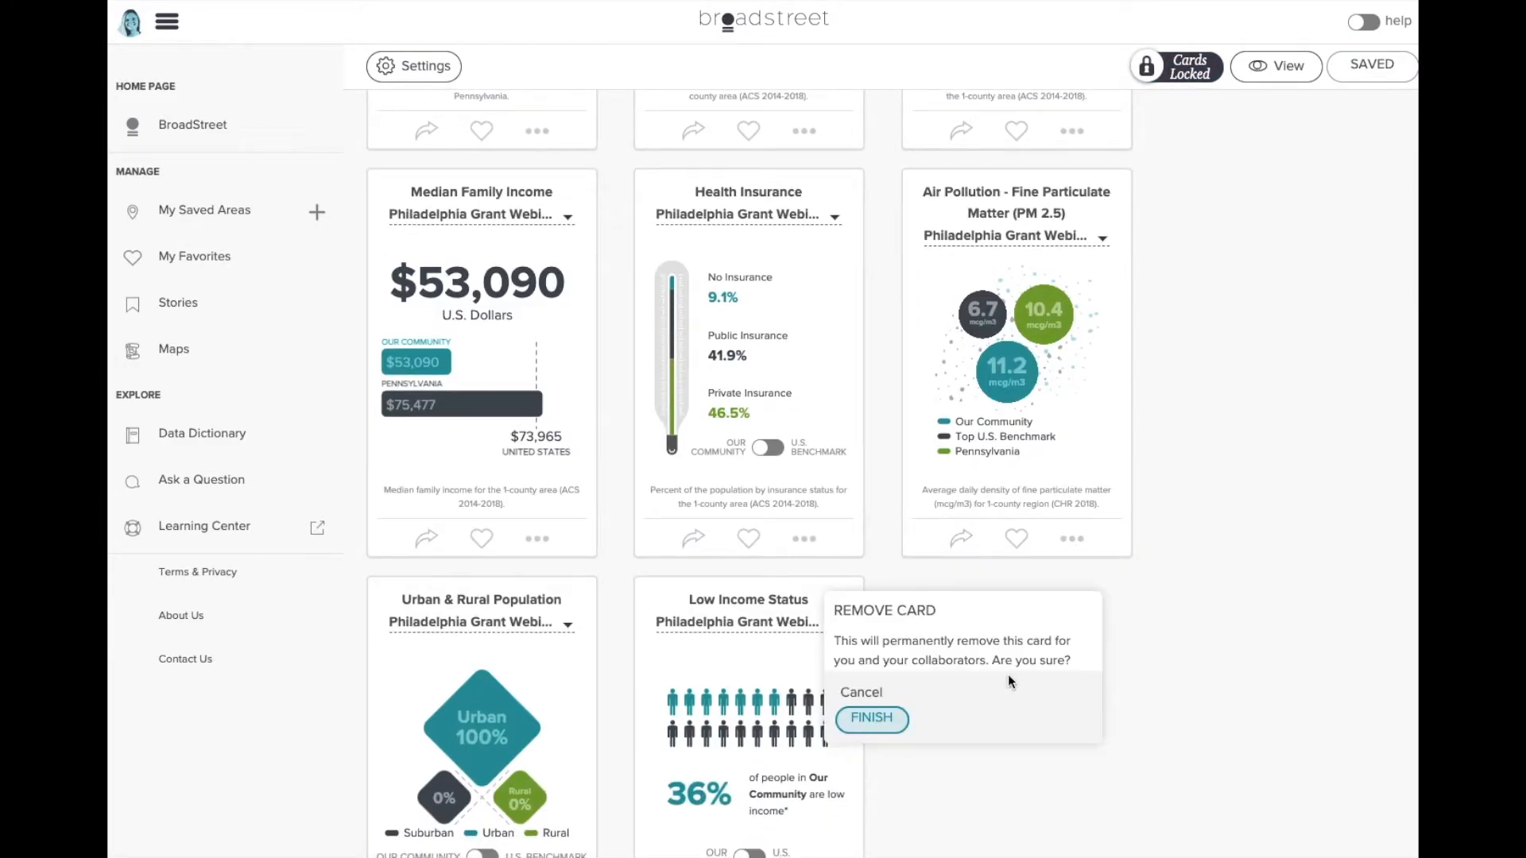
left_click(877, 720)
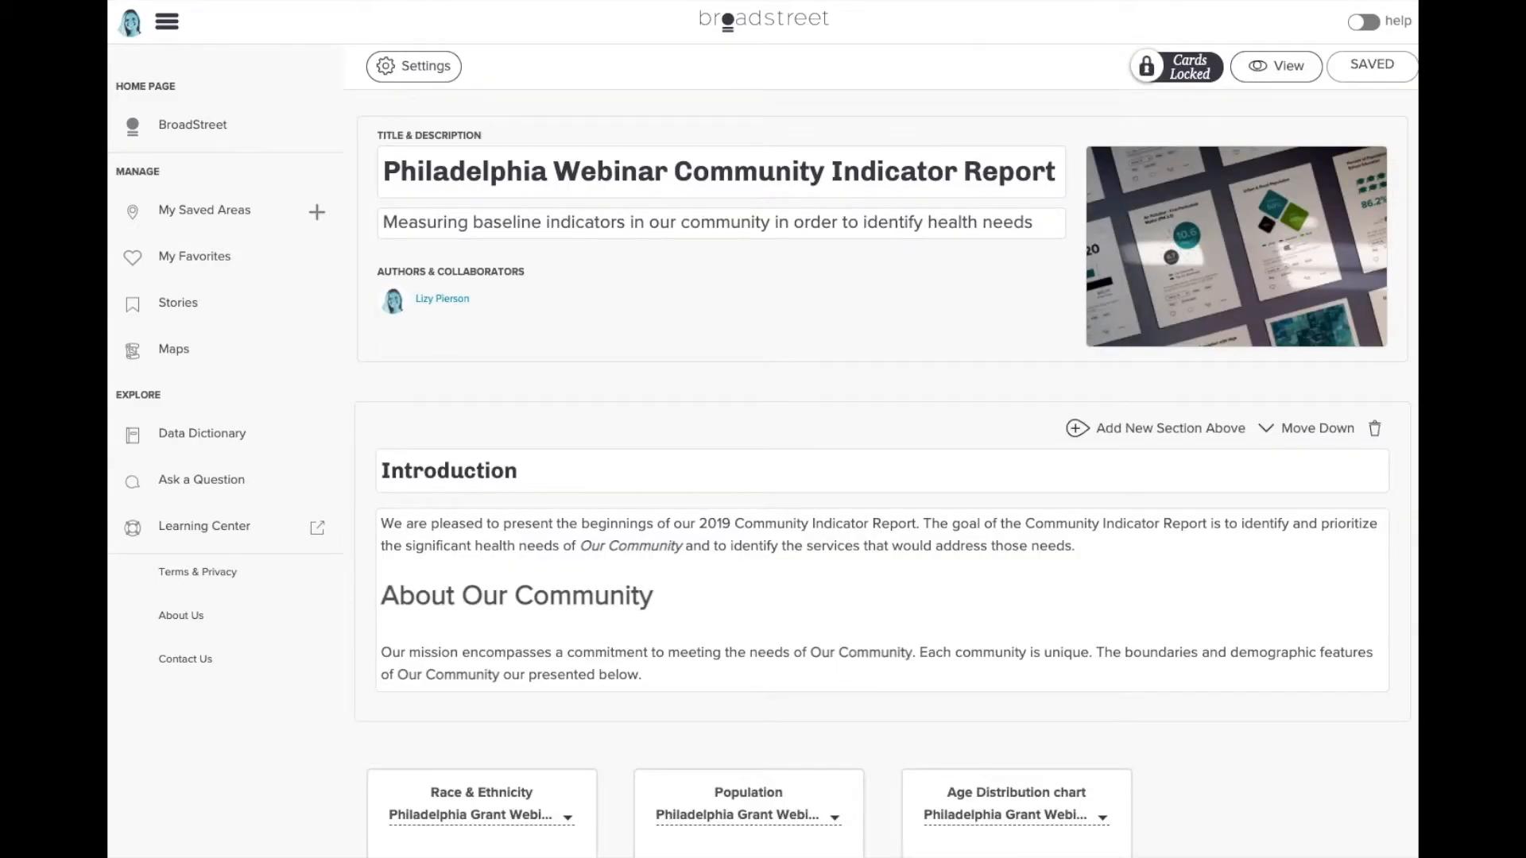
- Favourite the Race & Ethnicity card and return to the BroadStreet home page
scroll(427, 413, "down", 5)
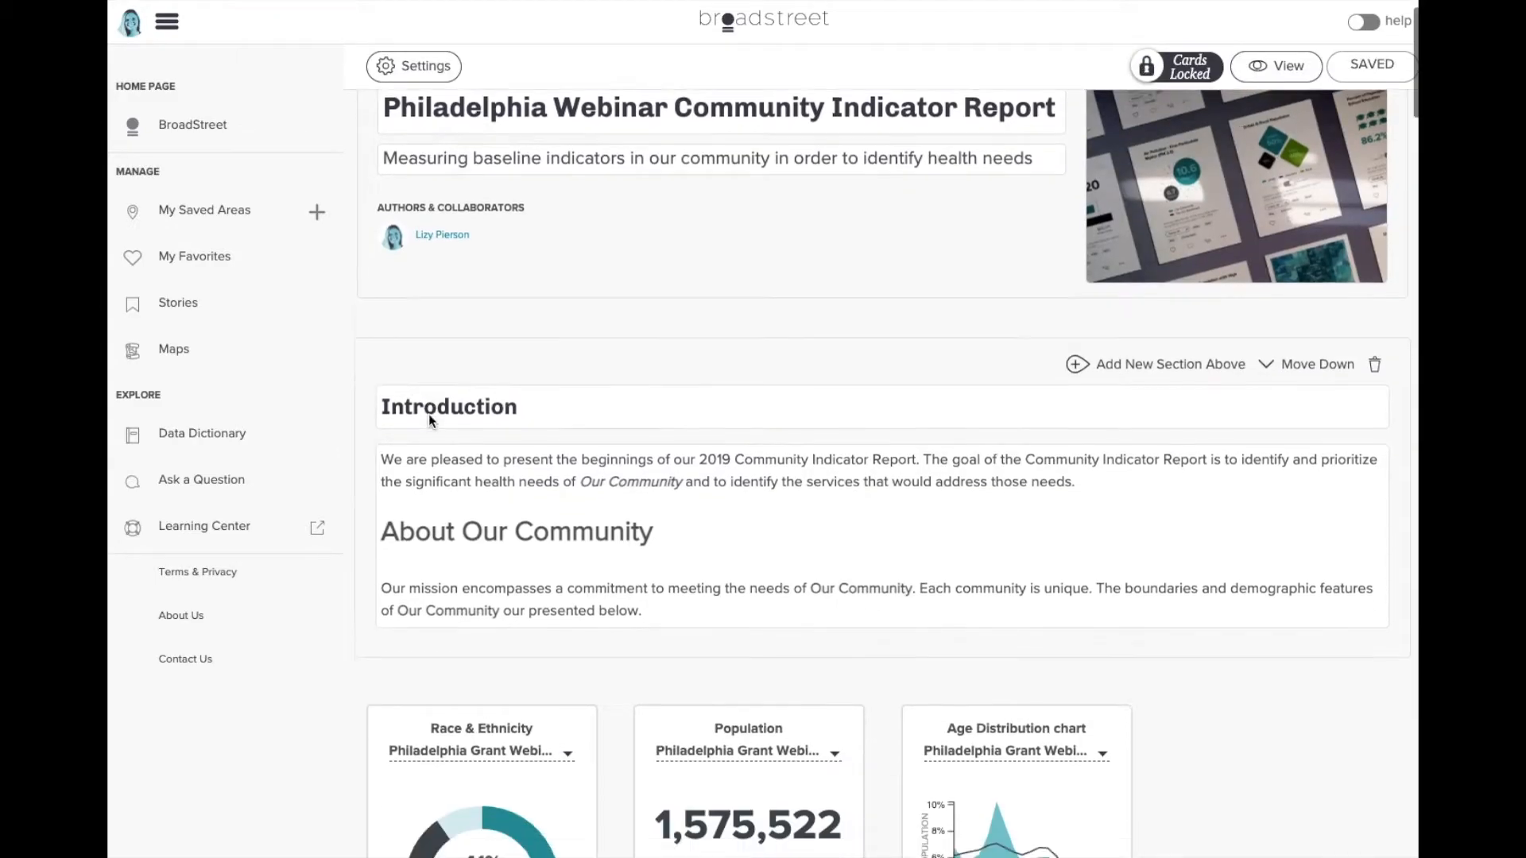
left_click(480, 797)
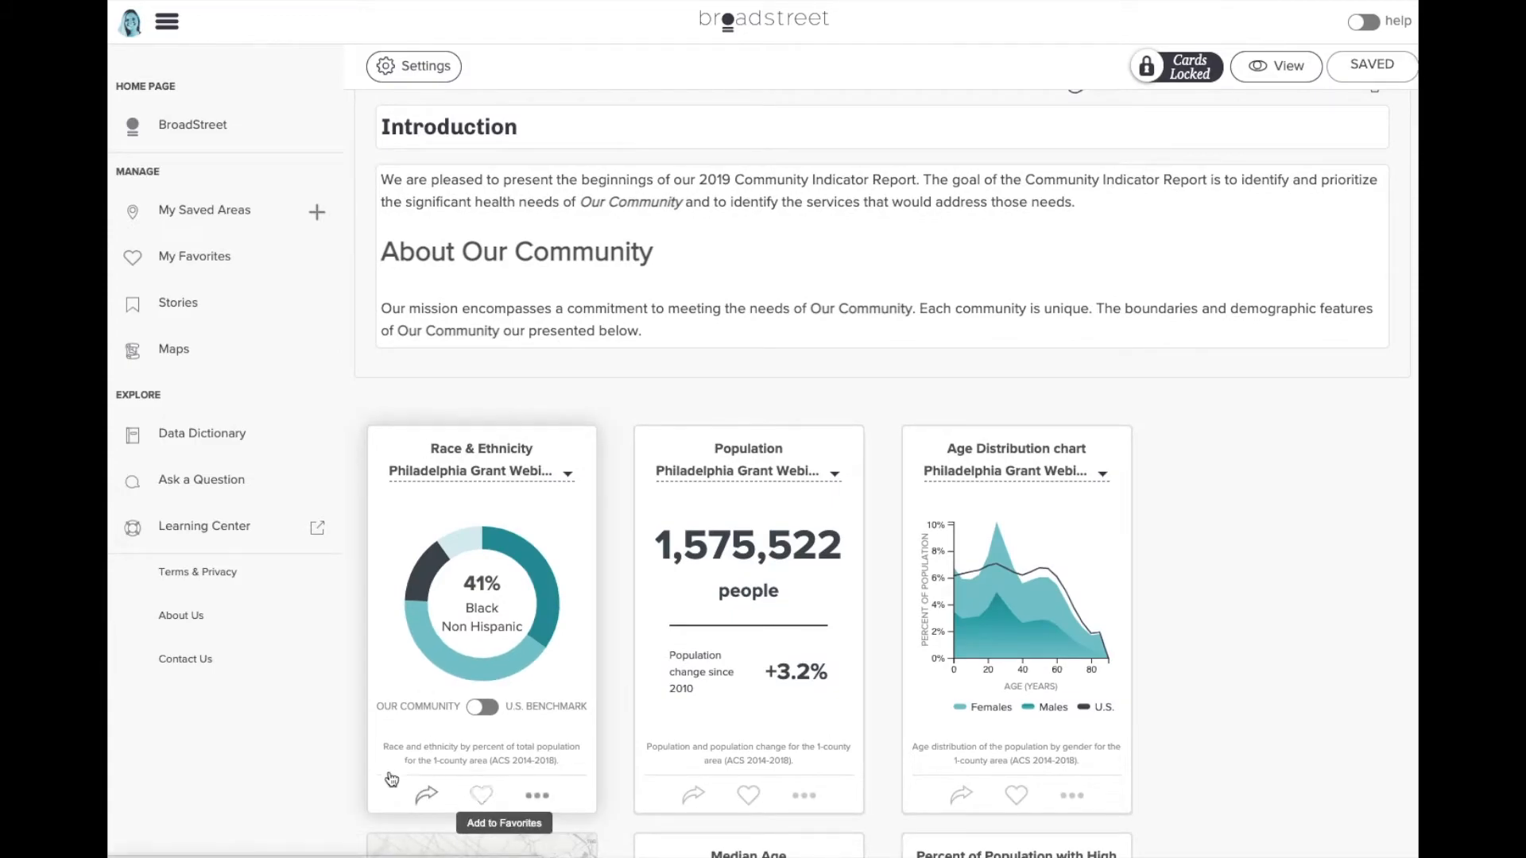
scroll(352, 769, "down", 1)
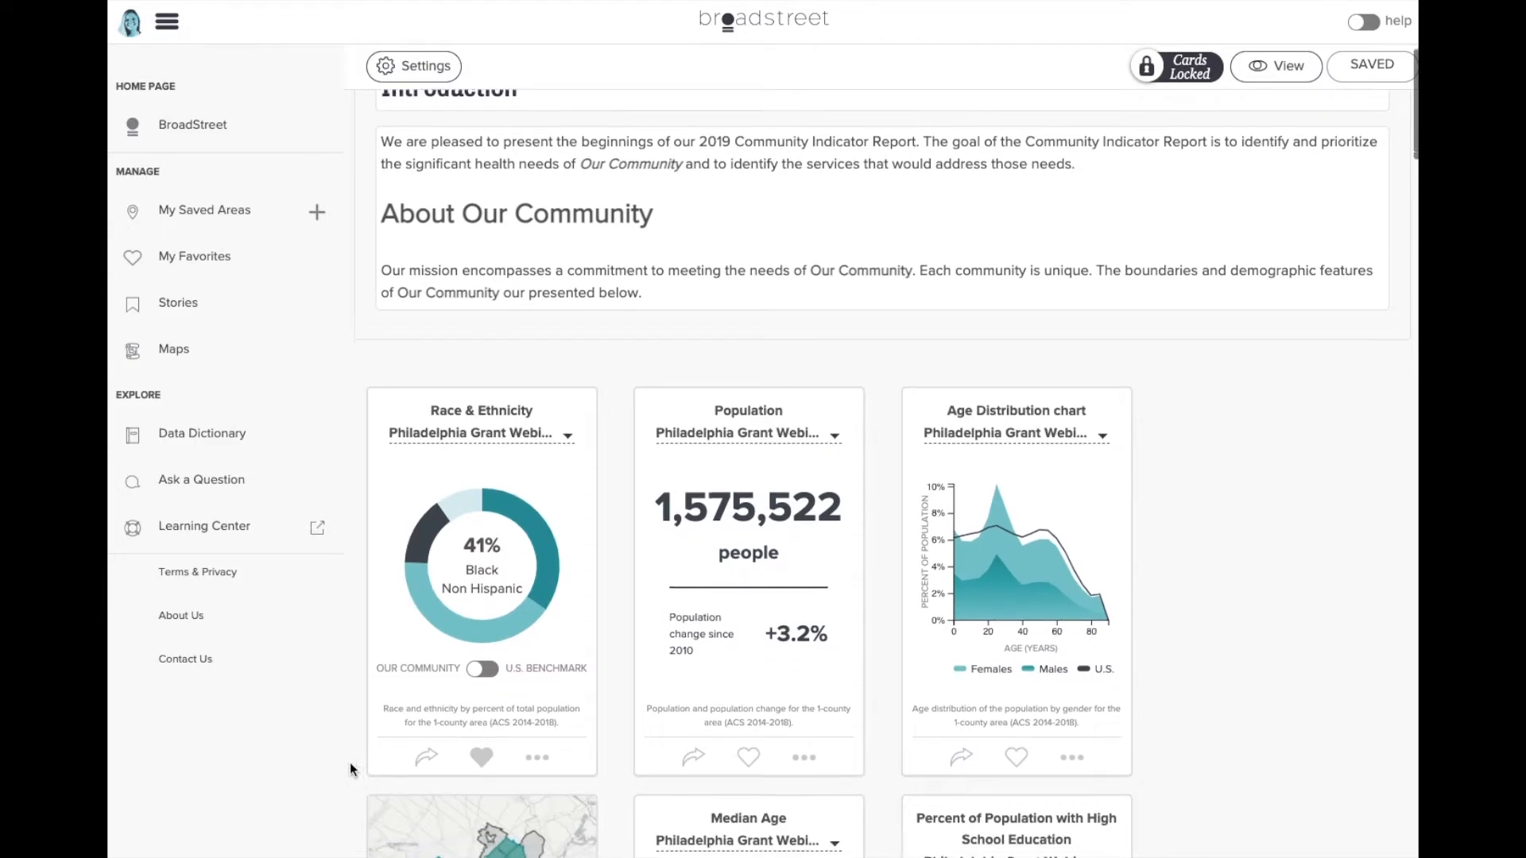
left_click(230, 125)
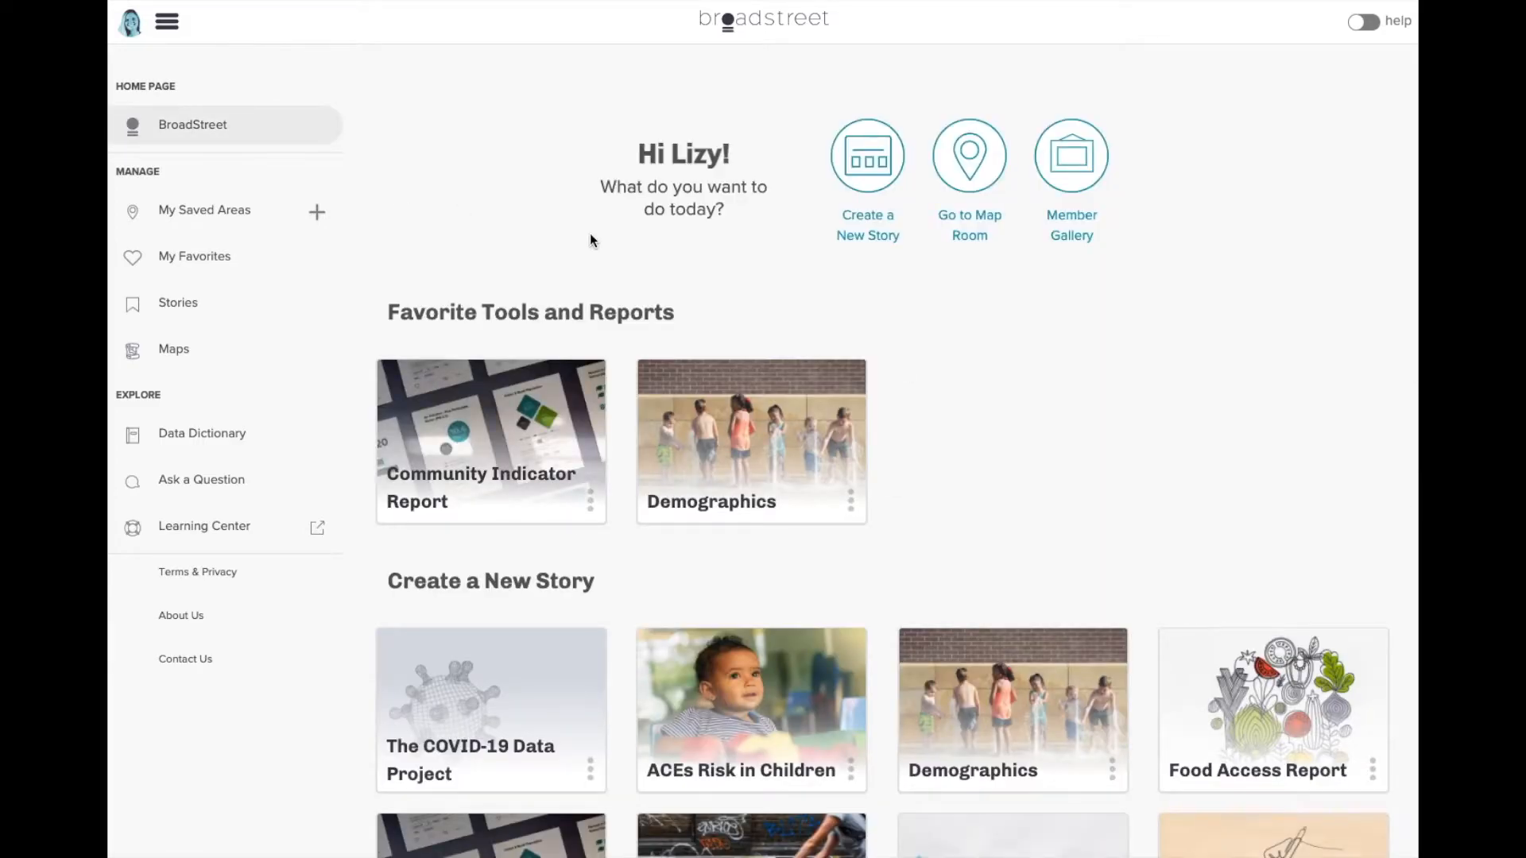
- Create a blank Untitled Story using the 'Create a New Story from Scratch' card
scroll(589, 232, "down", 4)
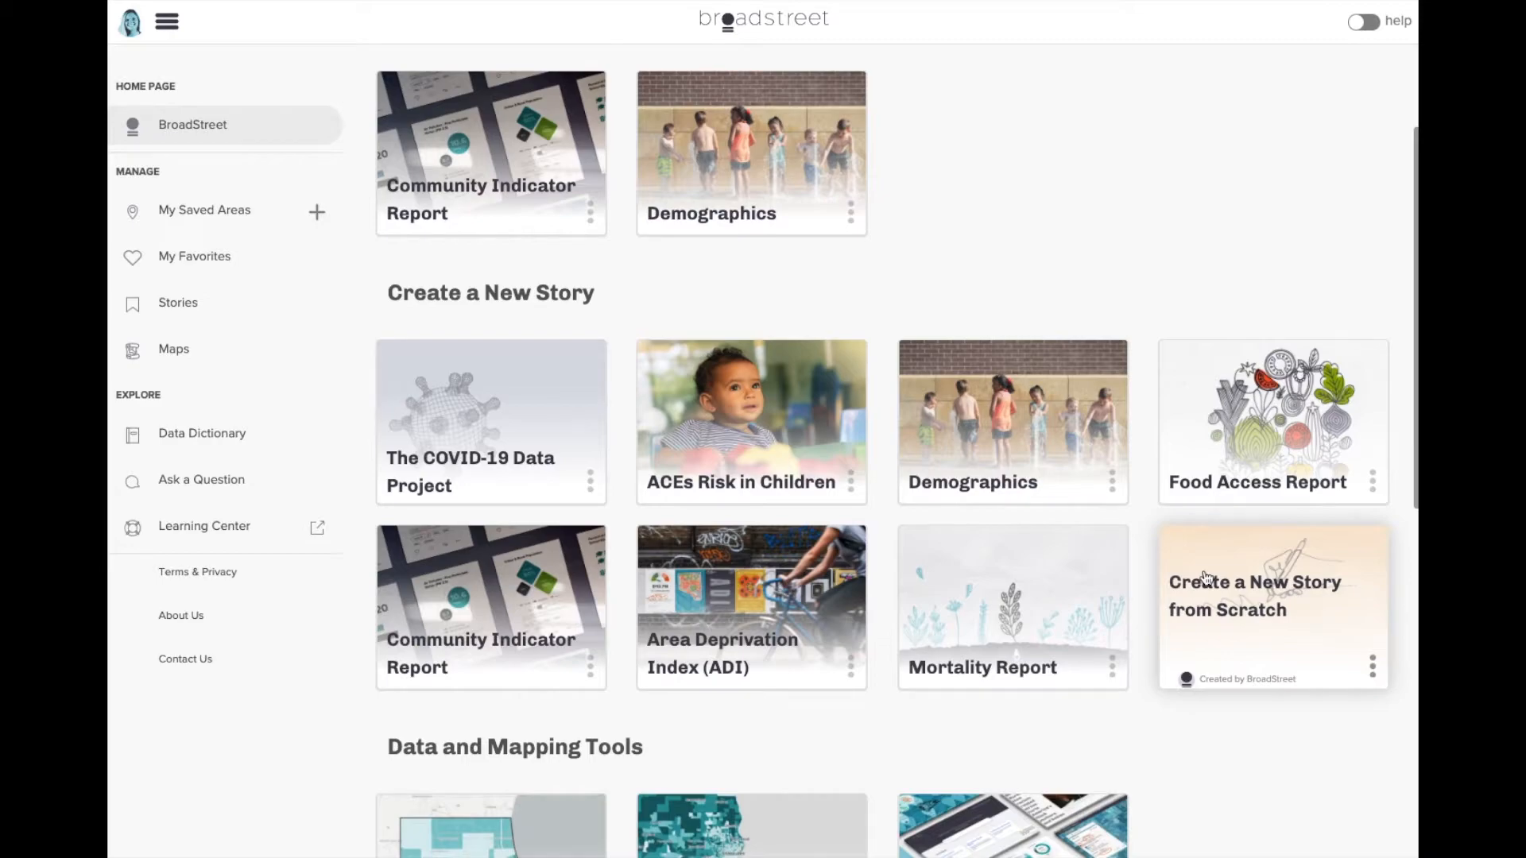
left_click(1206, 578)
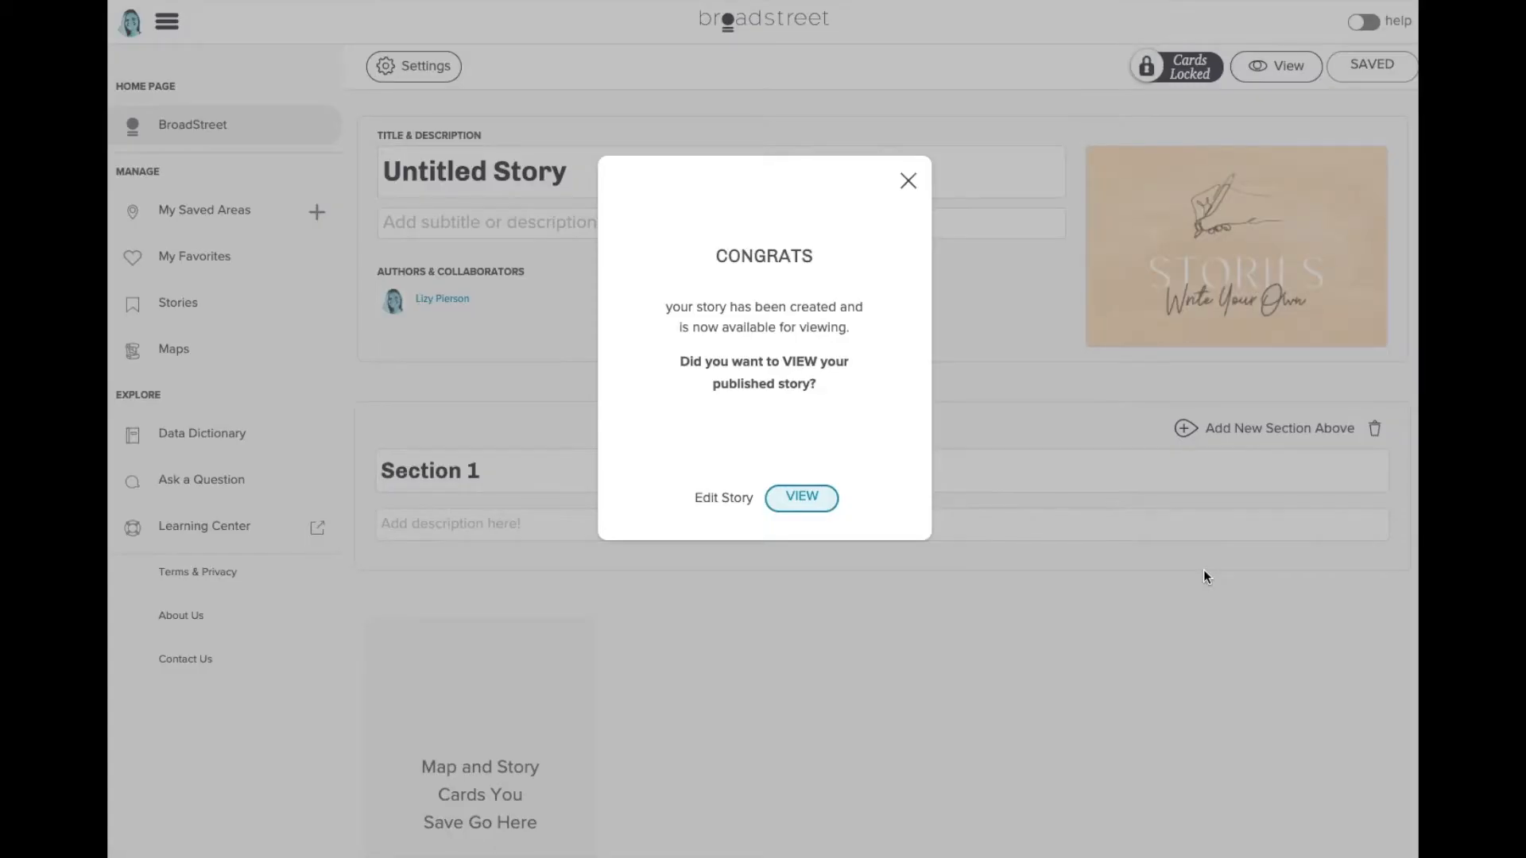
- Title the story 'Comparing Data for Our Meeting - Philly Webinar' and save it
left_click(723, 498)
left_click(592, 185)
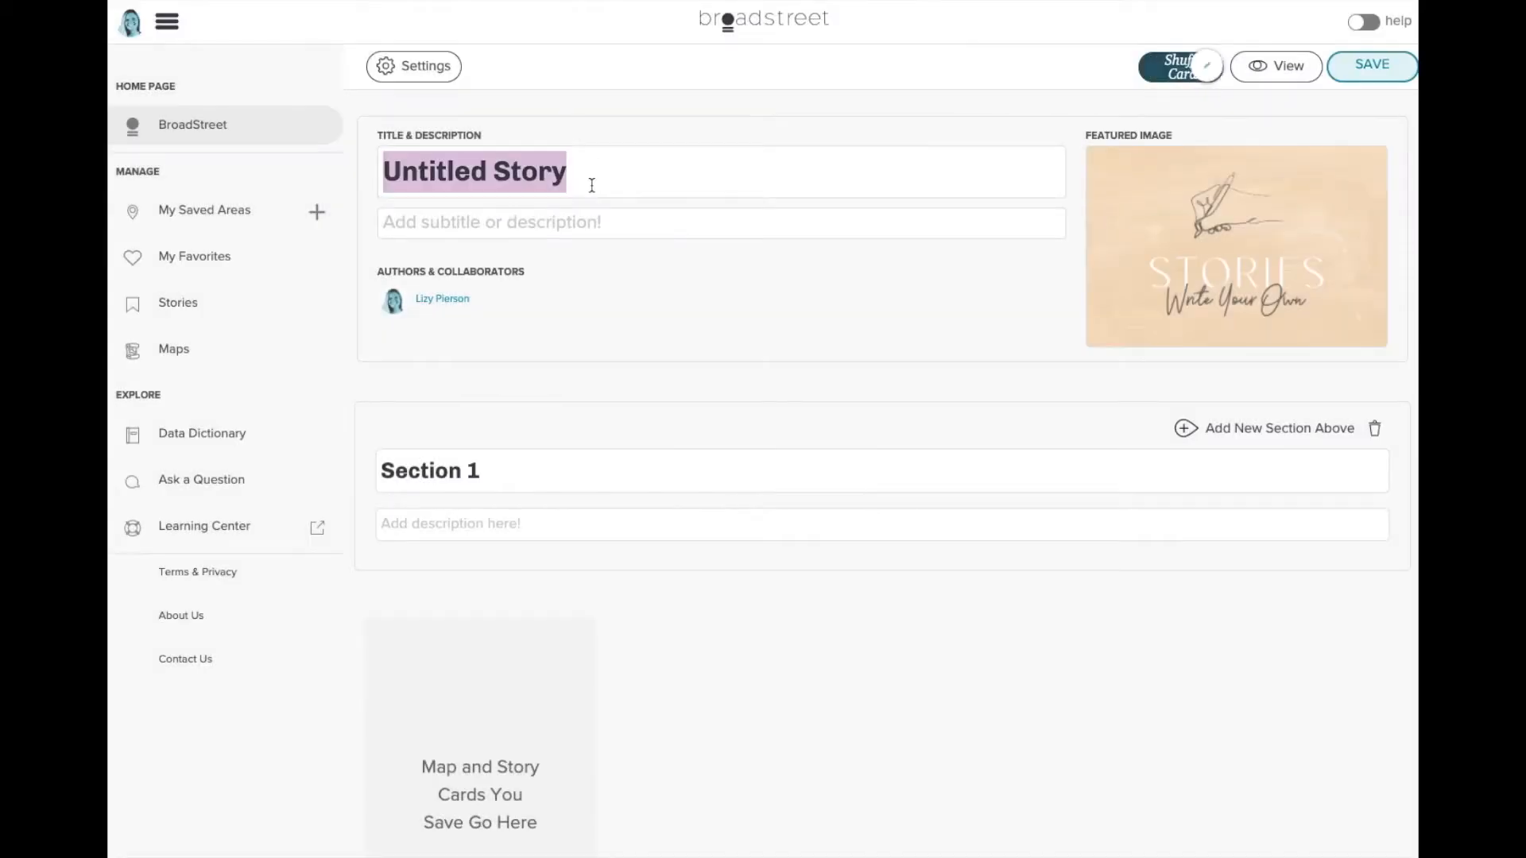
type("Comparing Data for O")
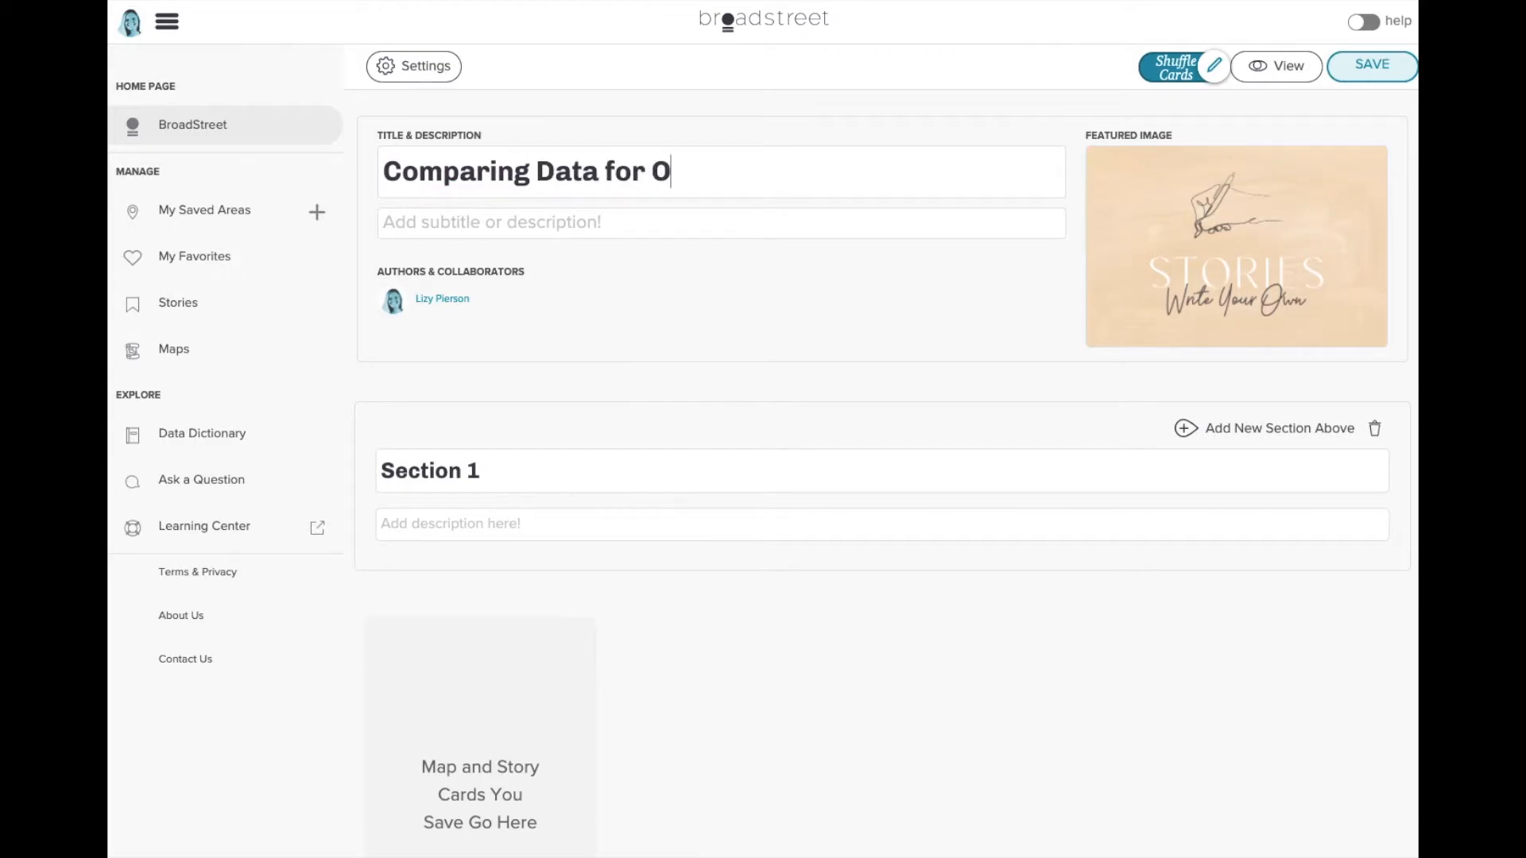
type("ur Meeting - Phil")
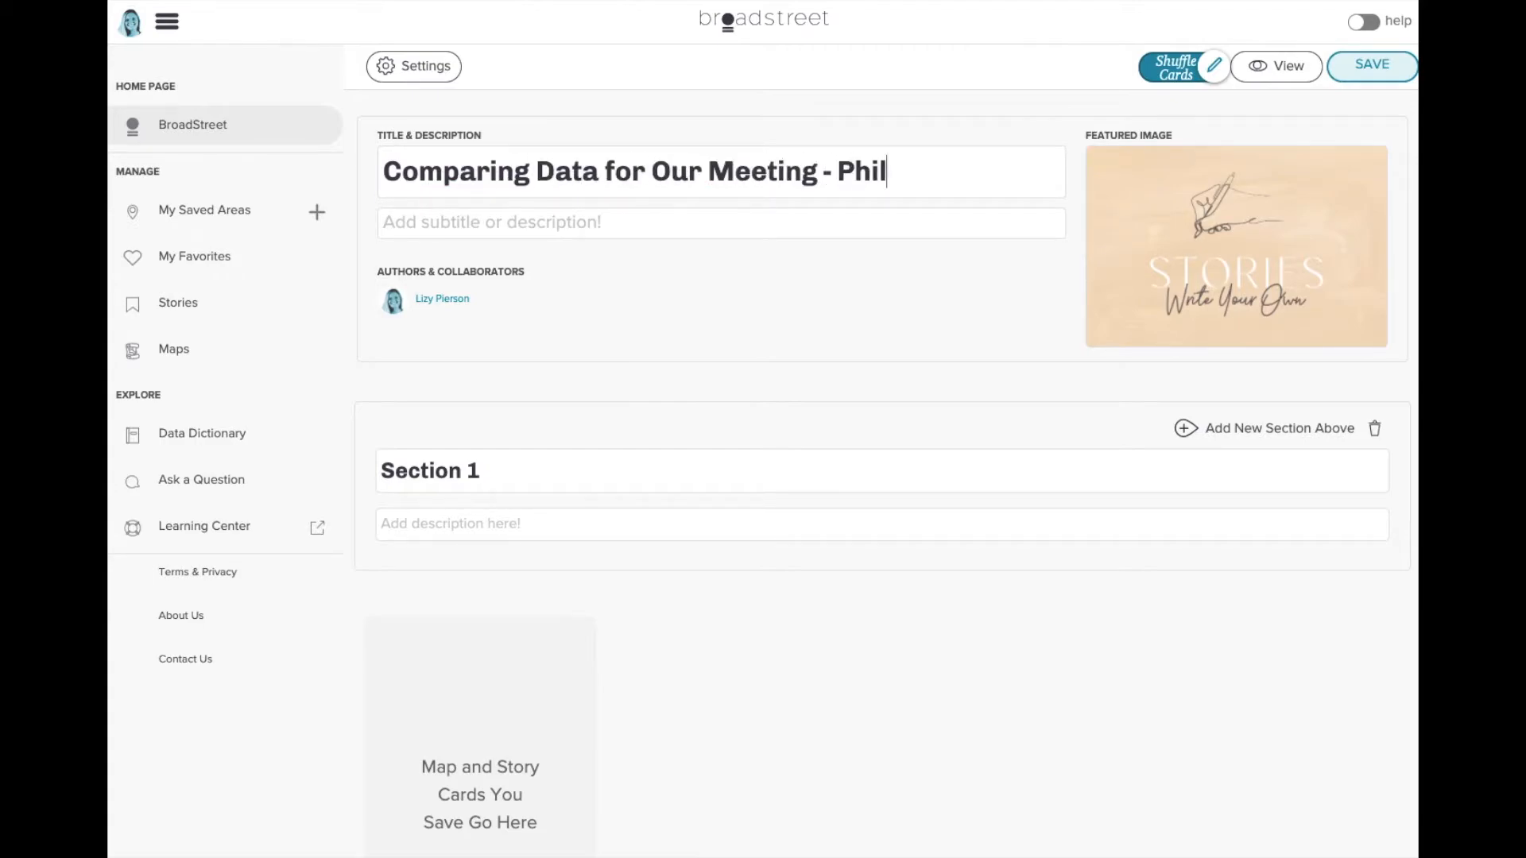
type("ly Webinar")
left_click(1372, 66)
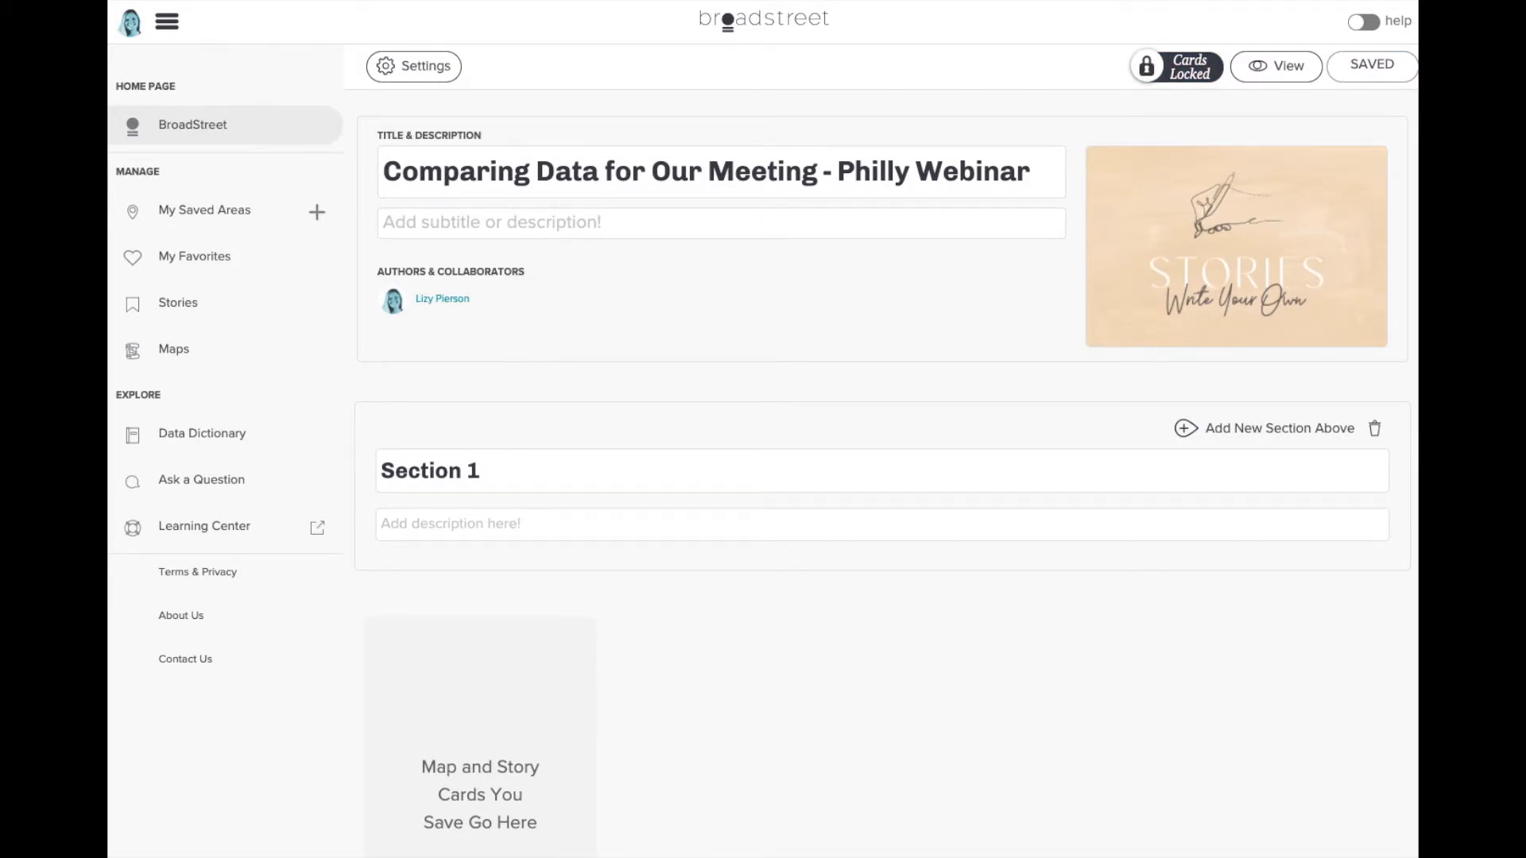
- Rename Section 1 to 'Comparing Data', save the story, then go to My Favorites
left_click(543, 484)
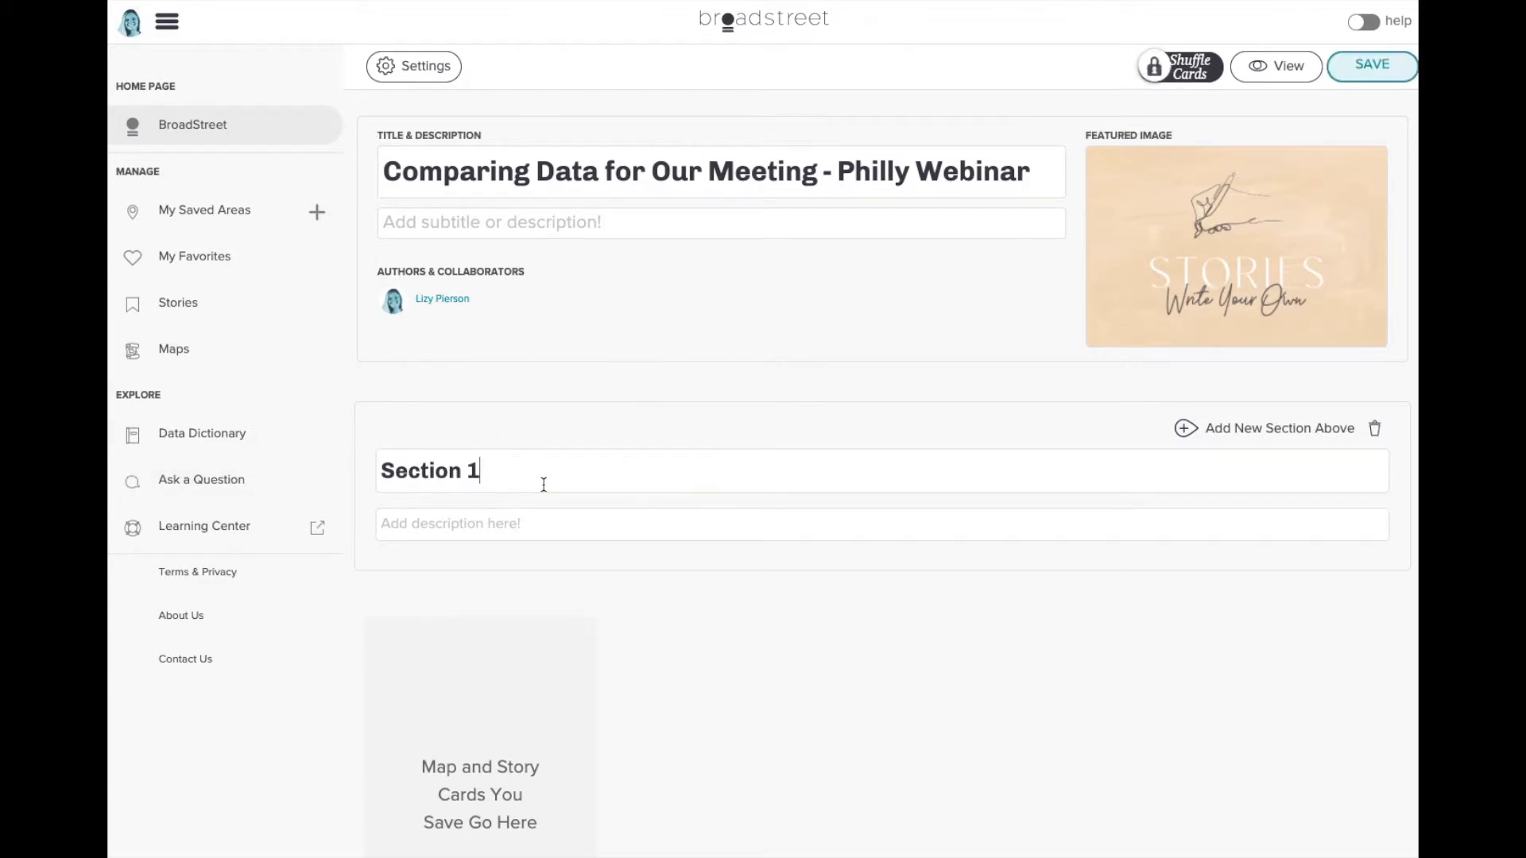
triple_click(543, 484)
type("C")
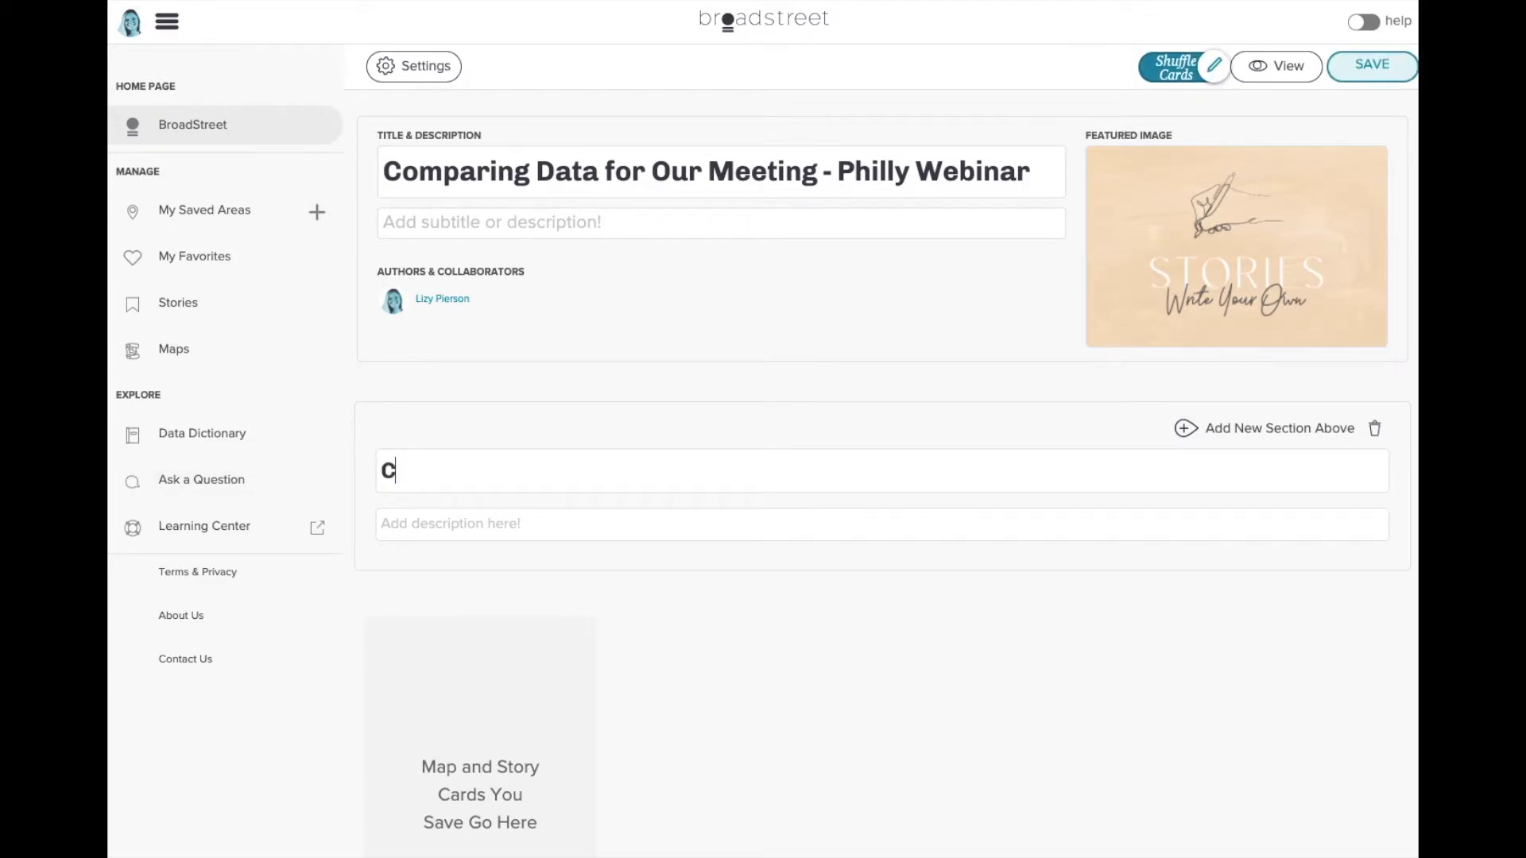
type("omparing Data")
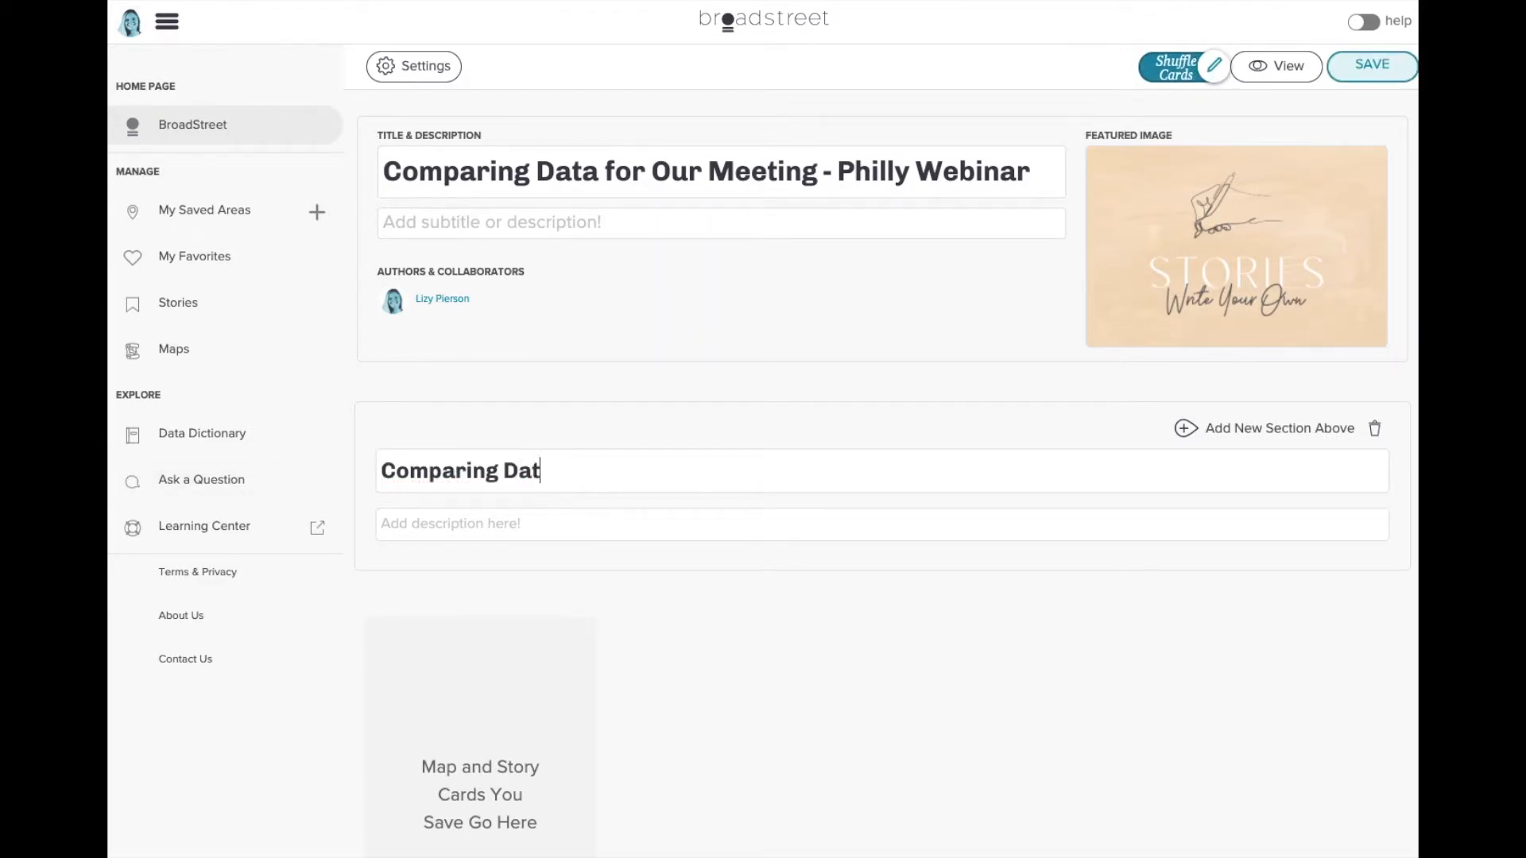
left_click(1369, 66)
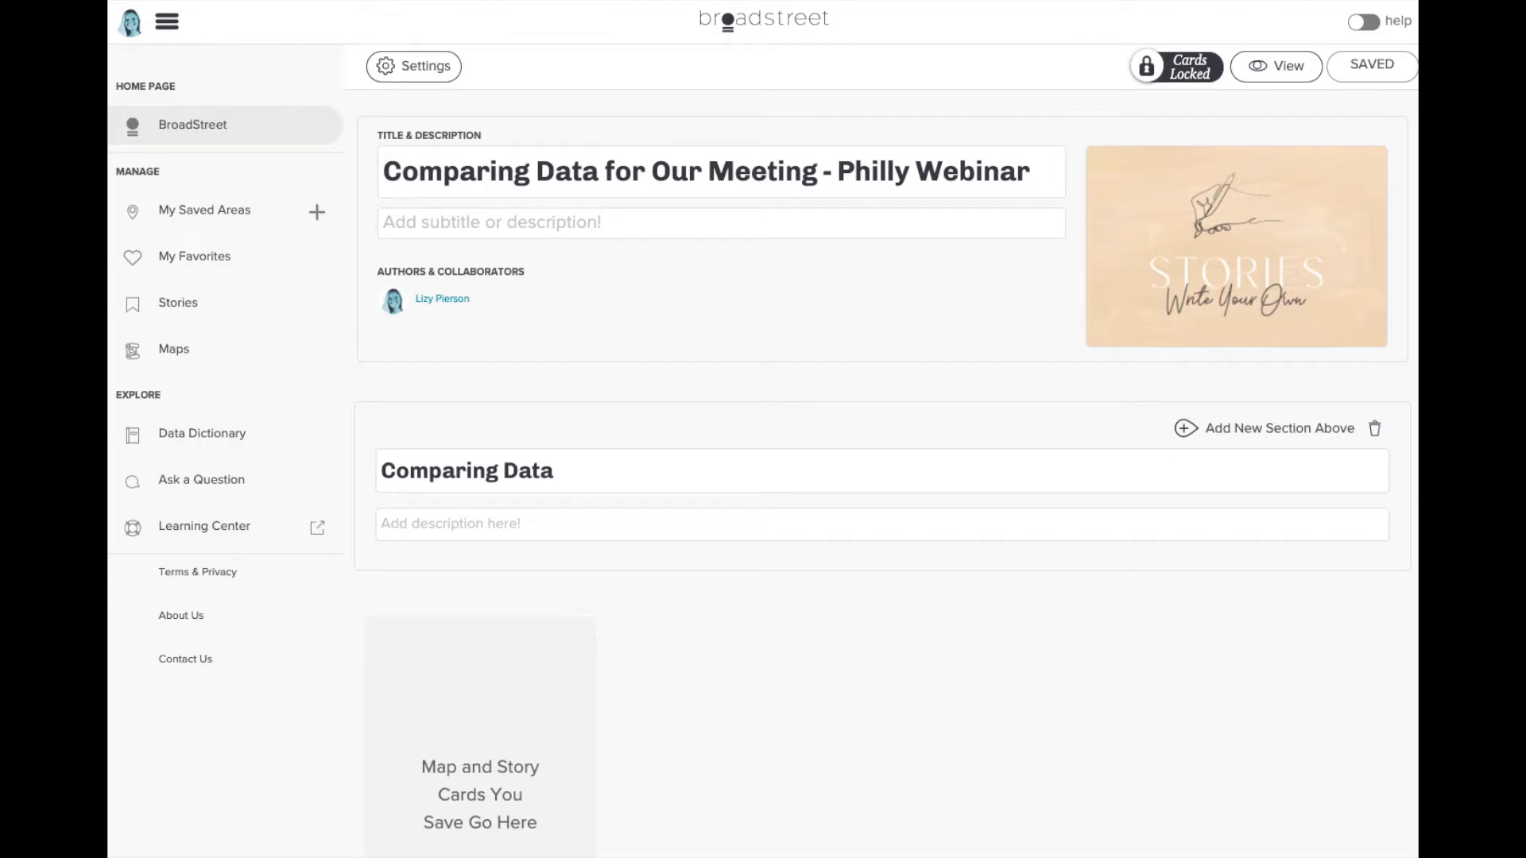
left_click(240, 252)
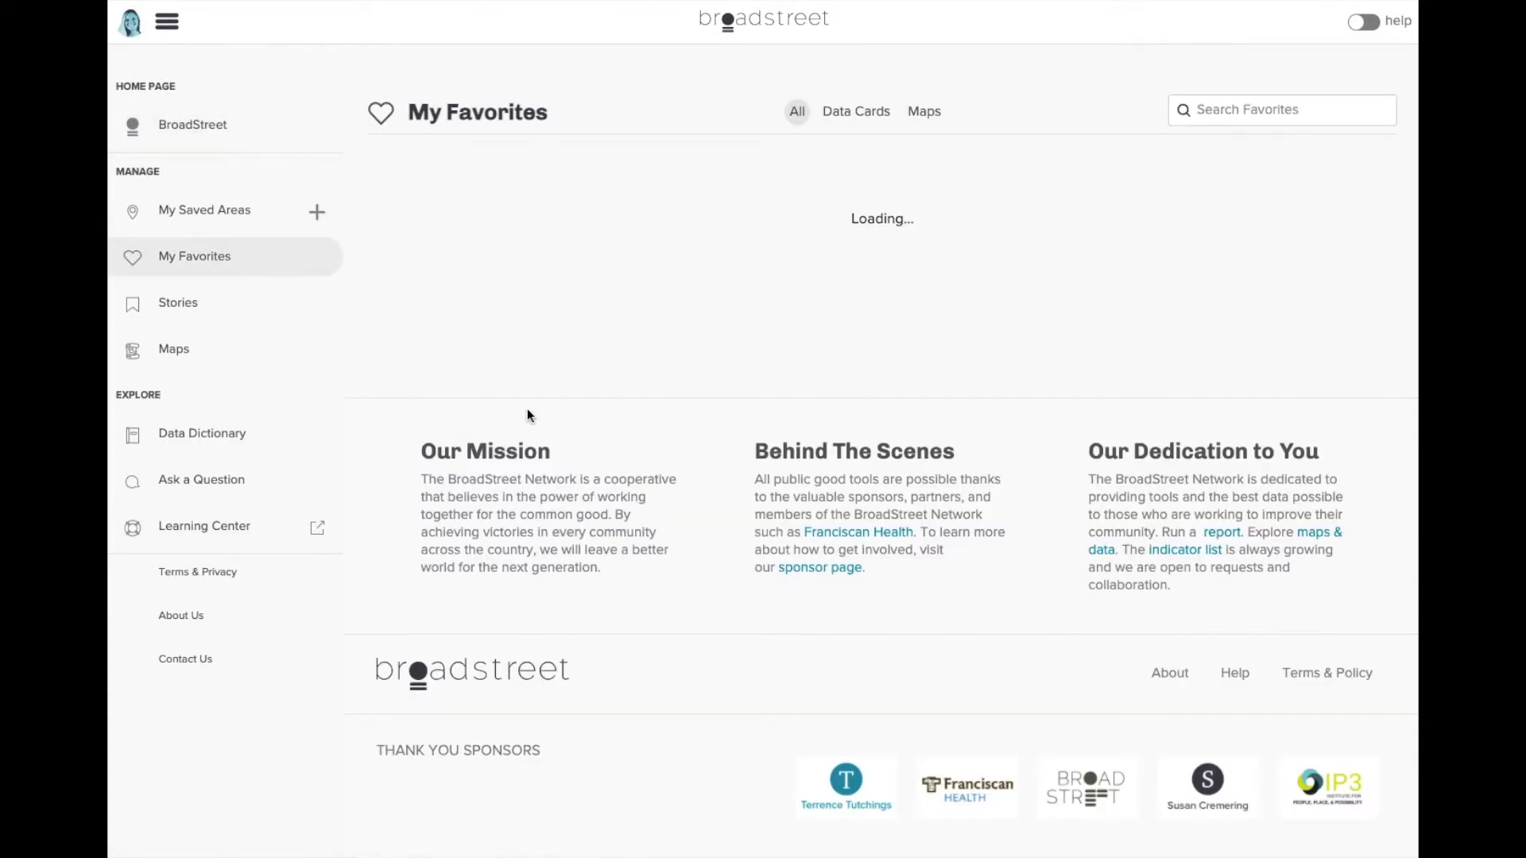
- Save the Race & Ethnicity card into the Philly Webinar story's Comparing Data section, then open that story
scroll(527, 408, "down", 2)
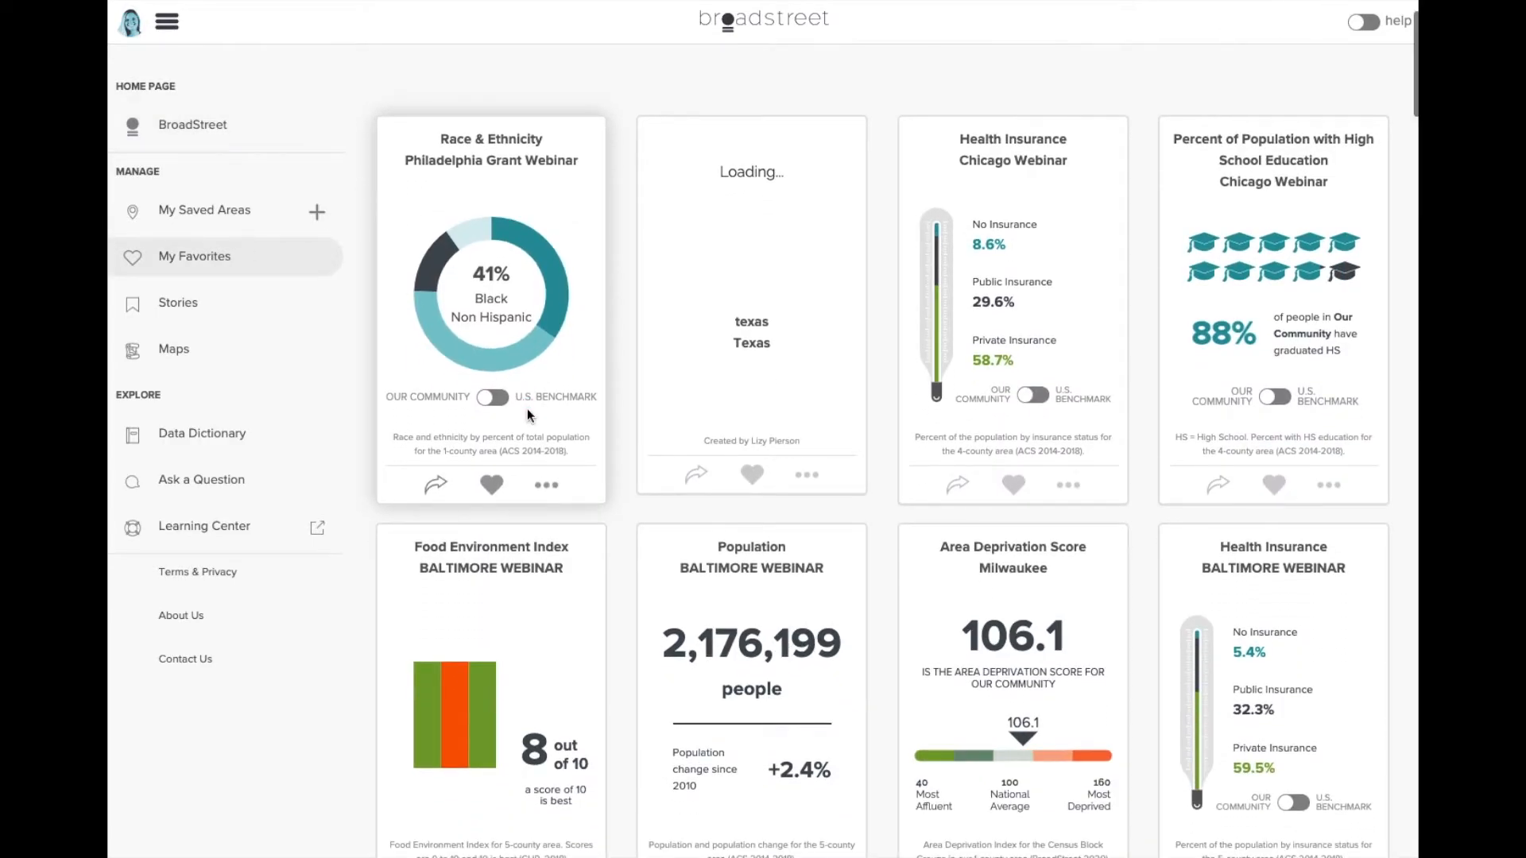
left_click(429, 486)
scroll(396, 557, "down", 1)
scroll(396, 557, "down", 5)
left_click(386, 627)
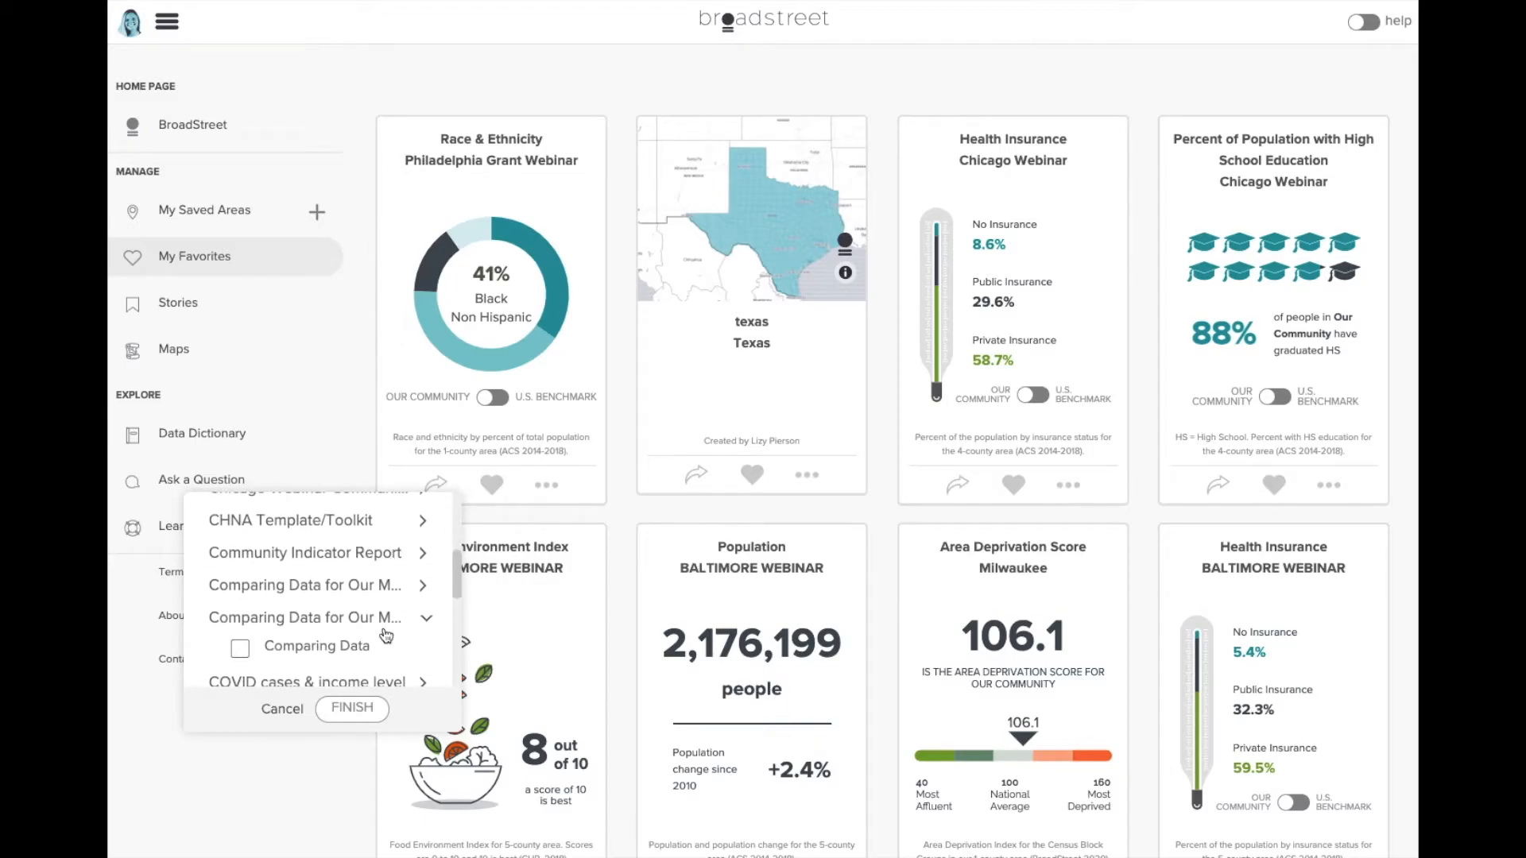
left_click(351, 629)
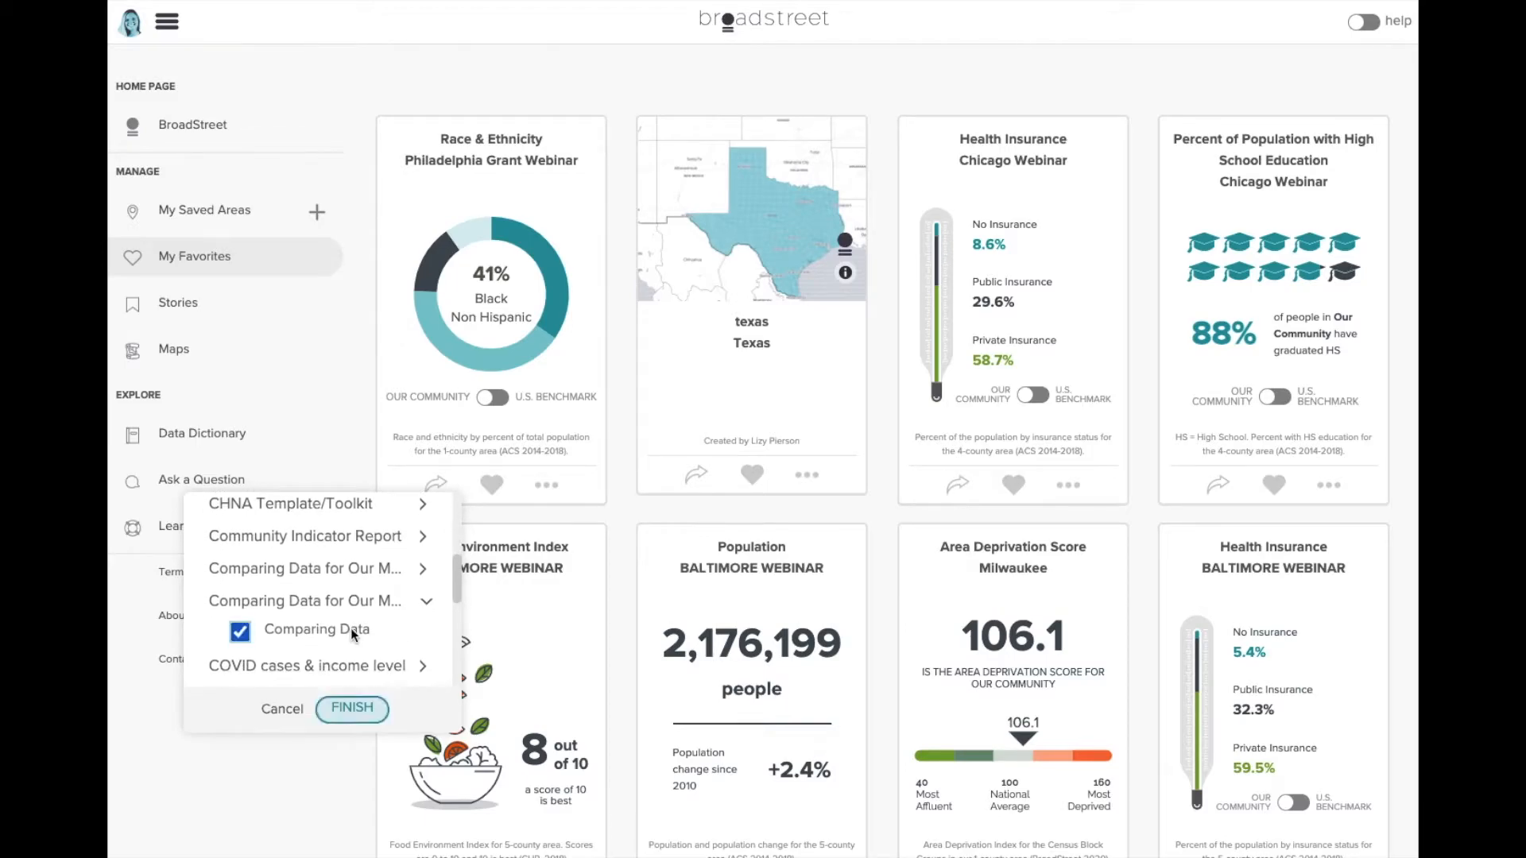
left_click(352, 709)
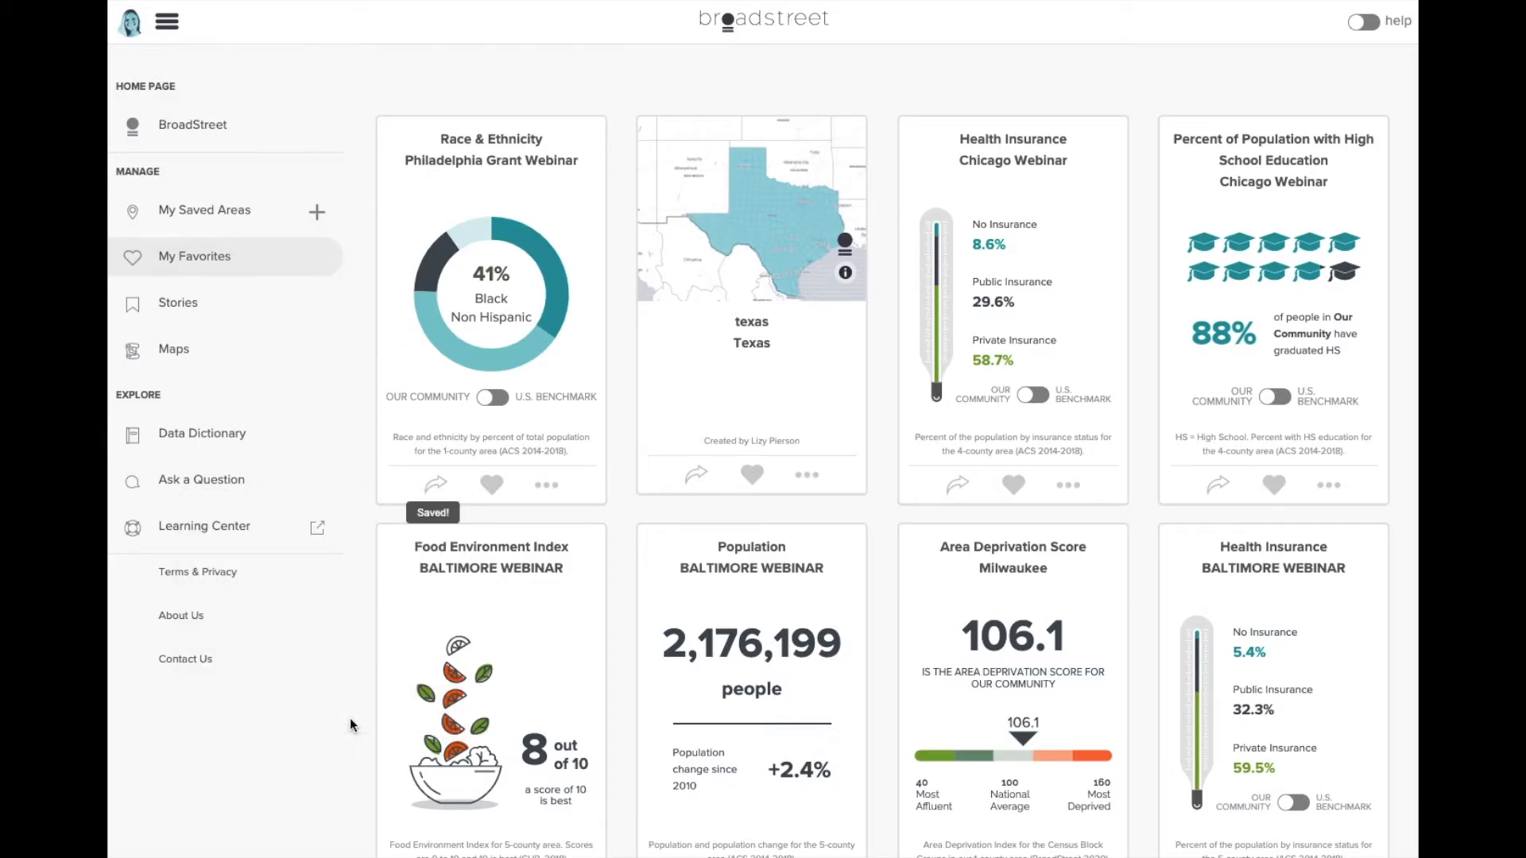
left_click(178, 302)
left_click(487, 389)
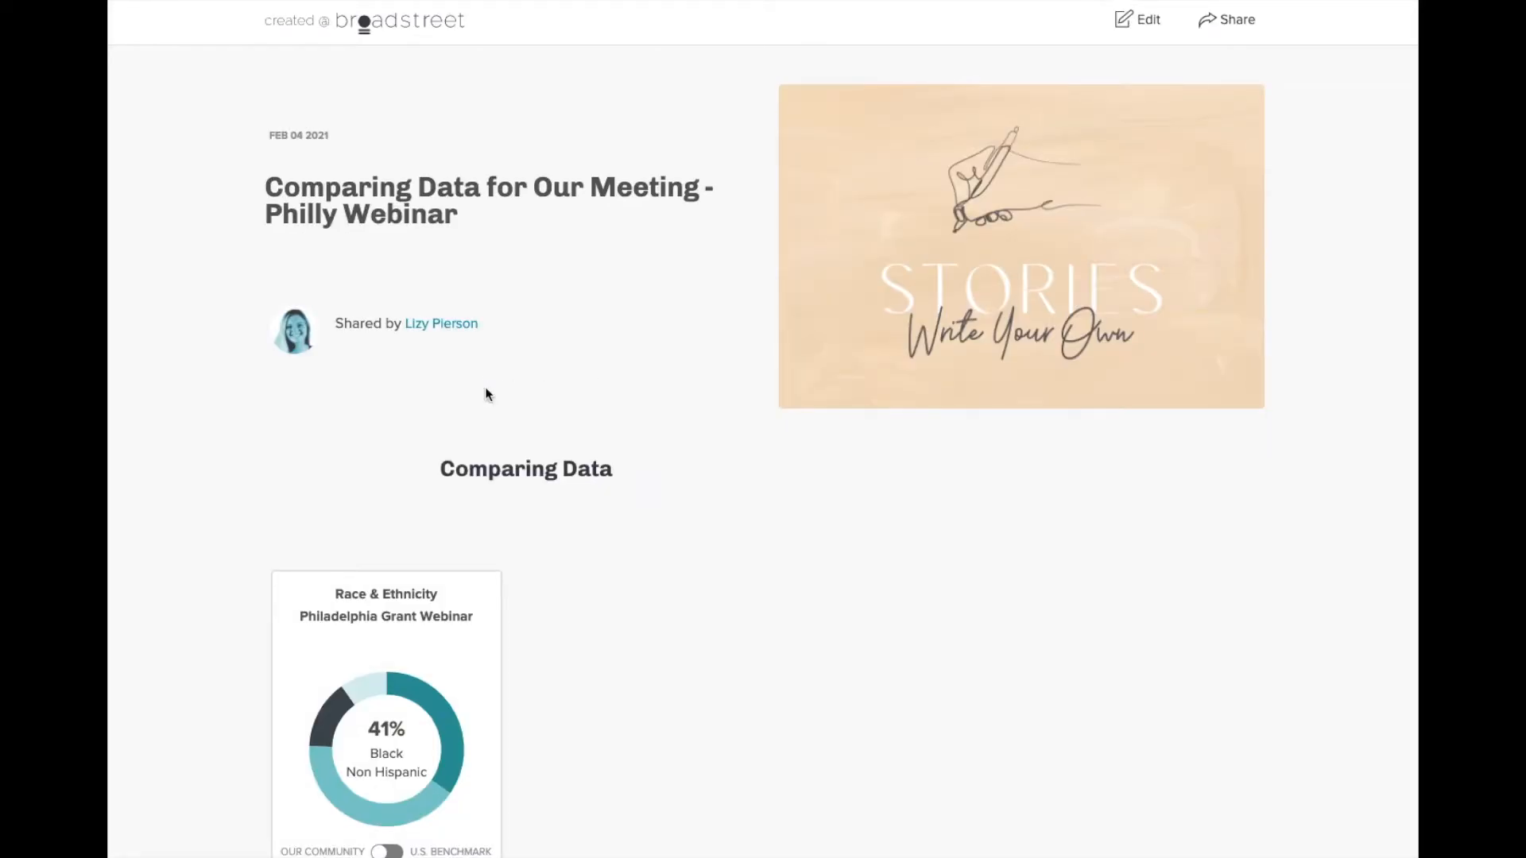
- In the story editor, save another Race & Ethnicity card copy into Comparing Data, then open My Saved Areas
scroll(487, 393, "down", 3)
scroll(607, 430, "up", 3)
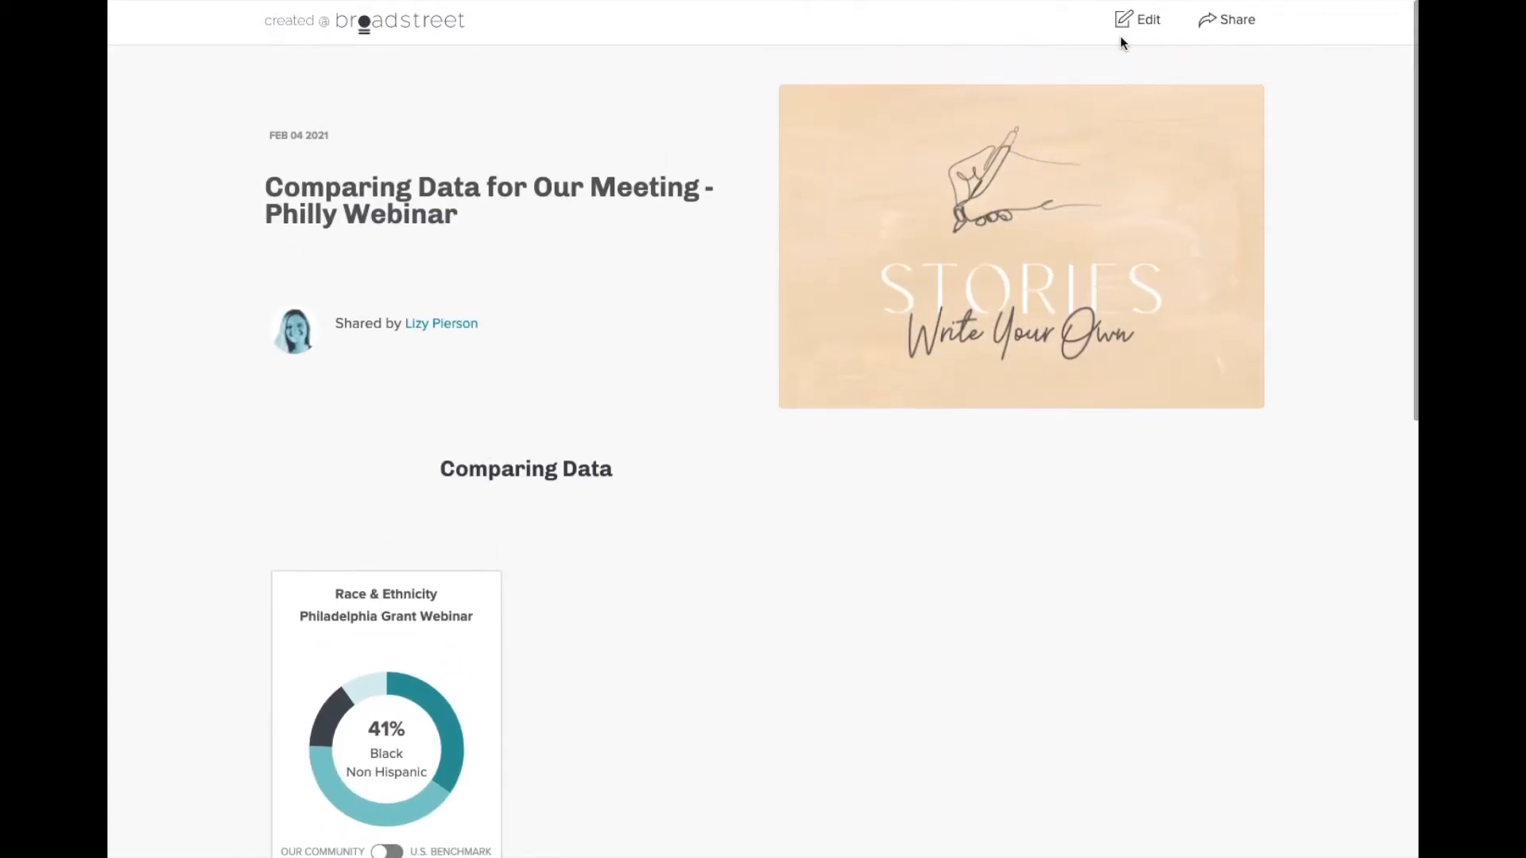
left_click(1124, 31)
scroll(773, 521, "down", 4)
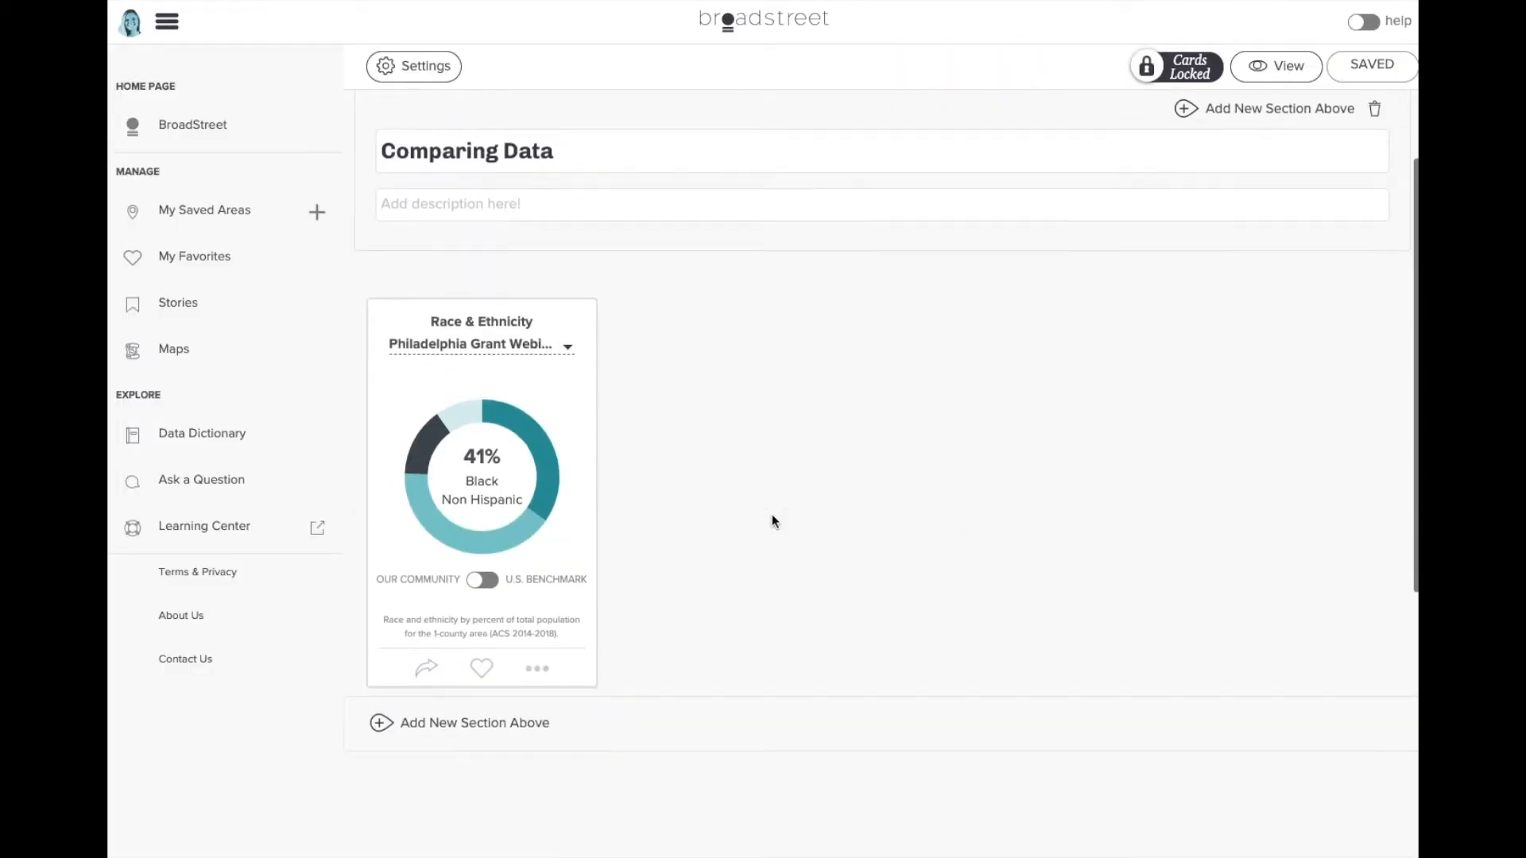
left_click(426, 668)
scroll(389, 738, "down", 1)
scroll(389, 737, "down", 3)
left_click(376, 780)
left_click(343, 787)
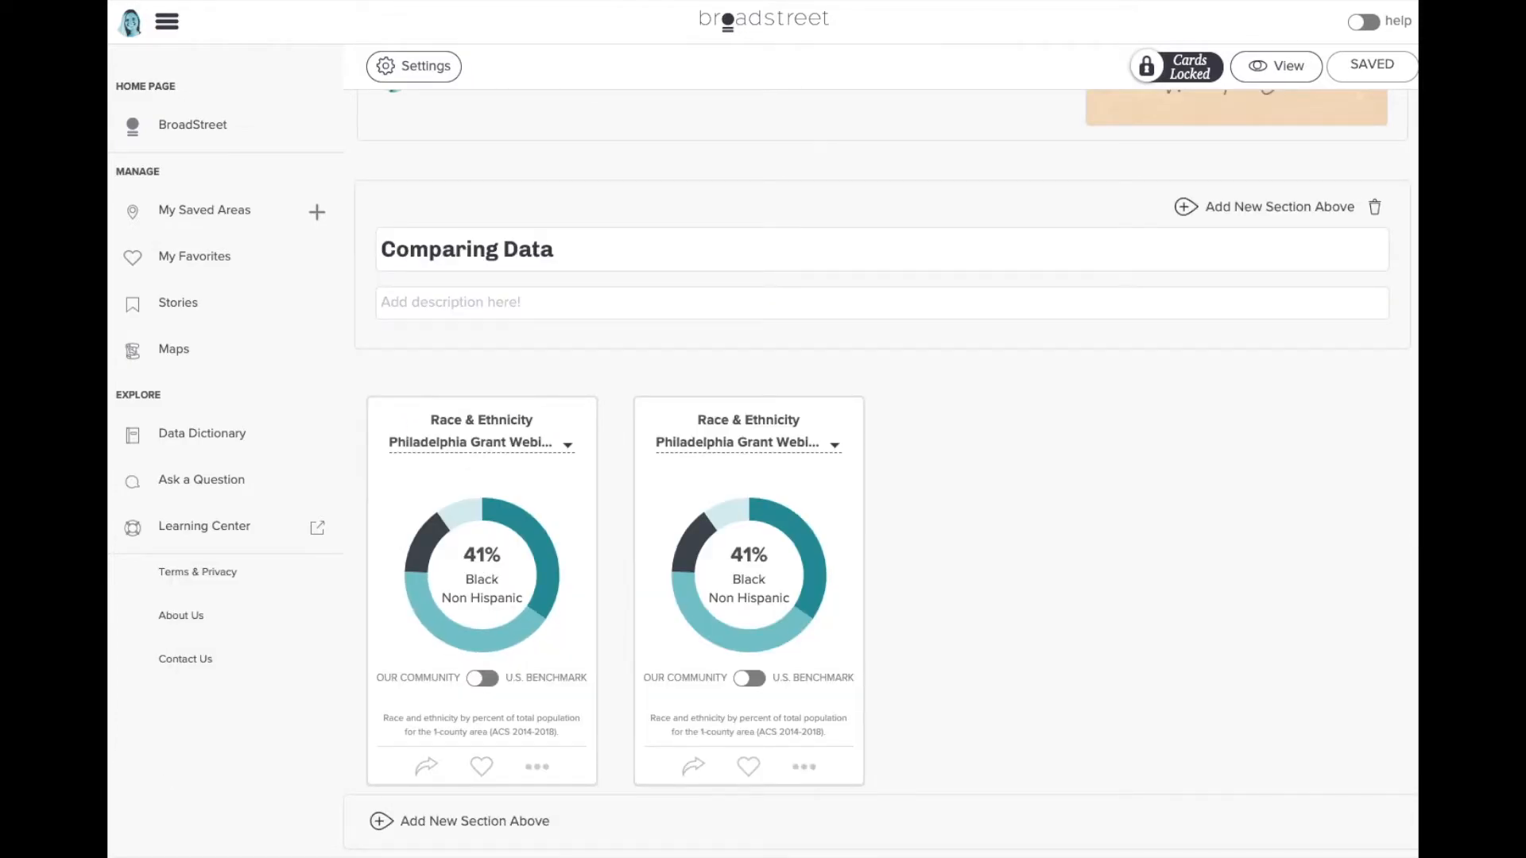
left_click(218, 222)
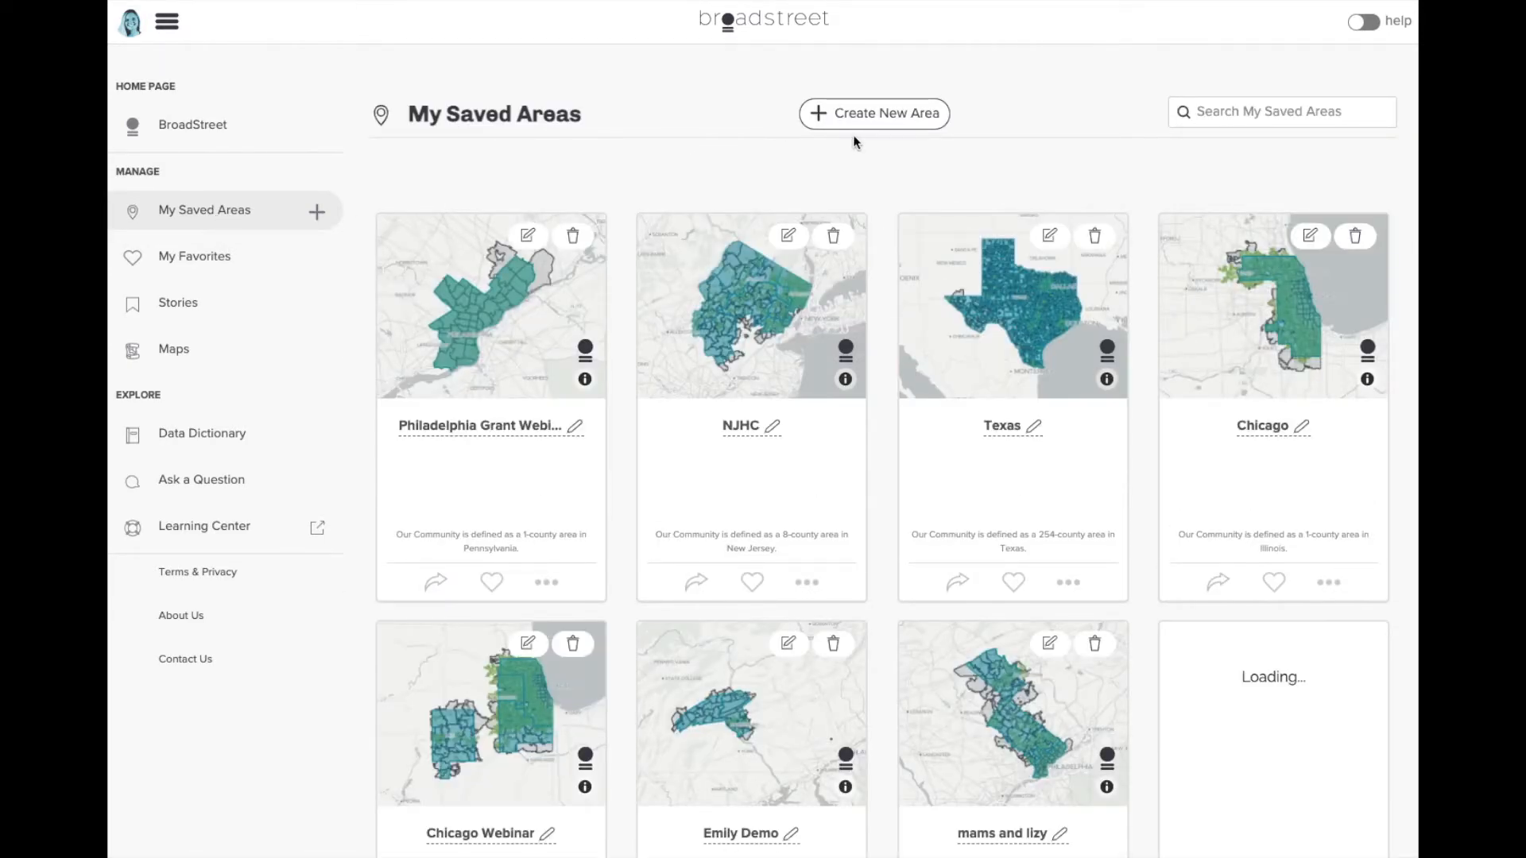
- Start a new County List area named 'South Eastern PA'
left_click(856, 123)
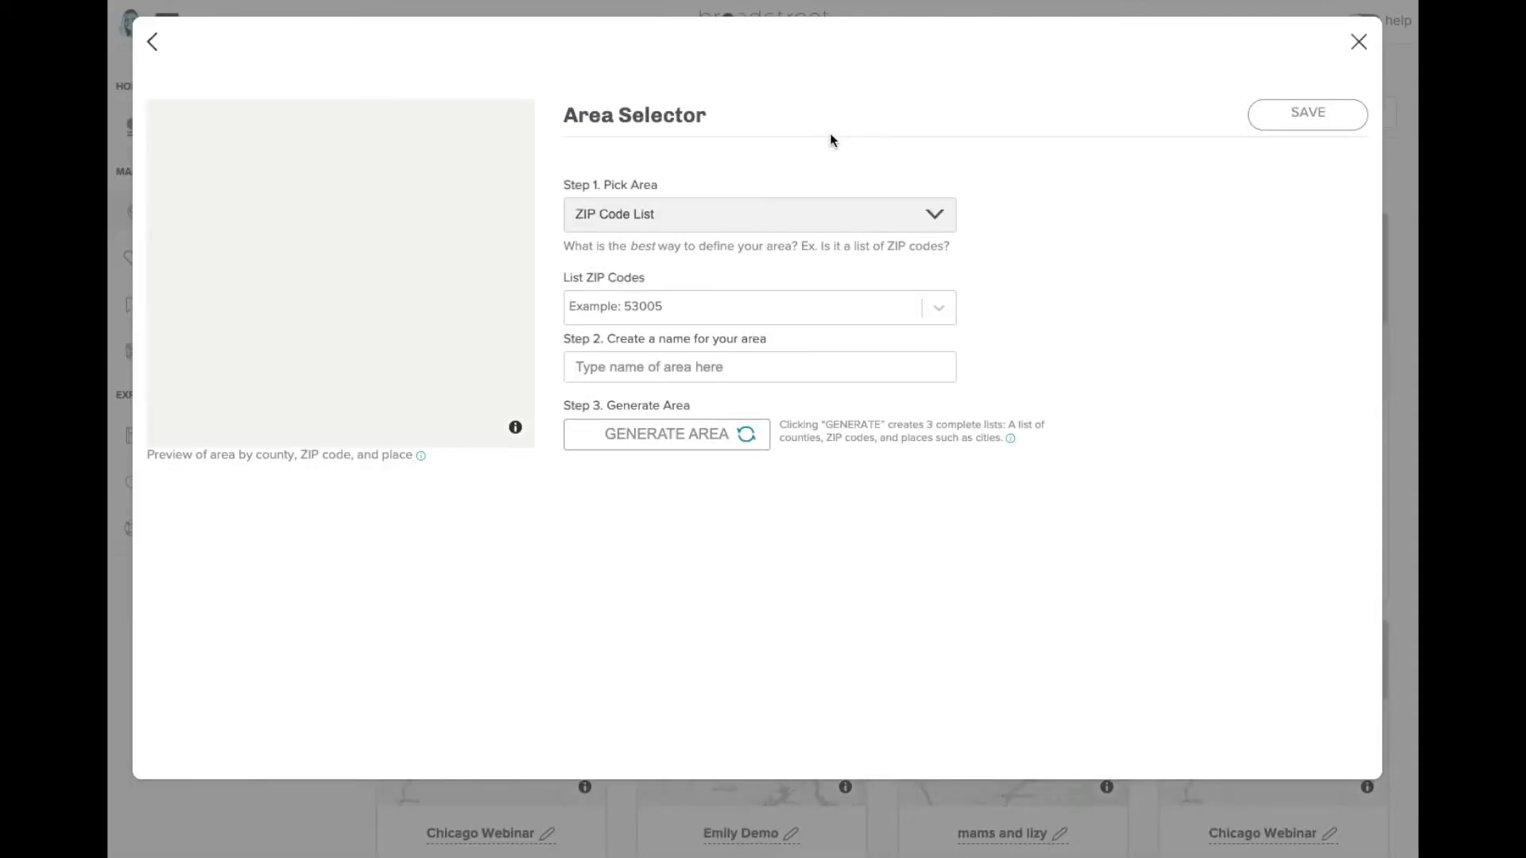
left_click(725, 208)
left_click(712, 231)
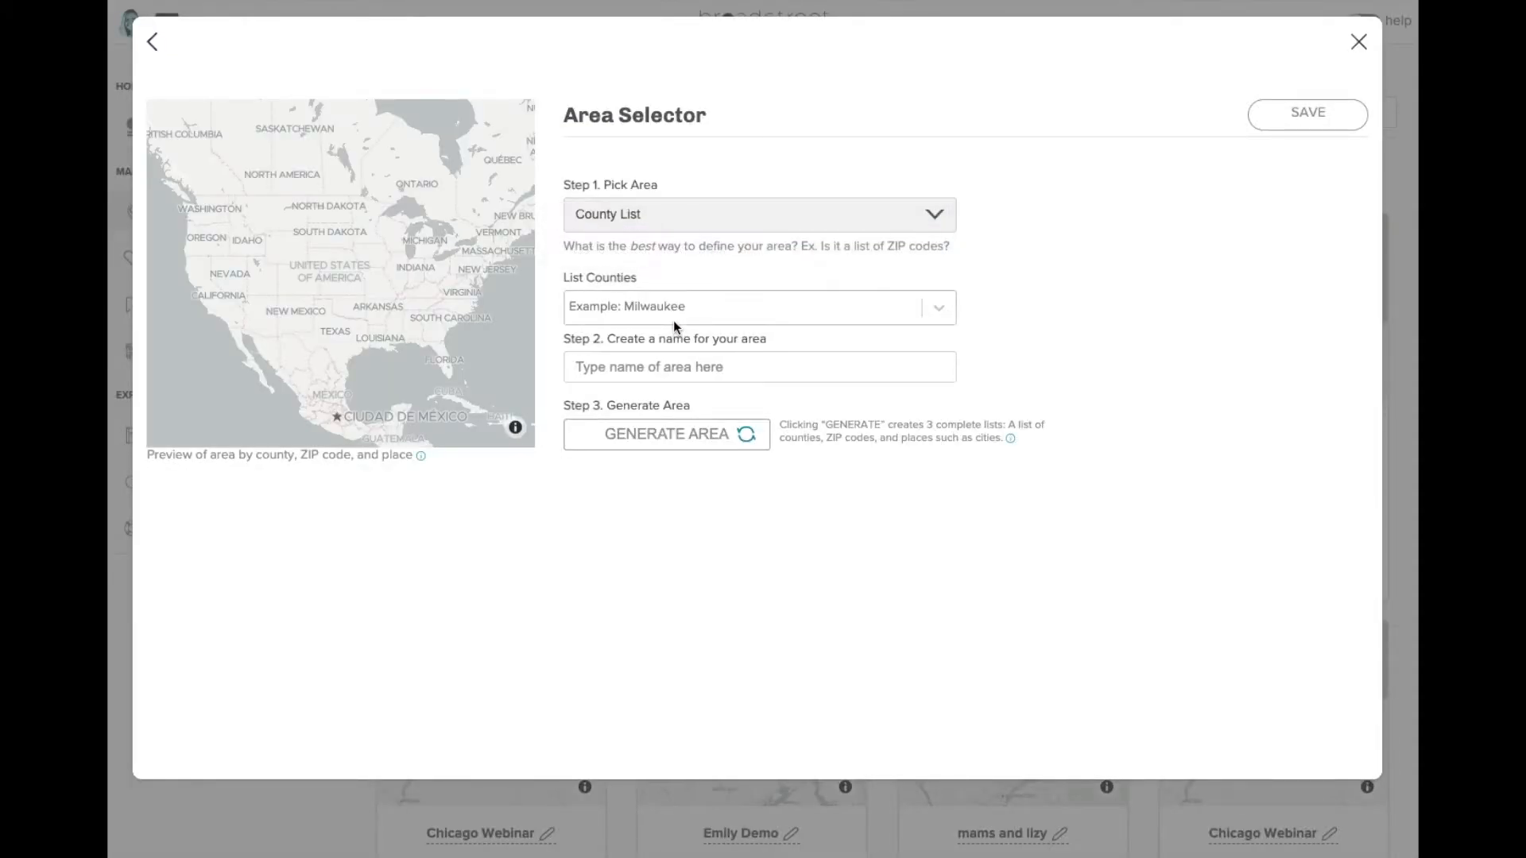
left_click(643, 367)
type("South Eastern PA")
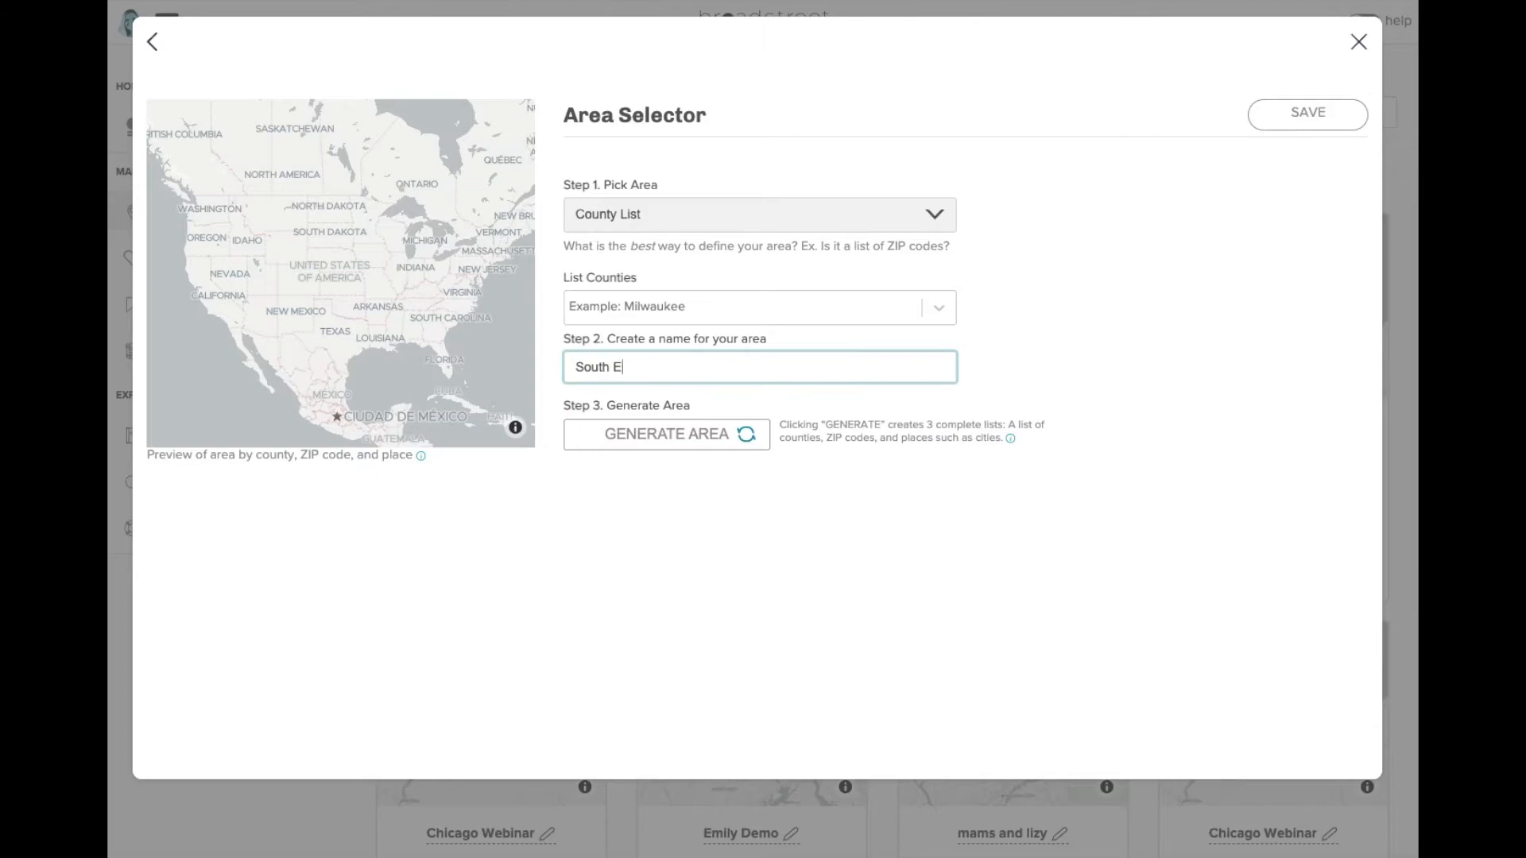
- Add Bucks PA, Montgomery PA and Delaware PA counties to the area
left_click(640, 308)
type("buck")
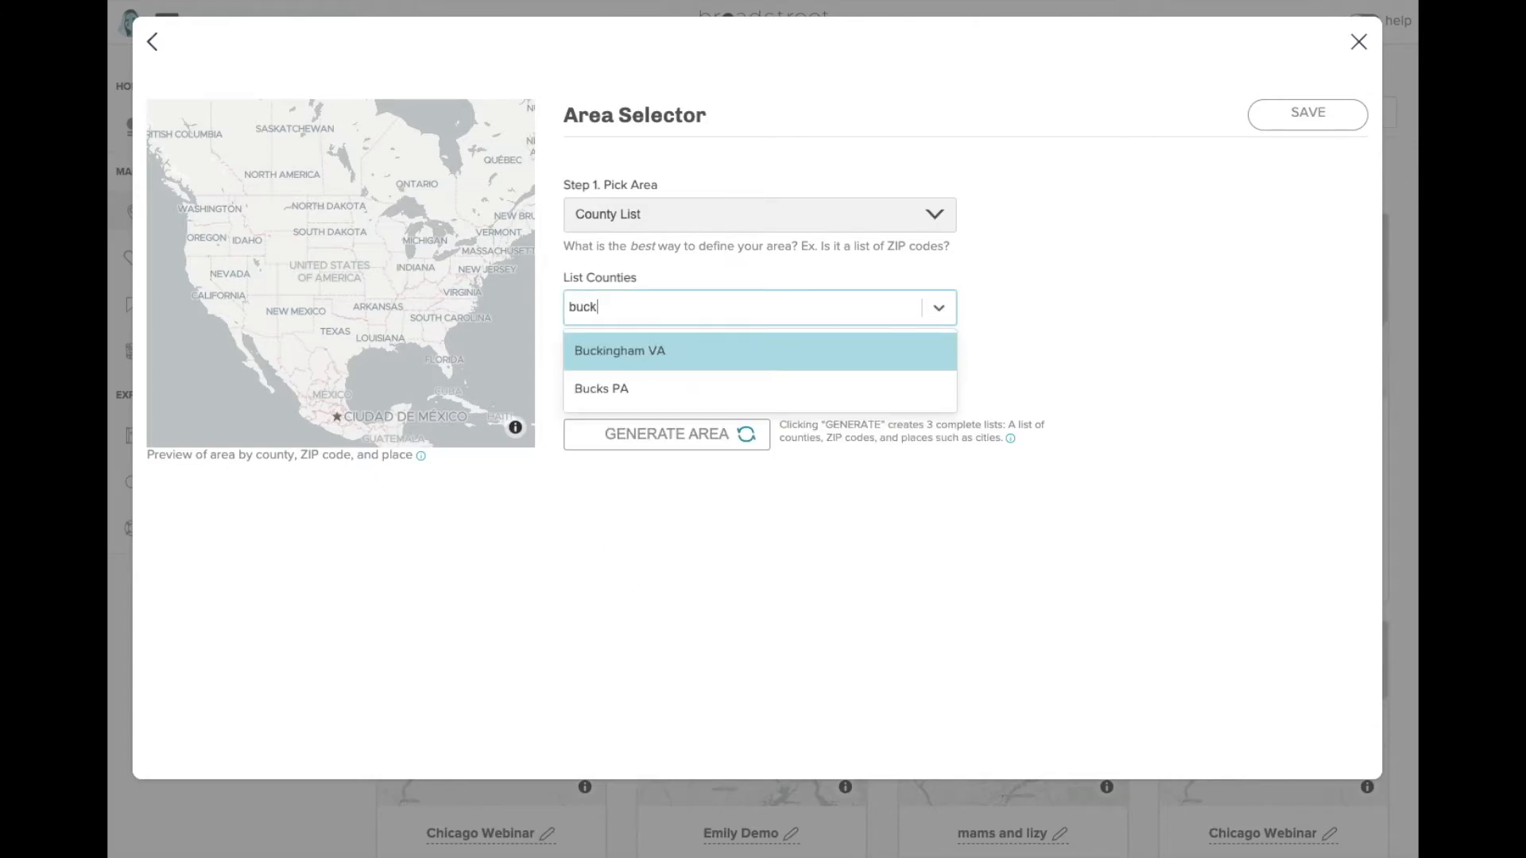
left_click(715, 388)
left_click(699, 307)
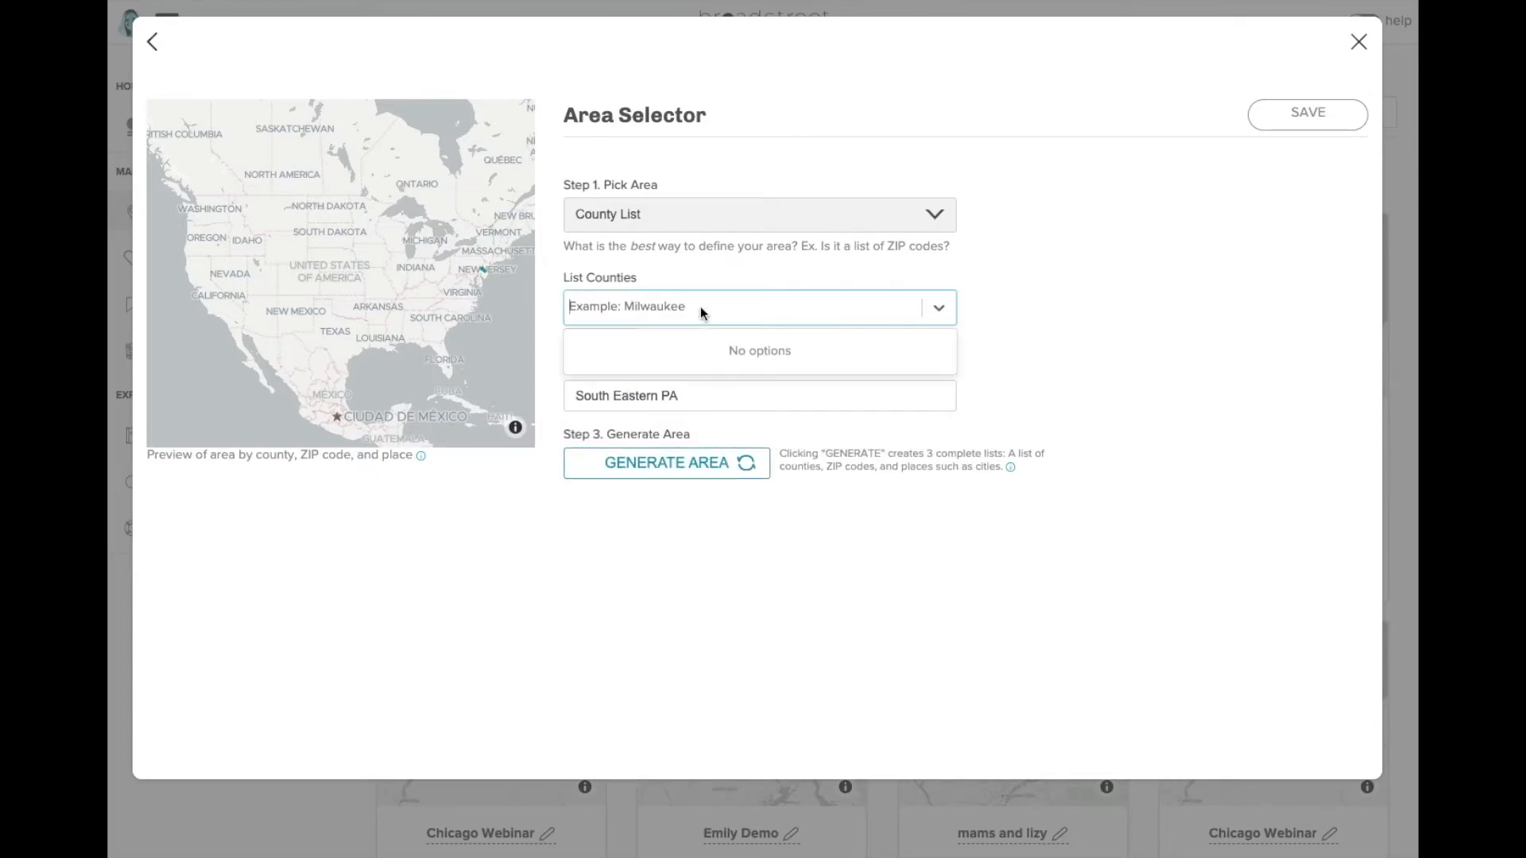
type("montgomery")
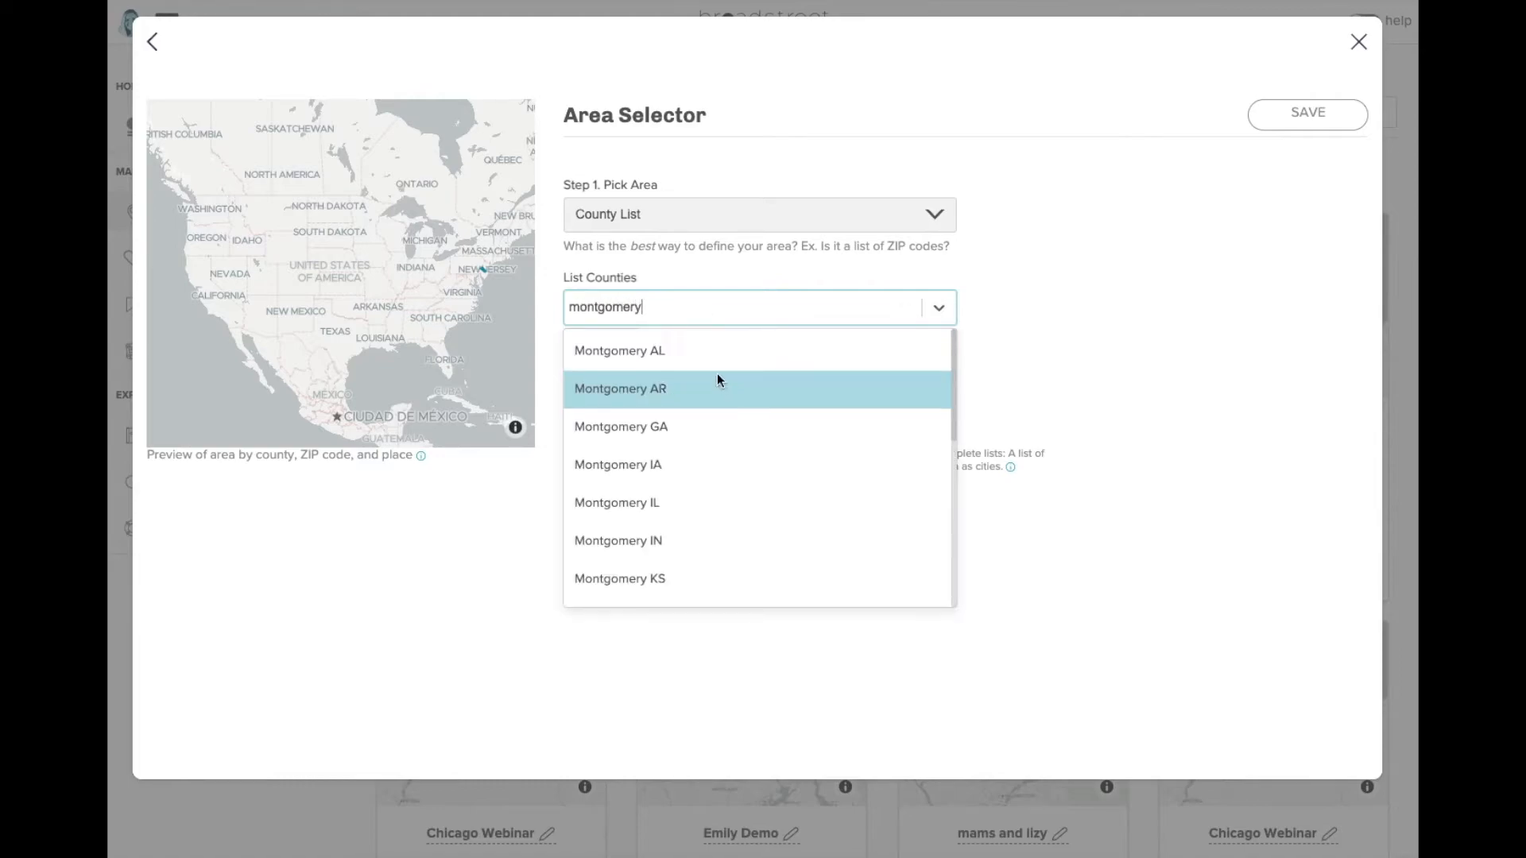
type(" pa")
left_click(695, 354)
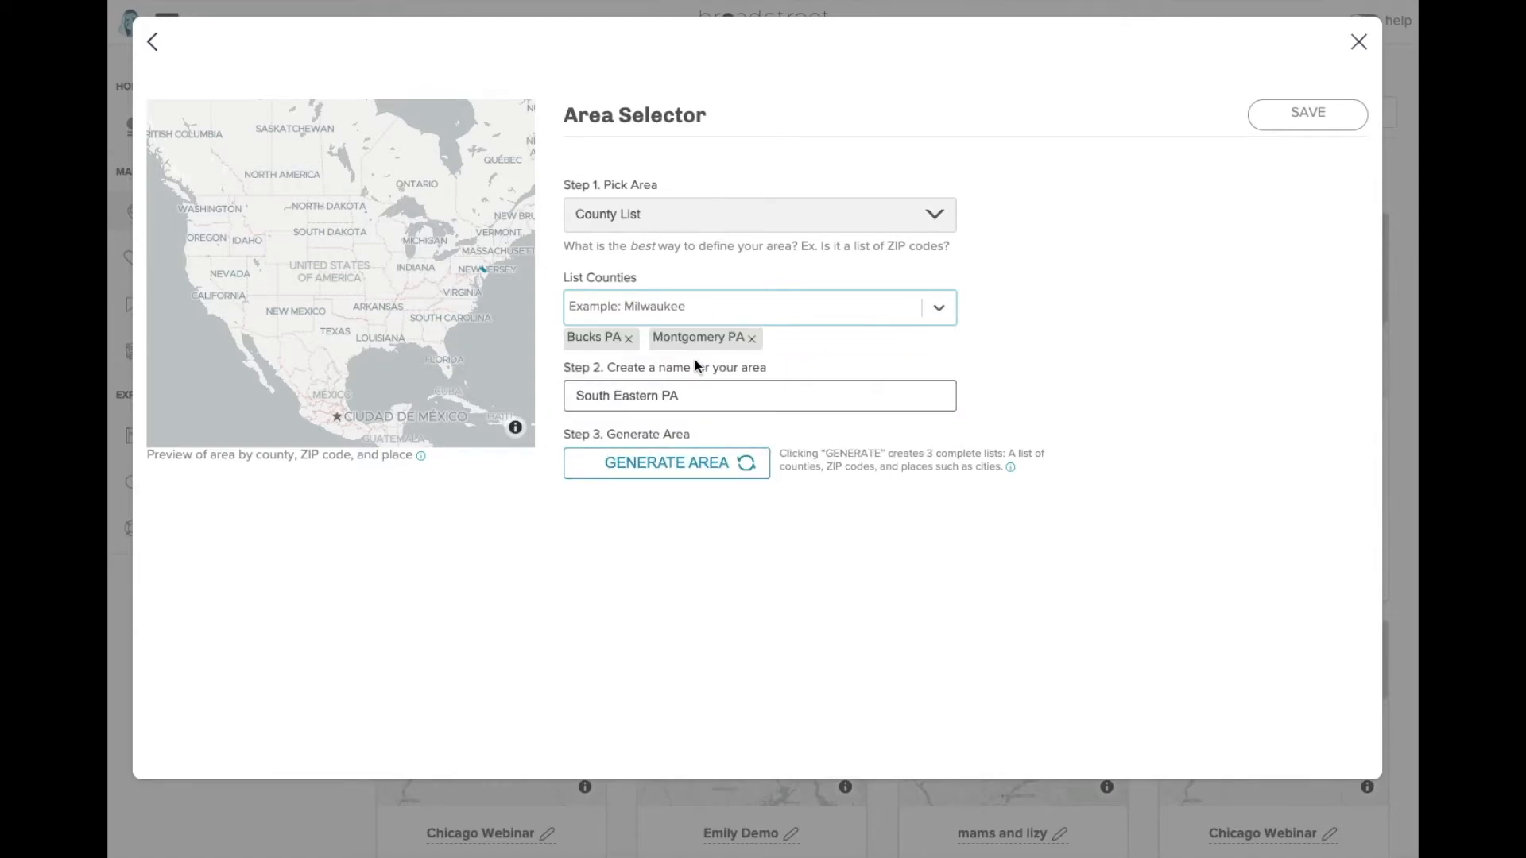
left_click(668, 303)
type("delaware")
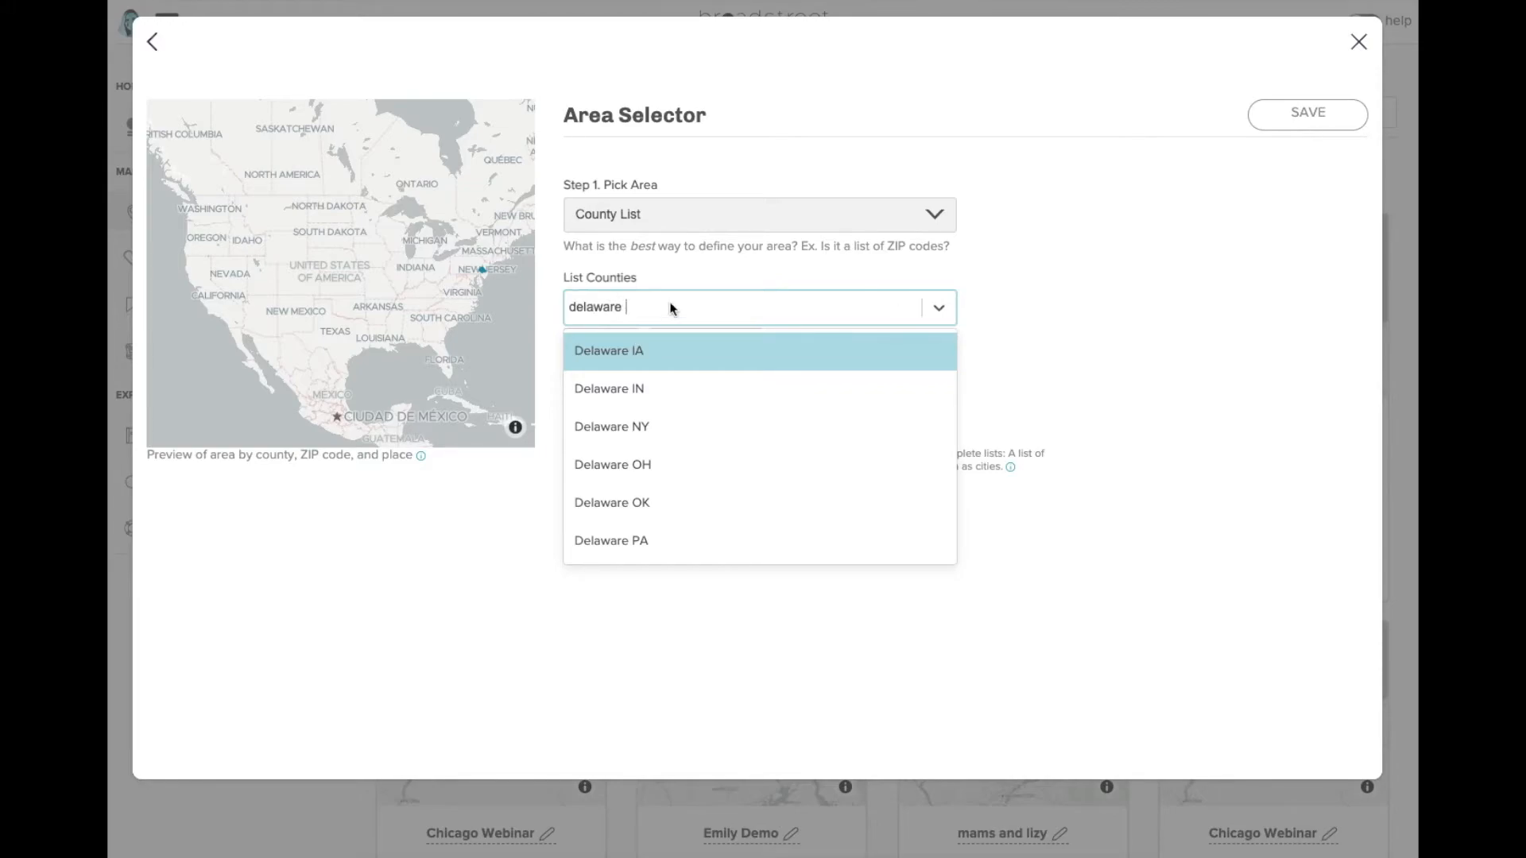
left_click(641, 544)
- Generate the area map, save South Eastern PA, and close the dialog
left_click(689, 477)
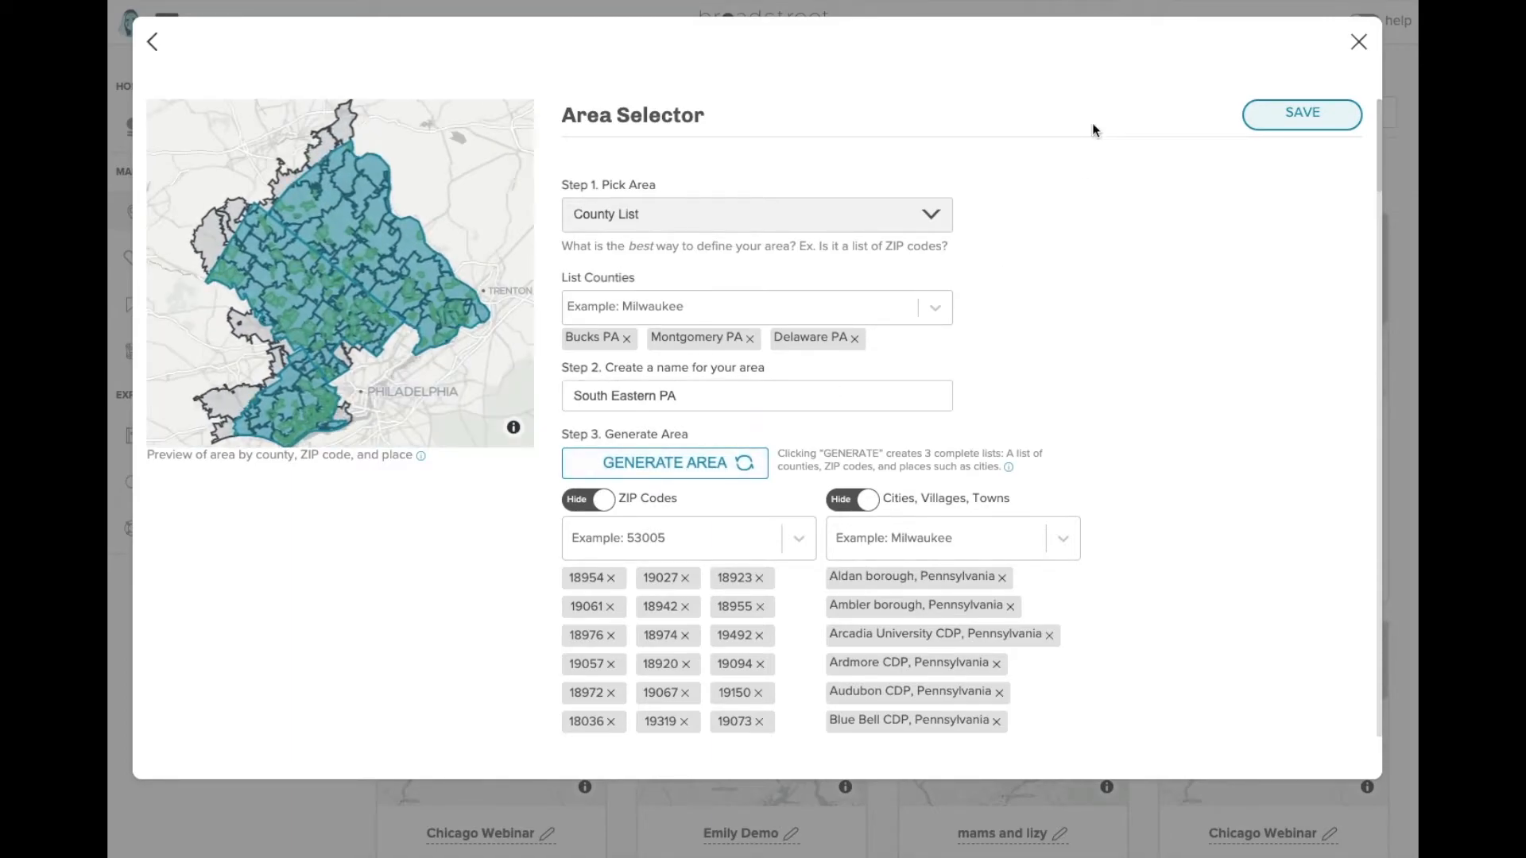
left_click(1277, 121)
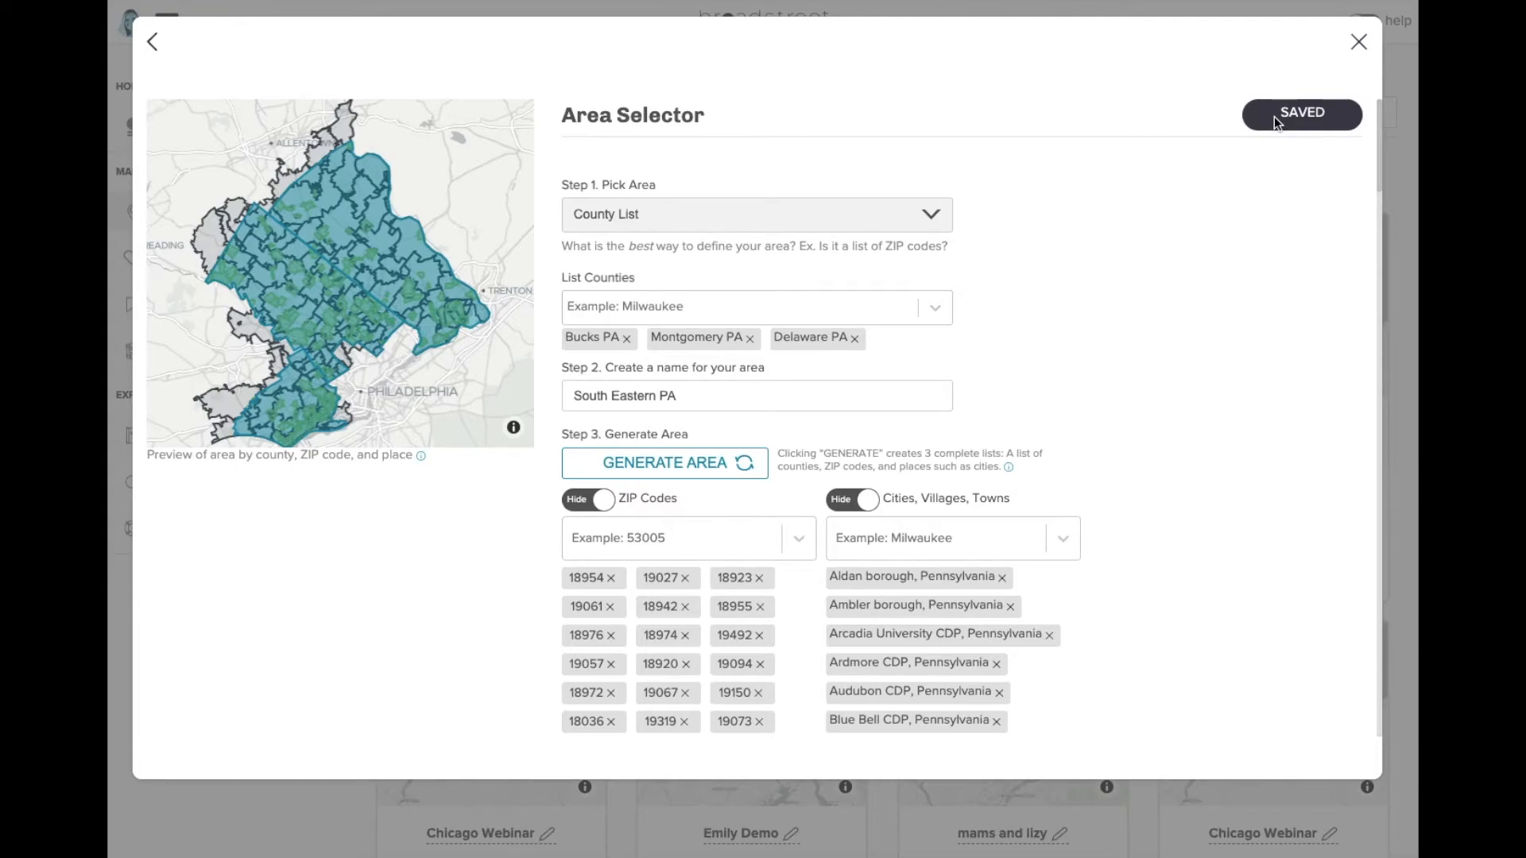
left_click(1358, 44)
- Switch the second Race & Ethnicity card to South Eastern PA, showing 76% White Non Hispanic
left_click(529, 303)
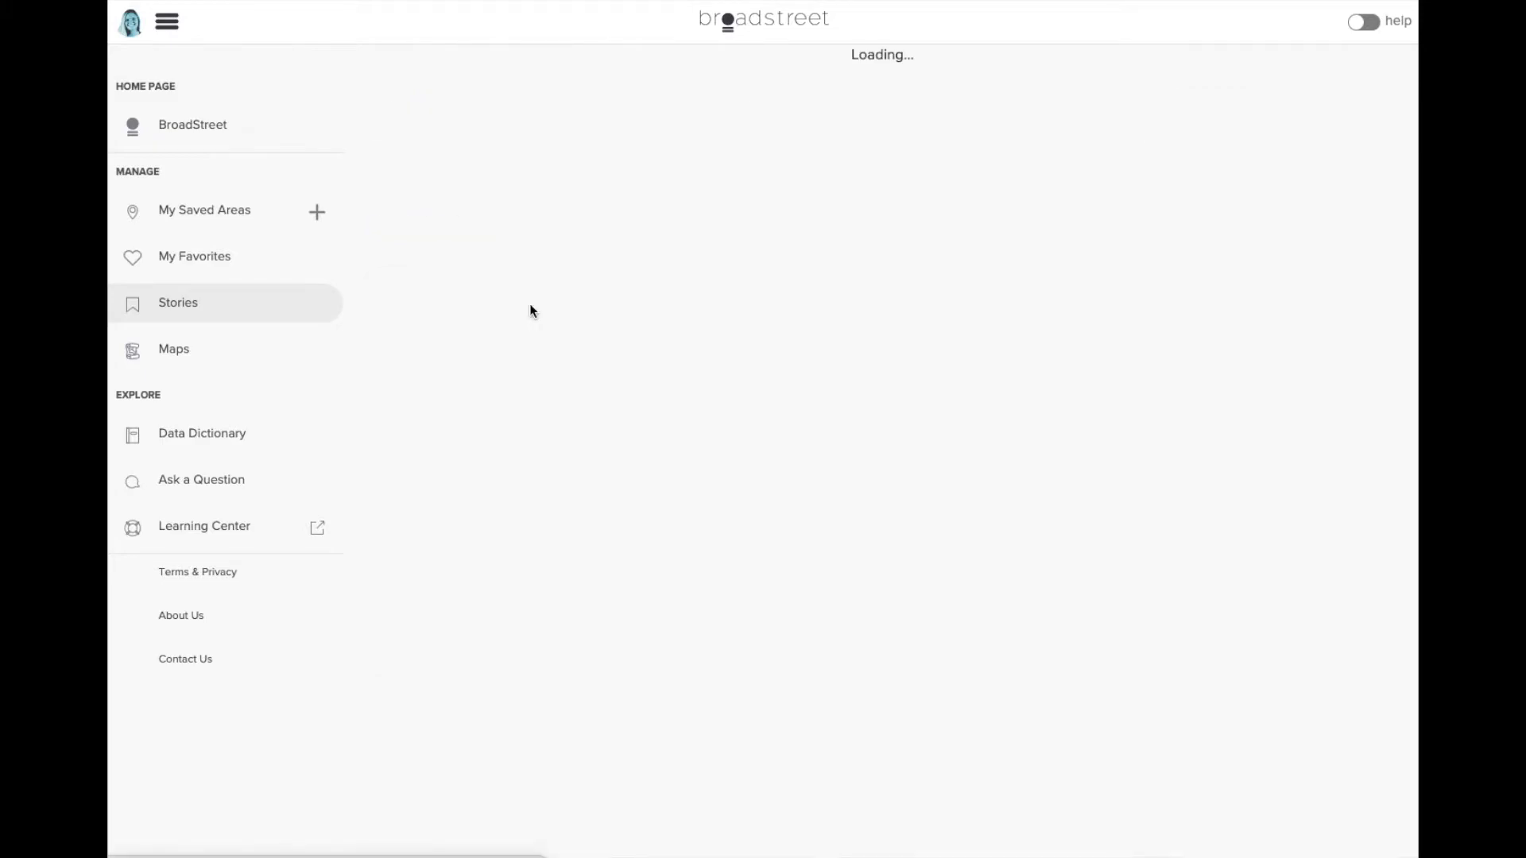
scroll(374, 450, "down", 3)
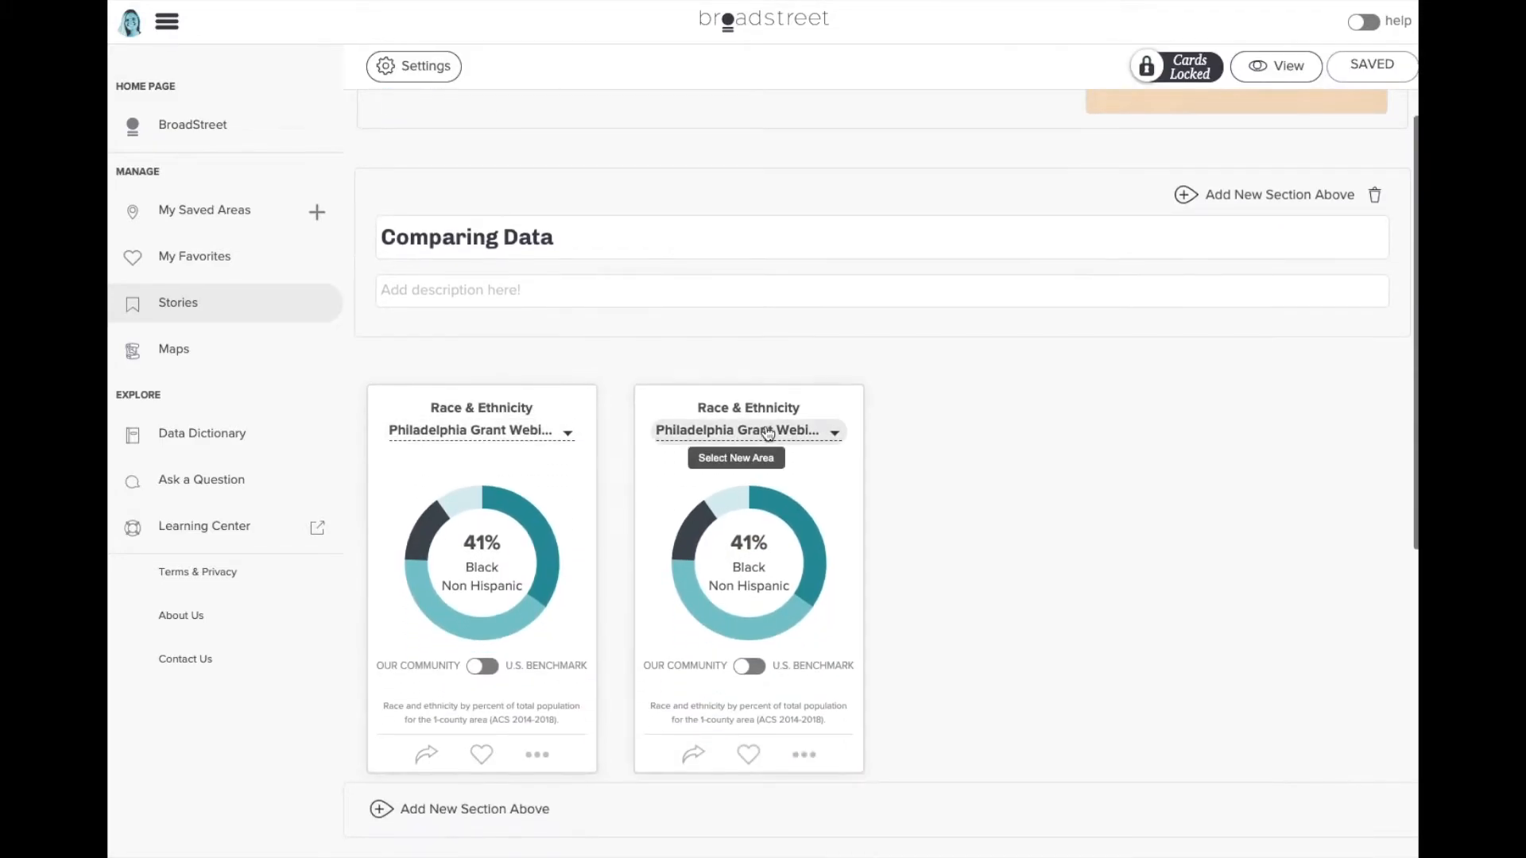
left_click(761, 430)
scroll(763, 431, "down", 6)
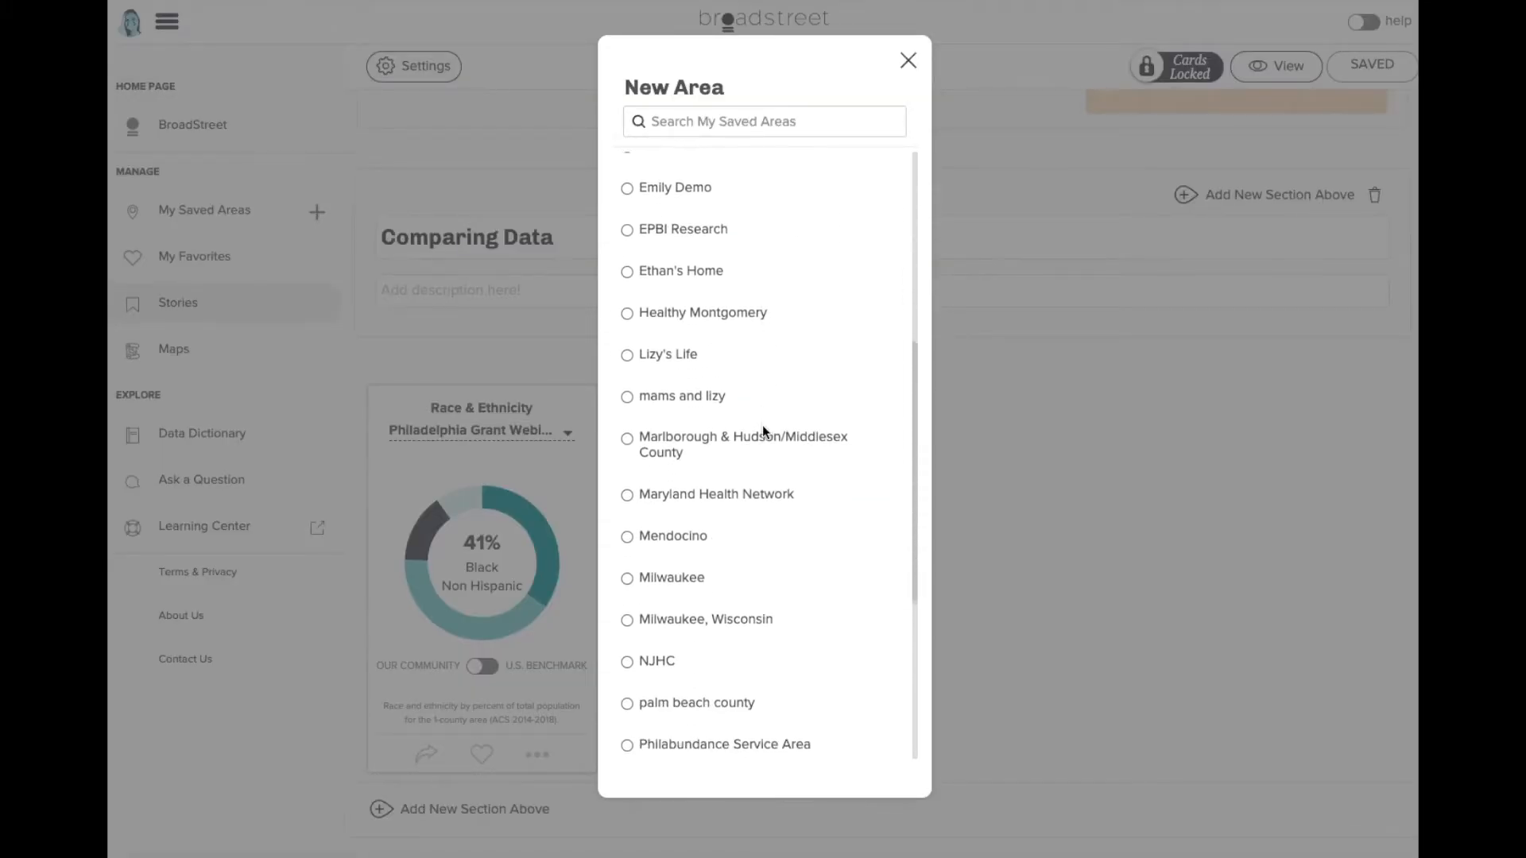
left_click(731, 602)
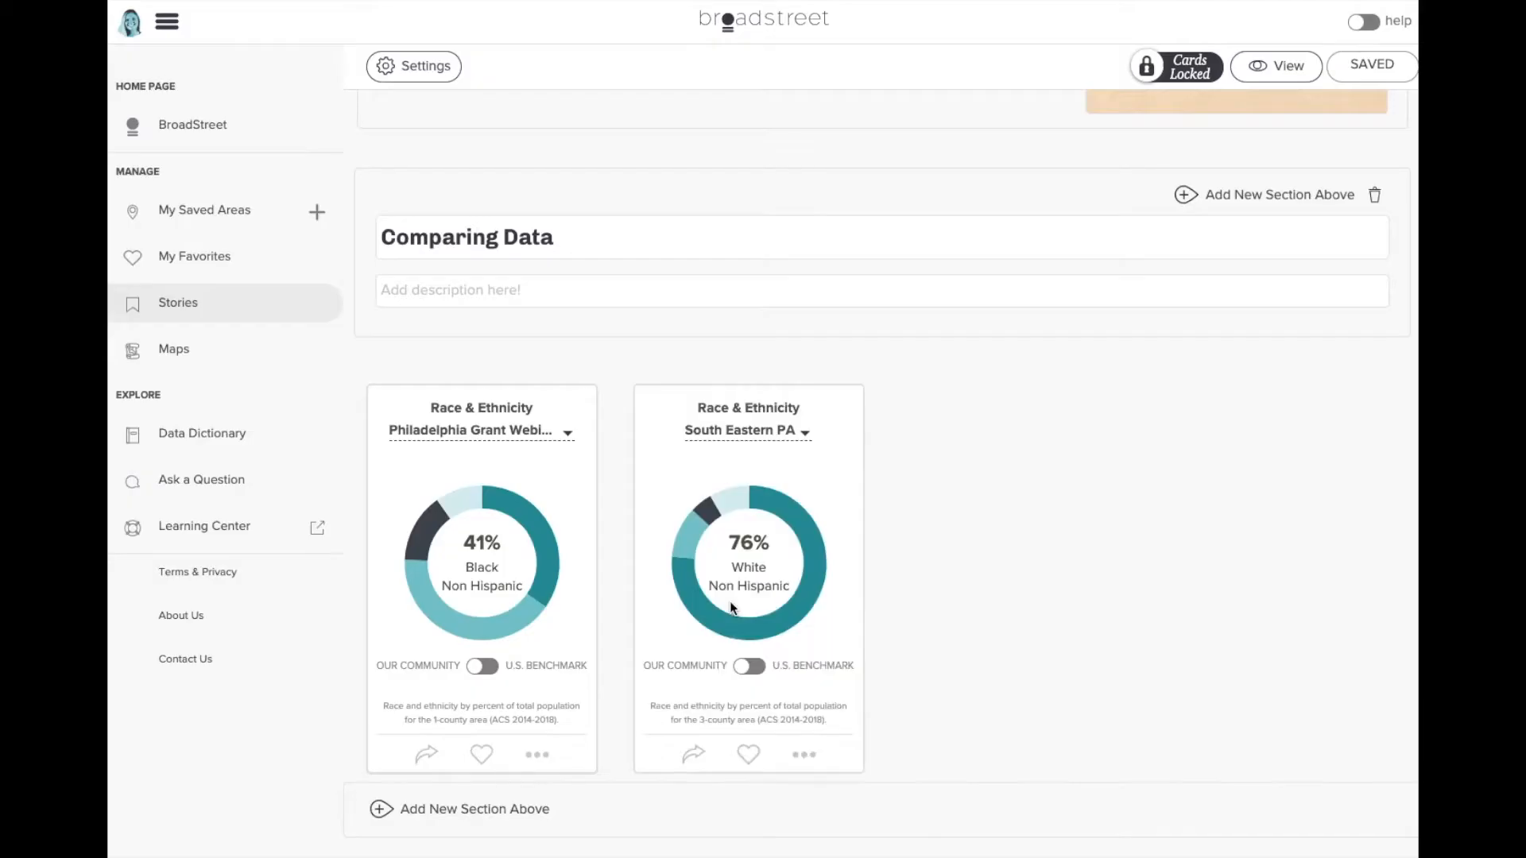
scroll(992, 604, "down", 1)
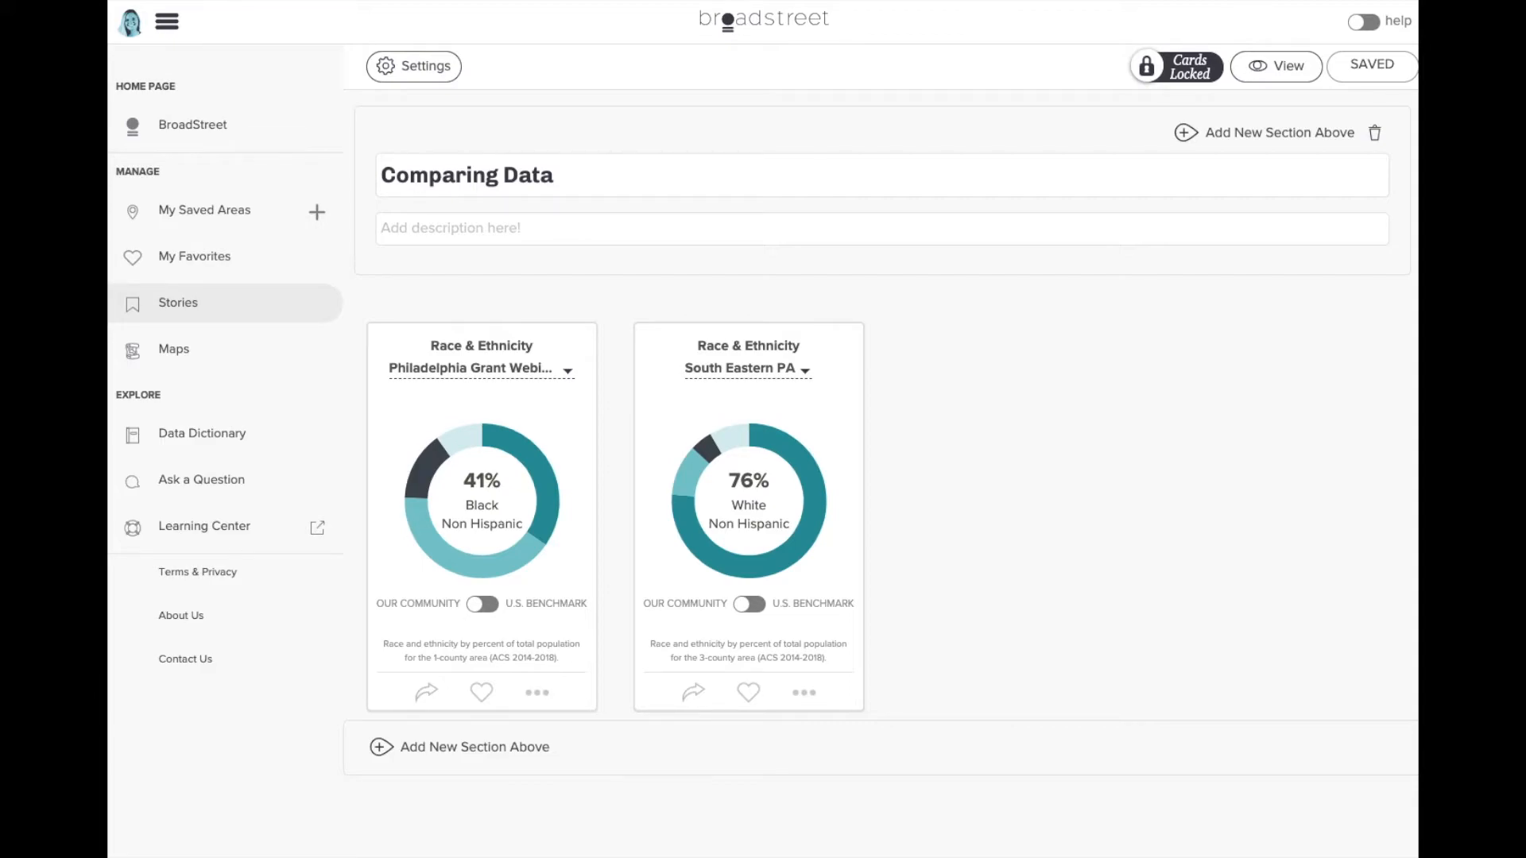
scroll(1160, 239, "up", 1)
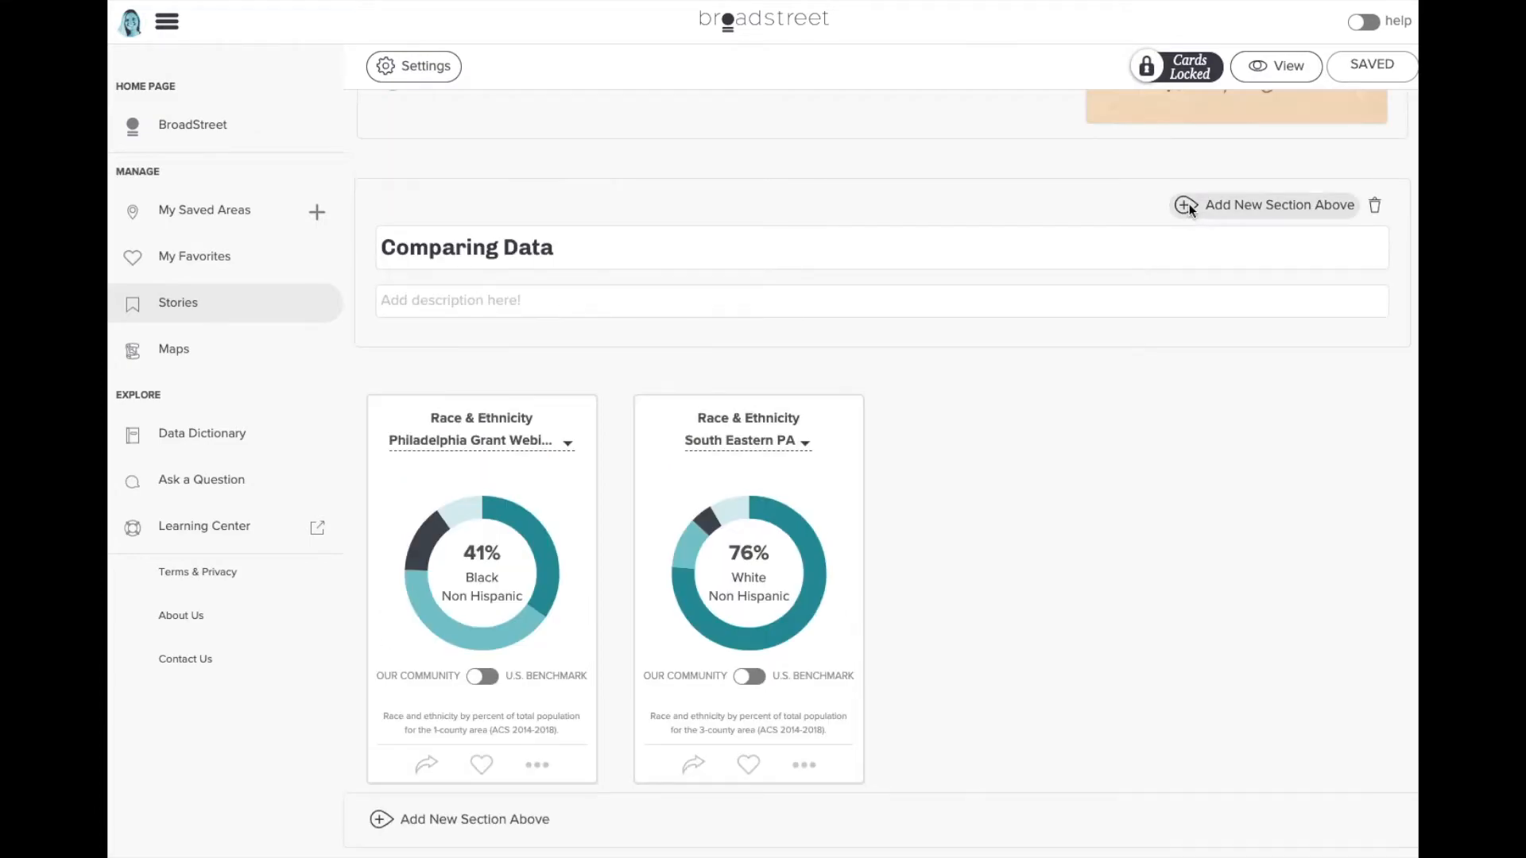
- Add a new section titled 'Comparing Income' and save the story
left_click(1187, 205)
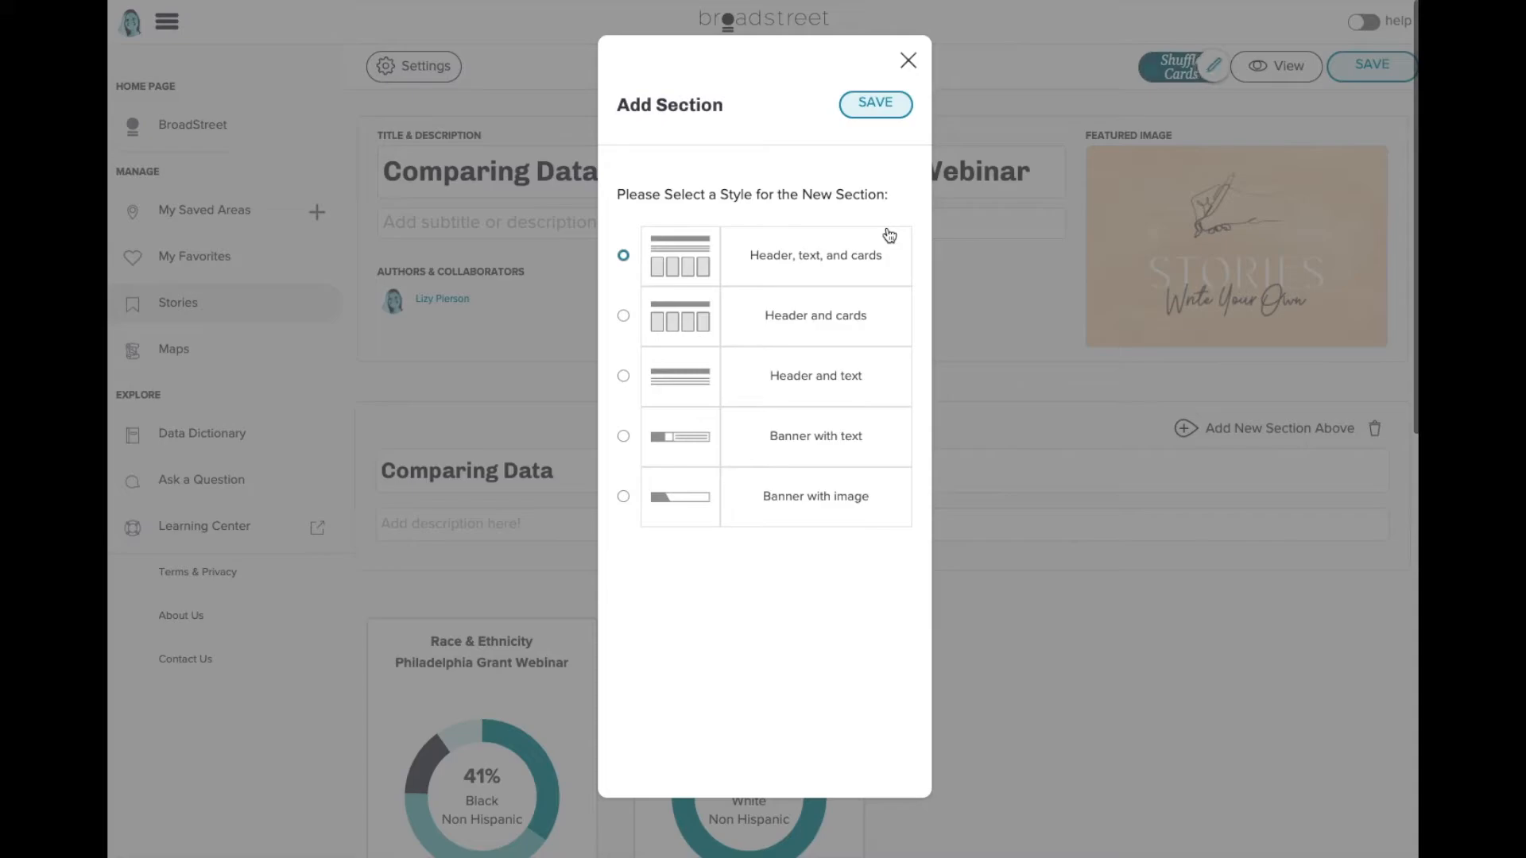
left_click(875, 103)
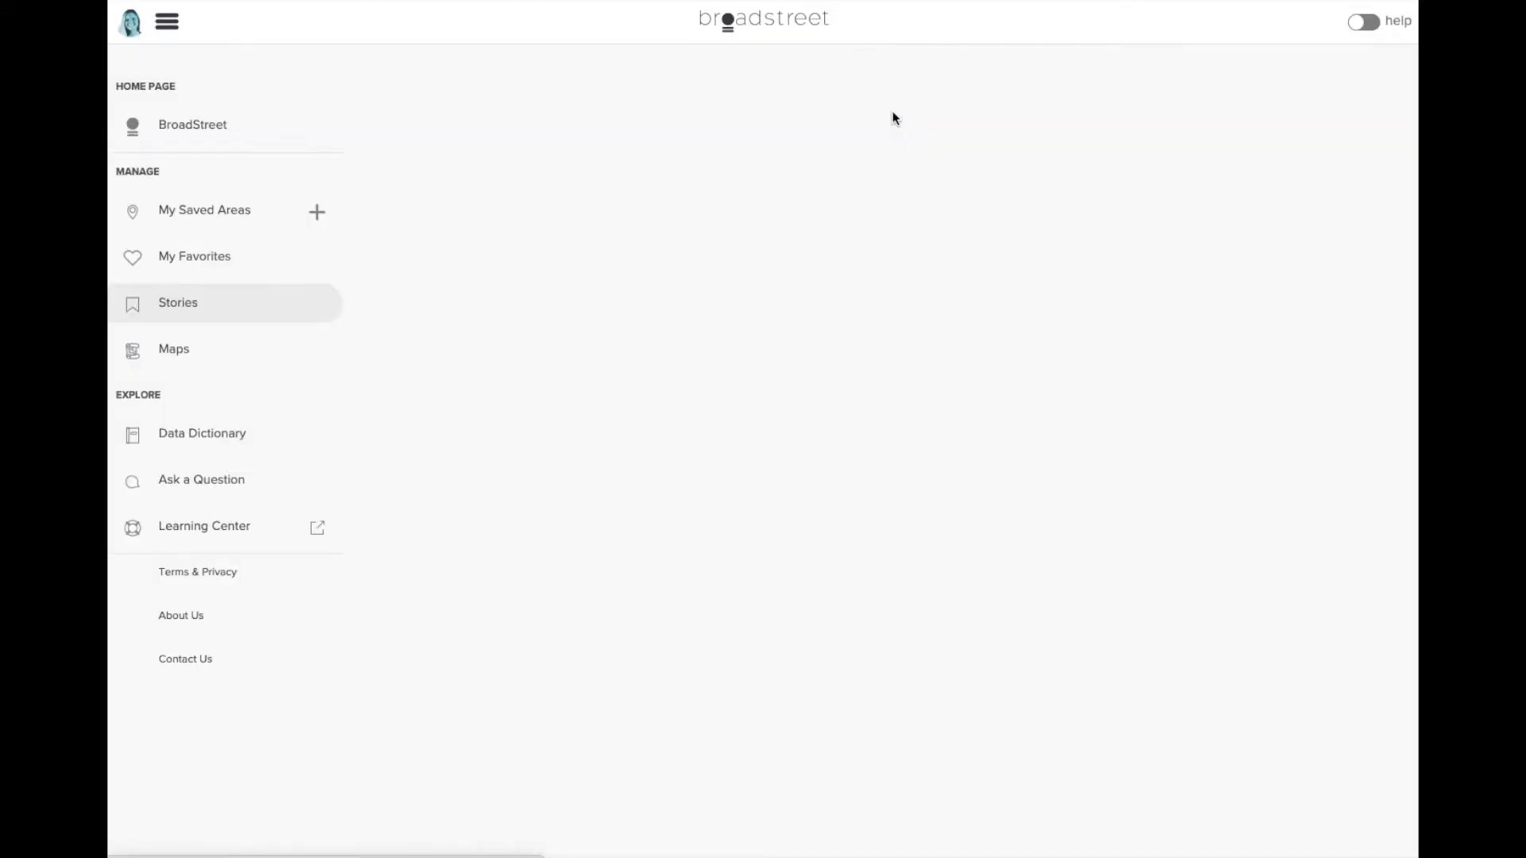
type("Comparing Income")
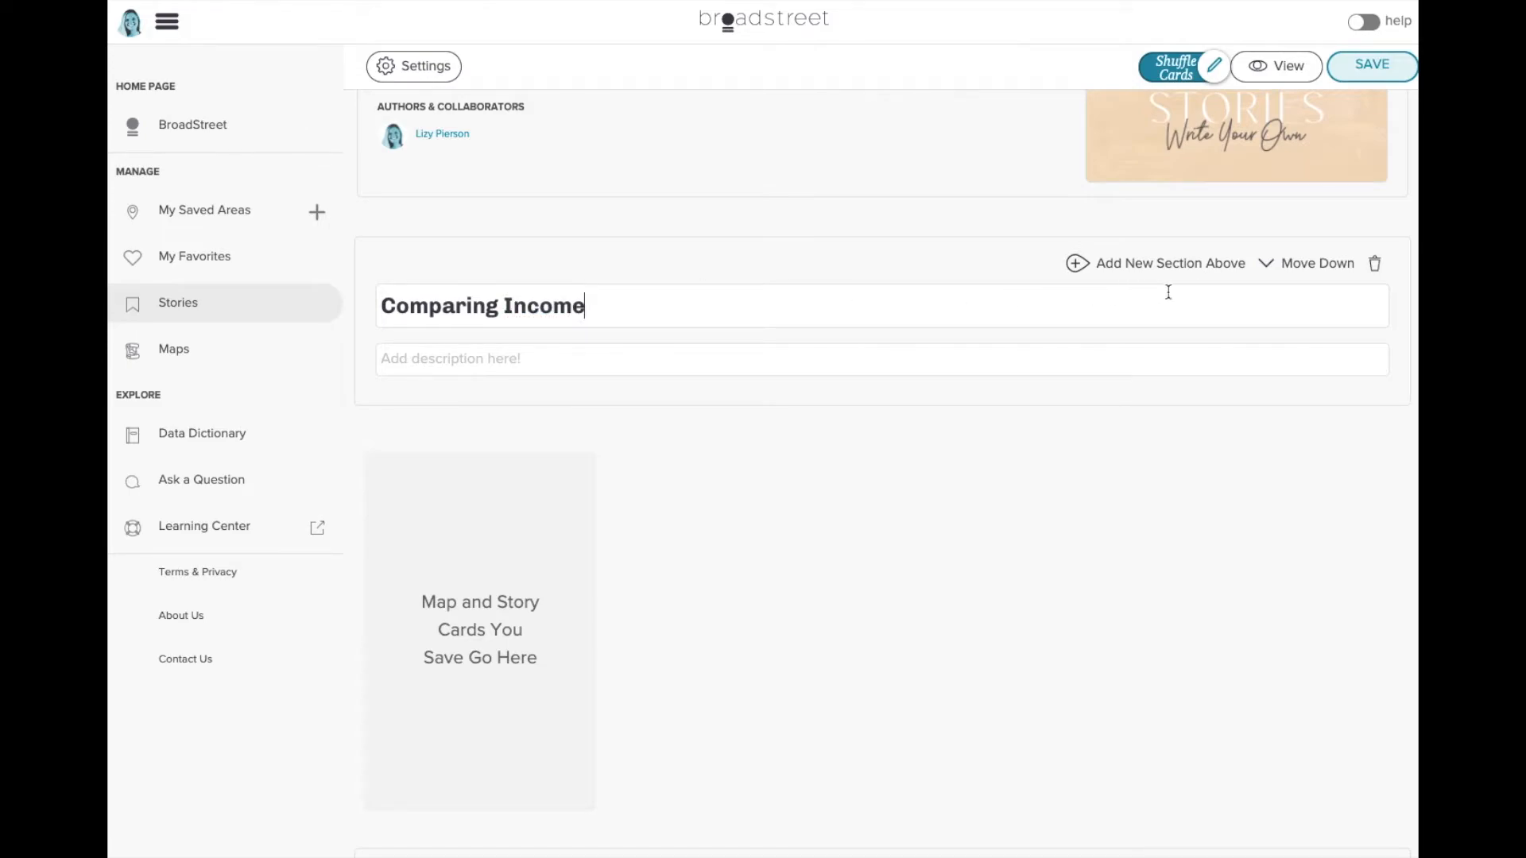
left_click(1371, 64)
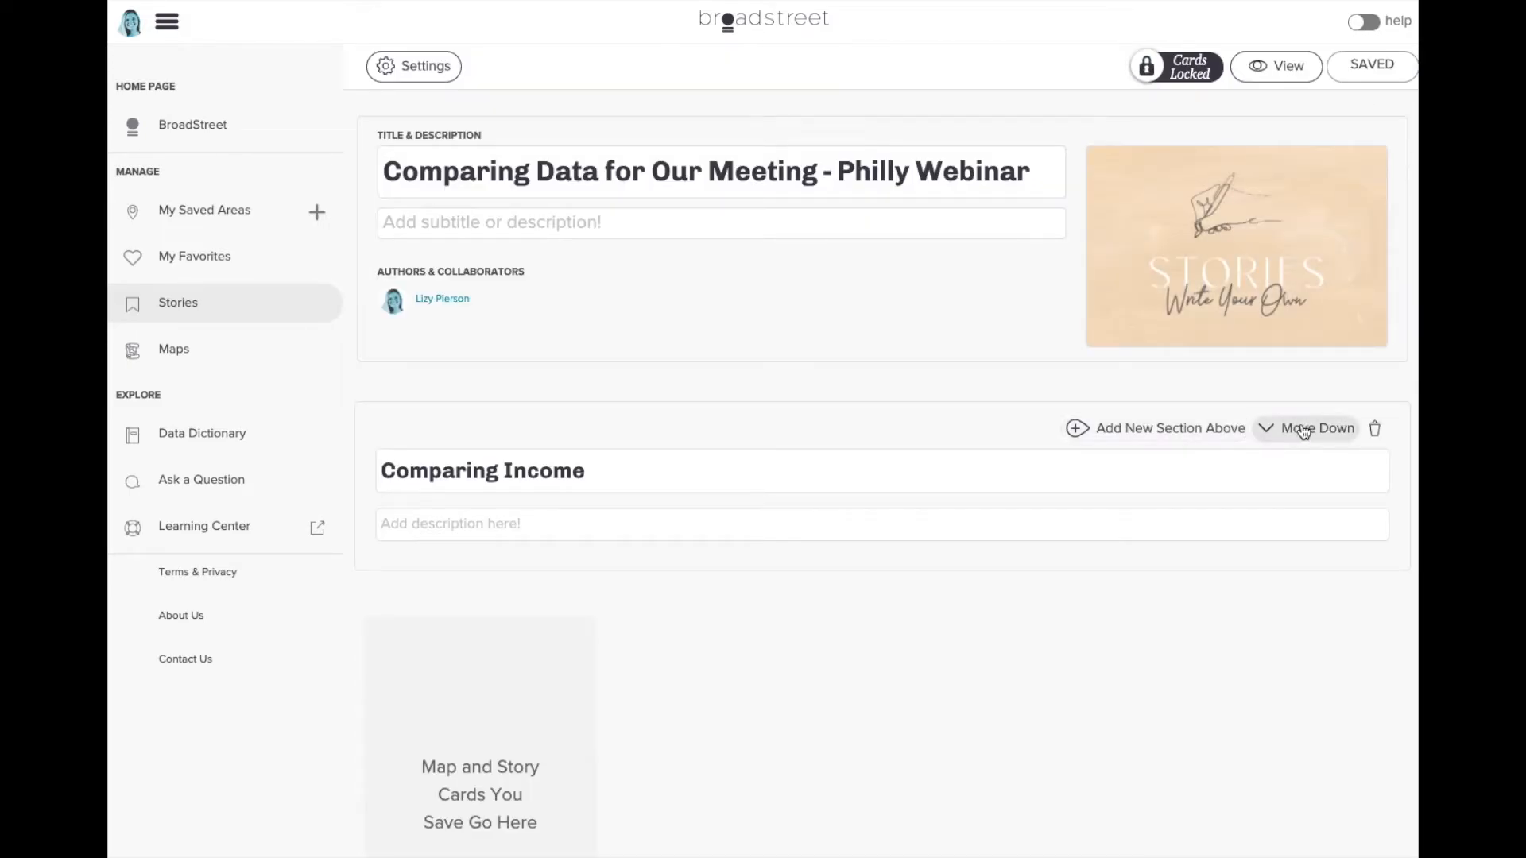
- Move Comparing Income below Comparing Data, then go to the Stories list
left_click(1303, 429)
scroll(861, 485, "down", 10)
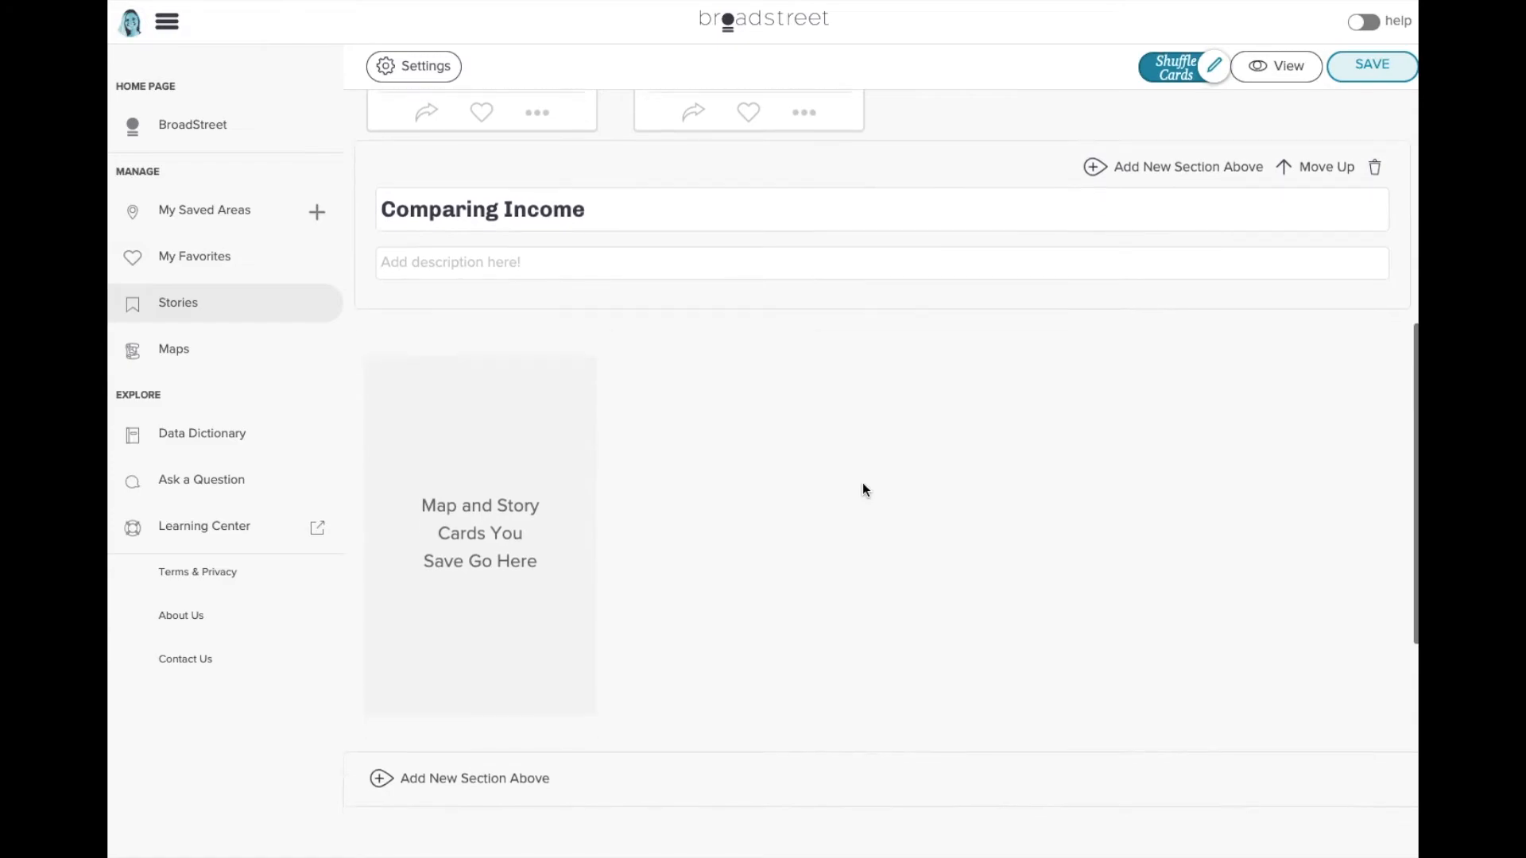
scroll(863, 485, "down", 1)
left_click(195, 314)
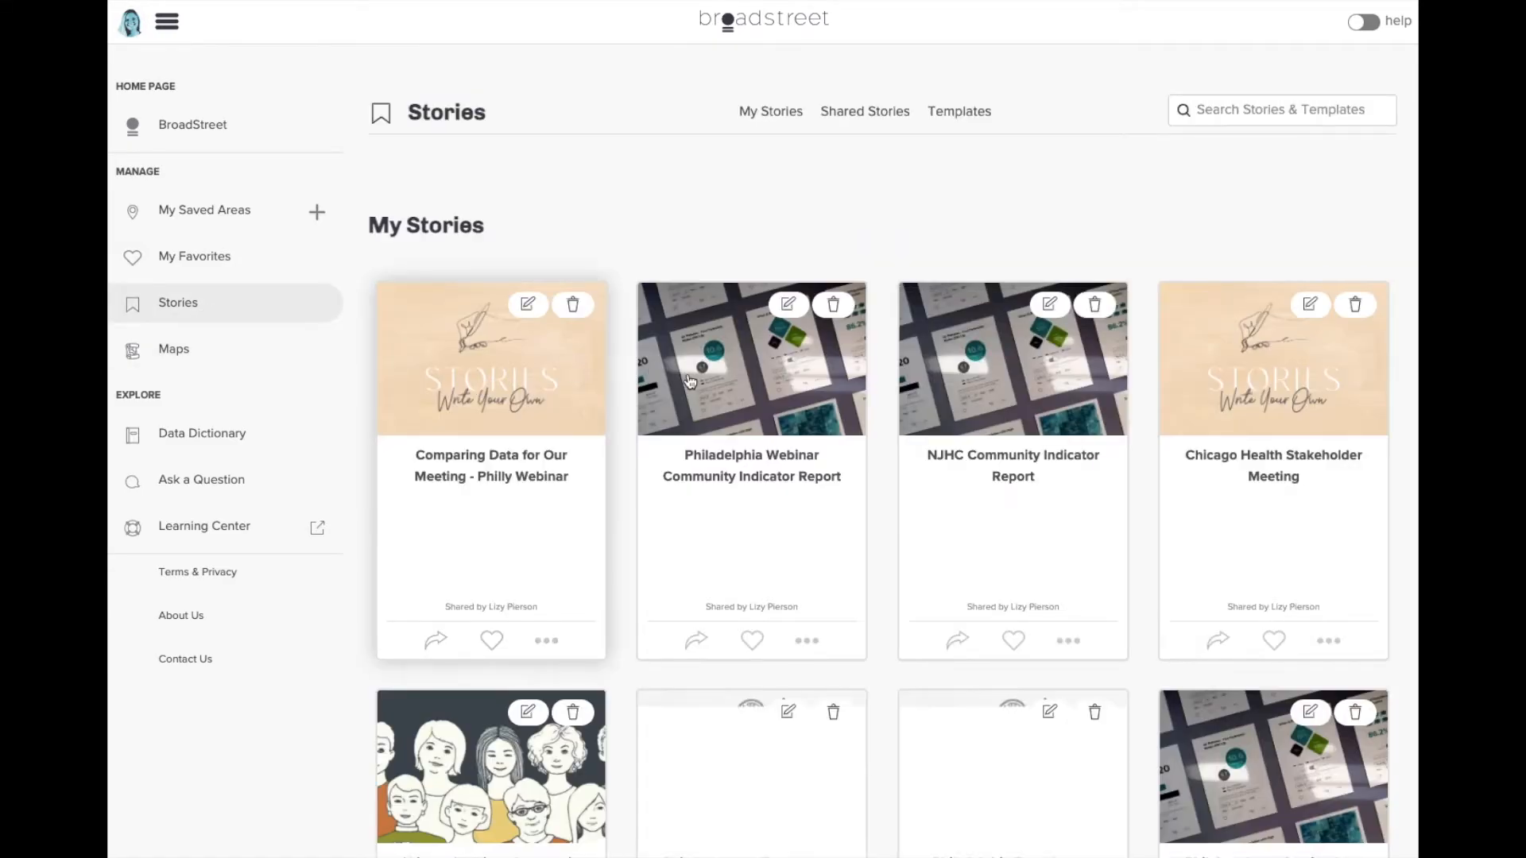
- From the Philadelphia Webinar report, save the Median Family Income card into Comparing Income
left_click(703, 359)
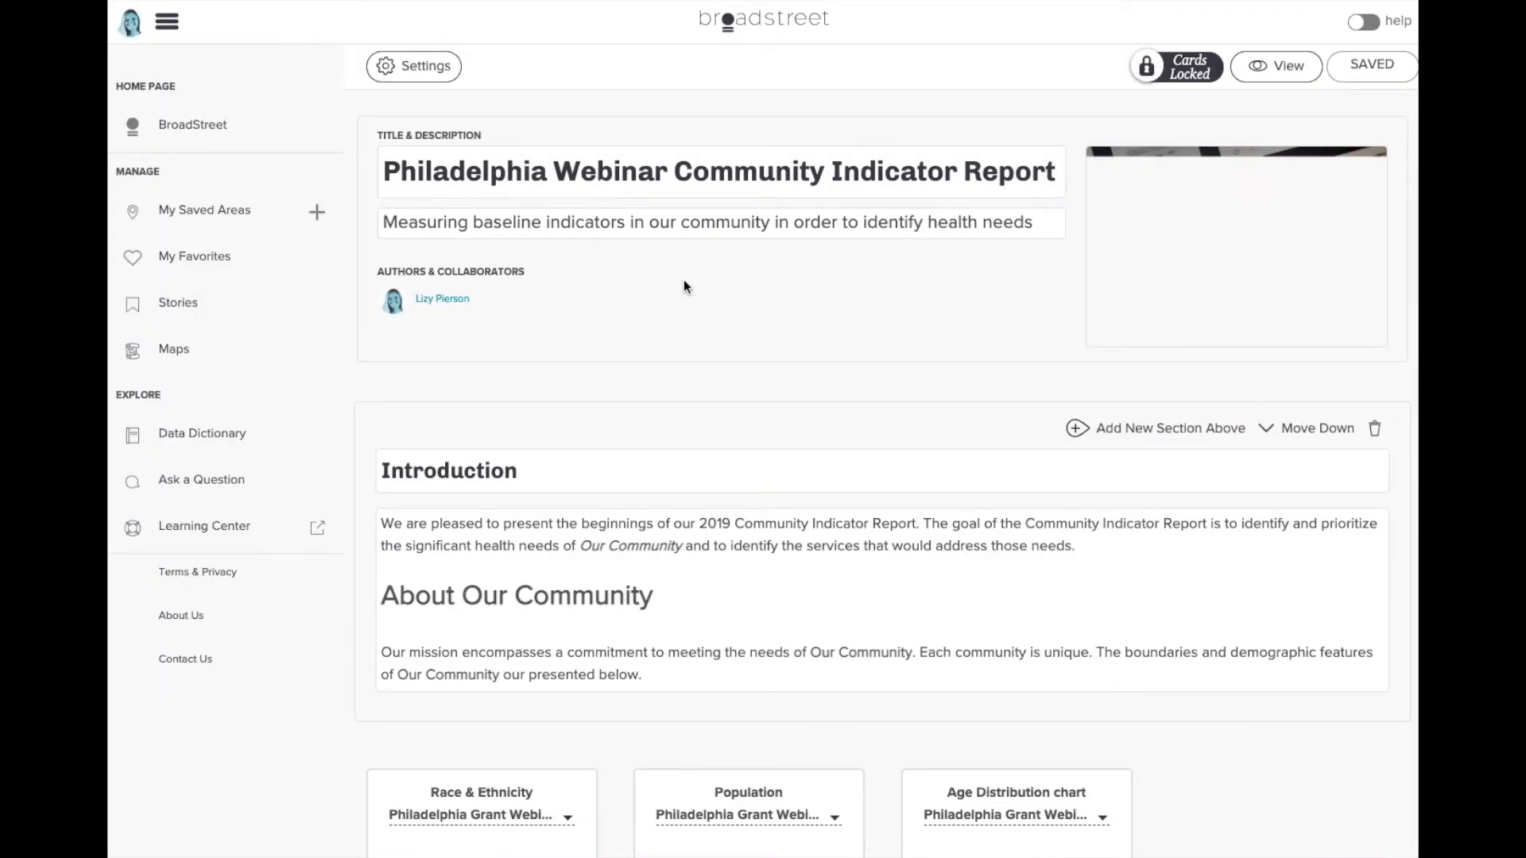
scroll(684, 283, "down", 15)
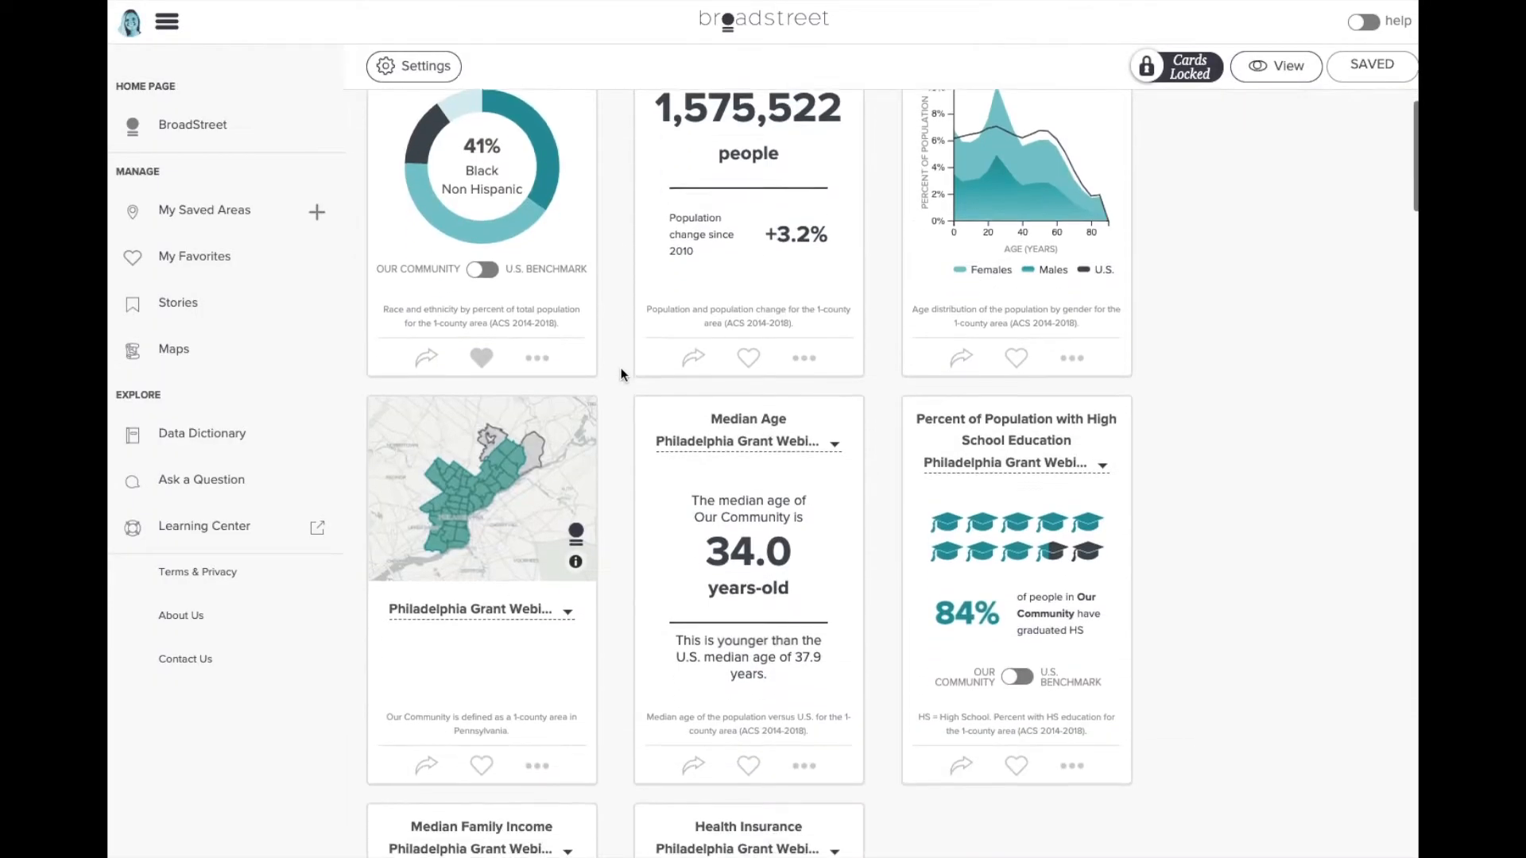
scroll(620, 374, "down", 8)
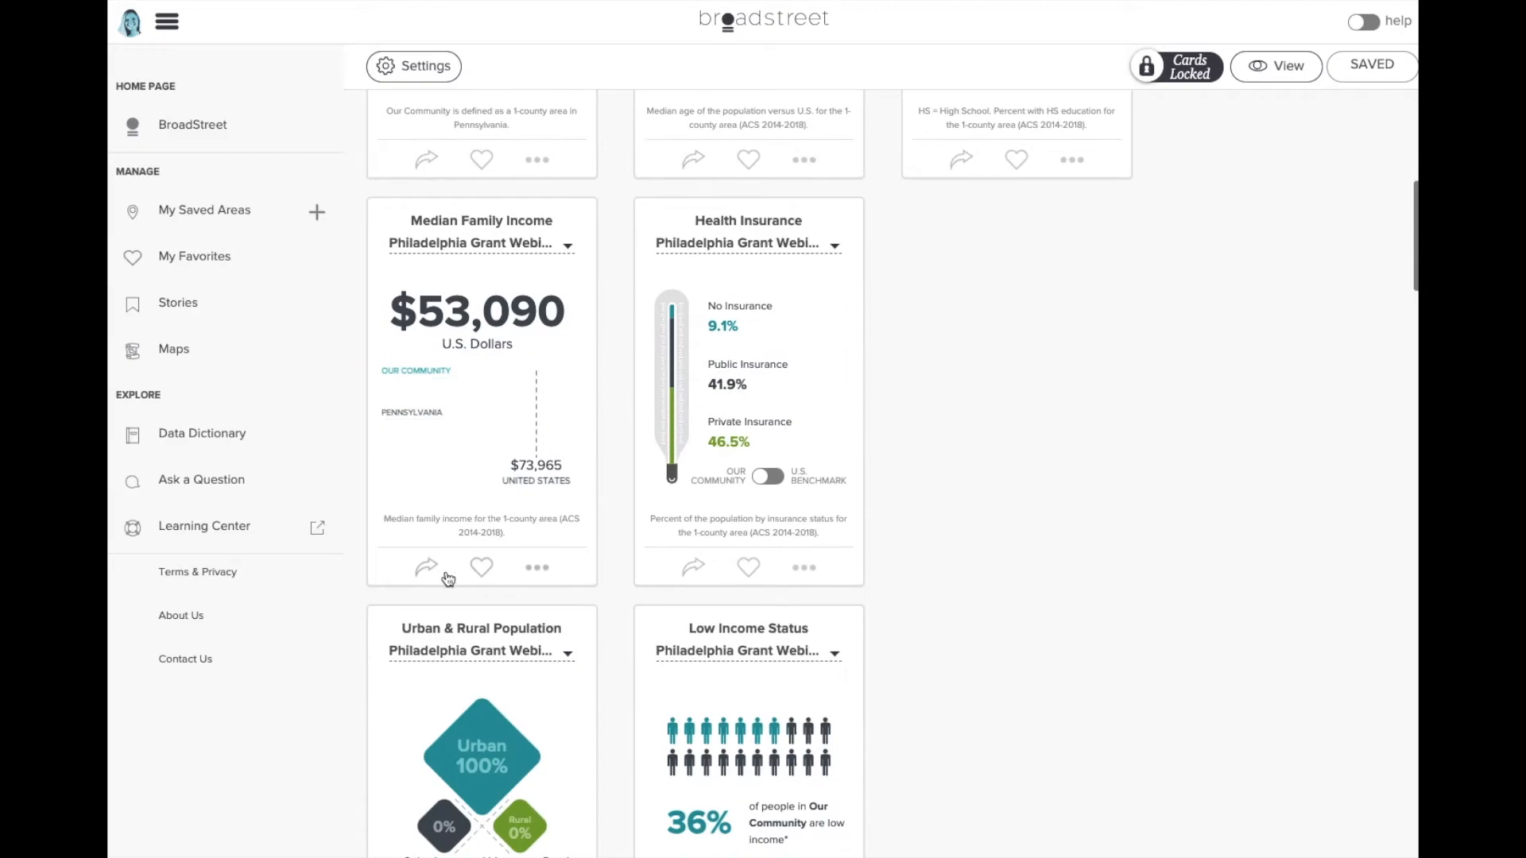
left_click(444, 573)
scroll(318, 678, "down", 3)
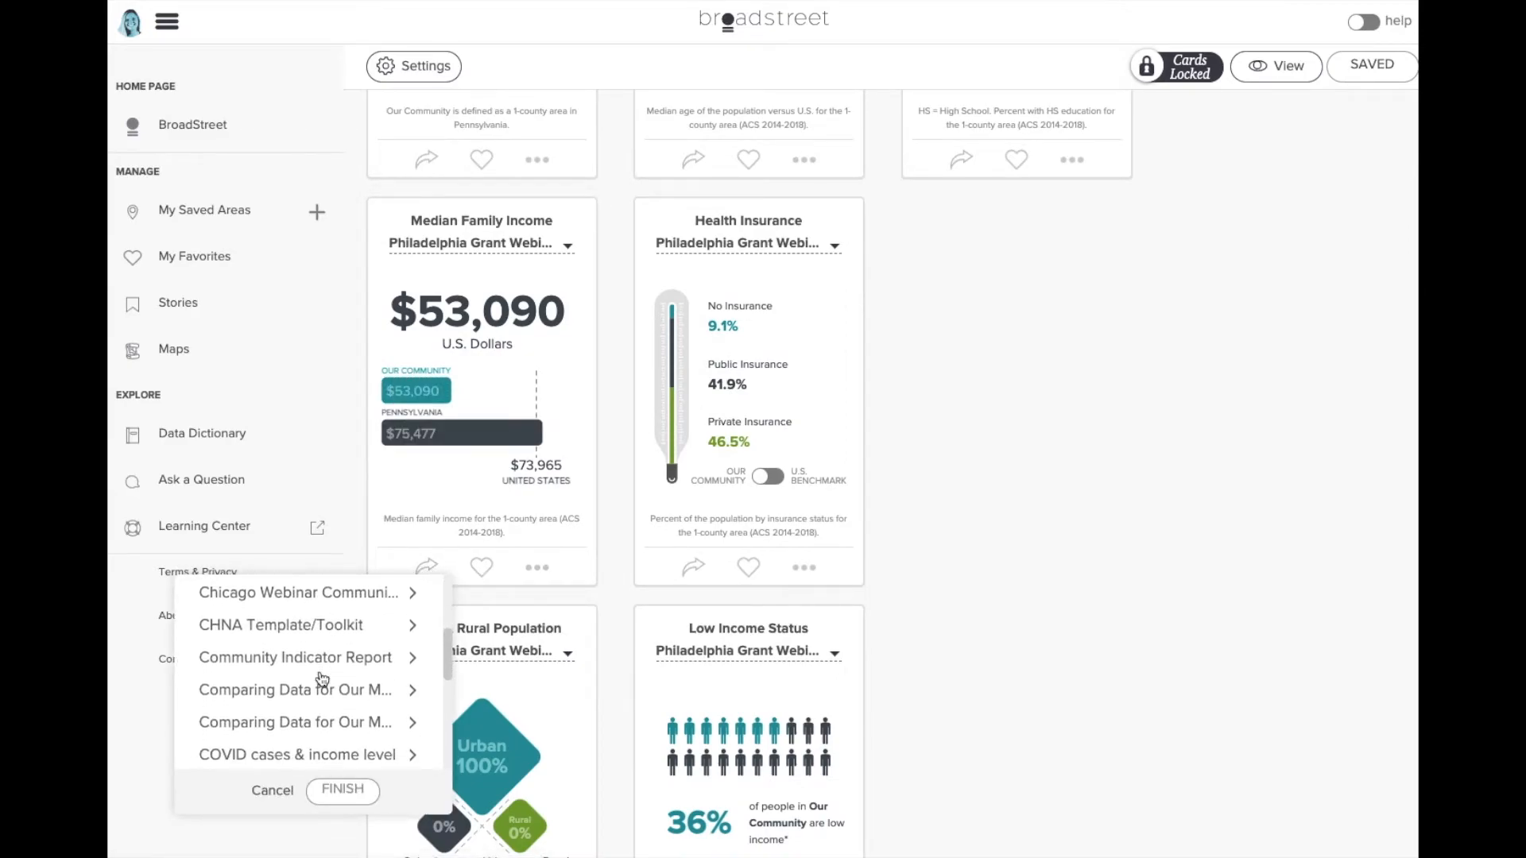
left_click(320, 720)
scroll(325, 710, "down", 1)
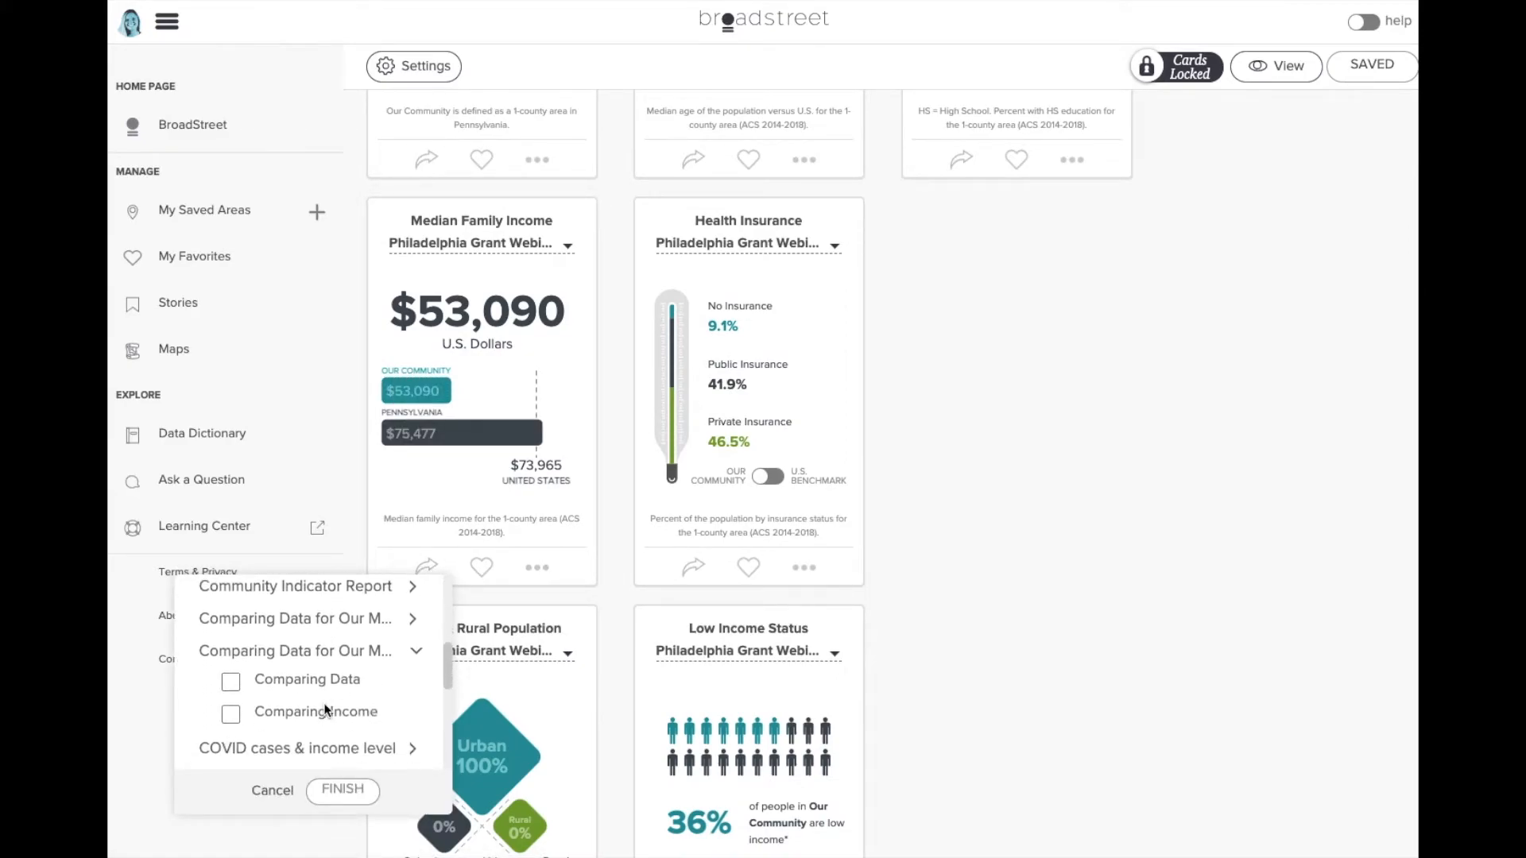
left_click(330, 675)
left_click(343, 789)
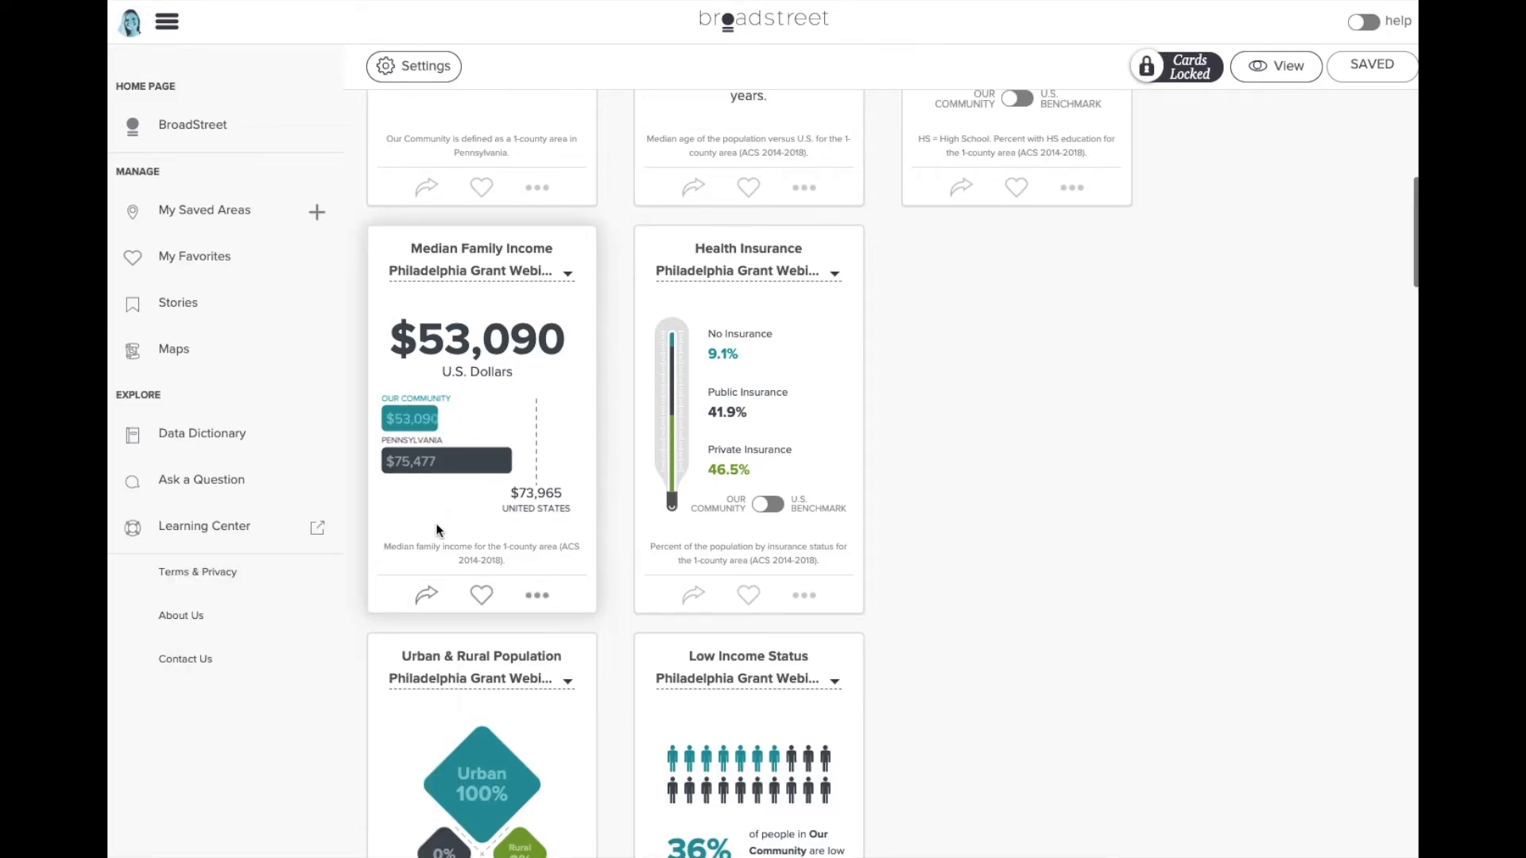
- Save a second copy of the Median Family Income card into Comparing Income
left_click(427, 596)
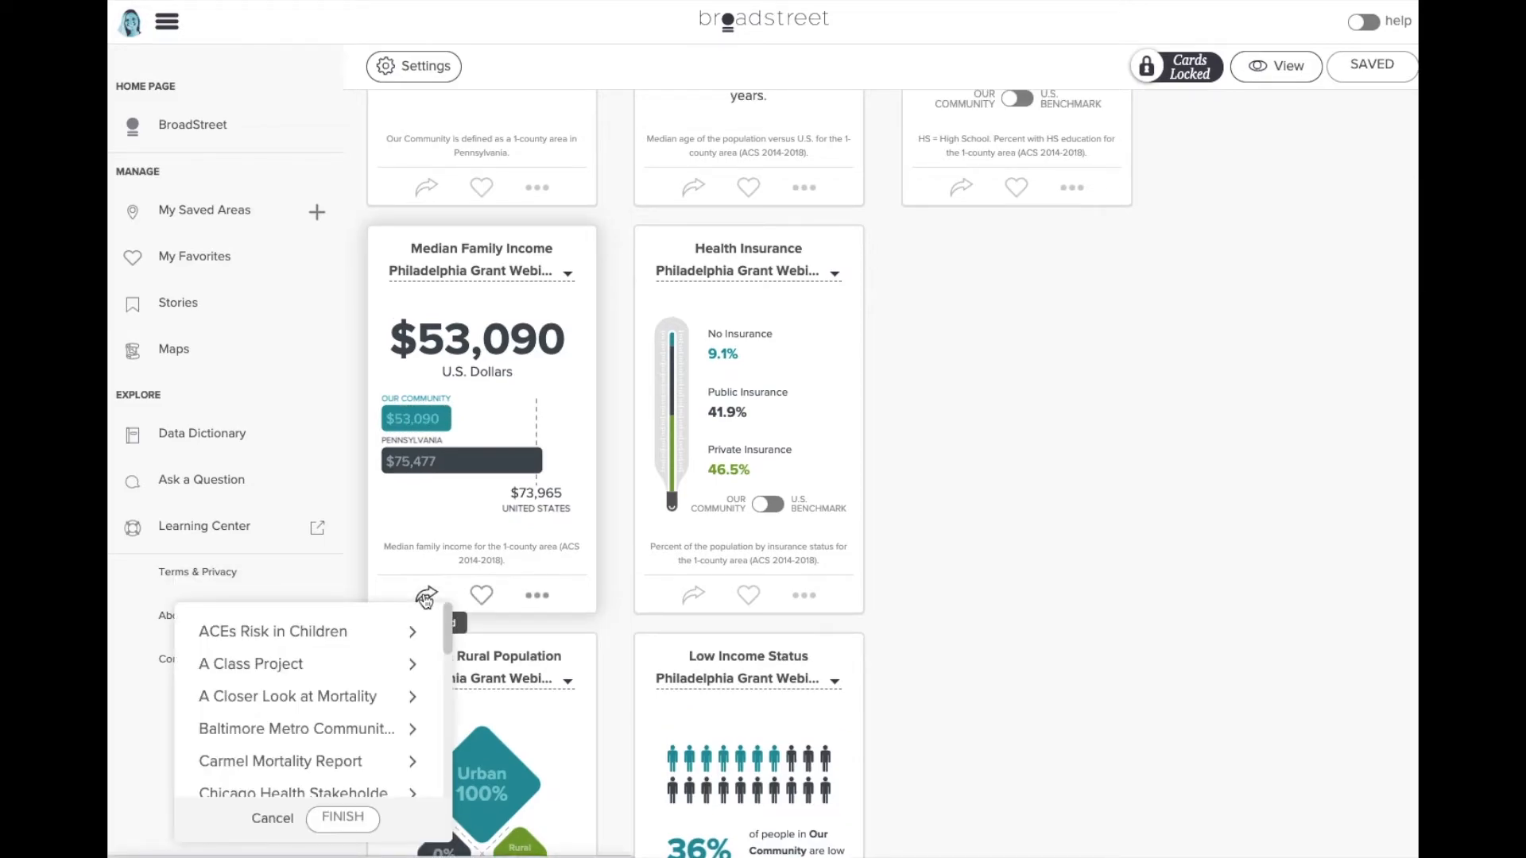
scroll(345, 725, "down", 4)
left_click(348, 746)
scroll(382, 751, "down", 2)
left_click(354, 712)
left_click(337, 833)
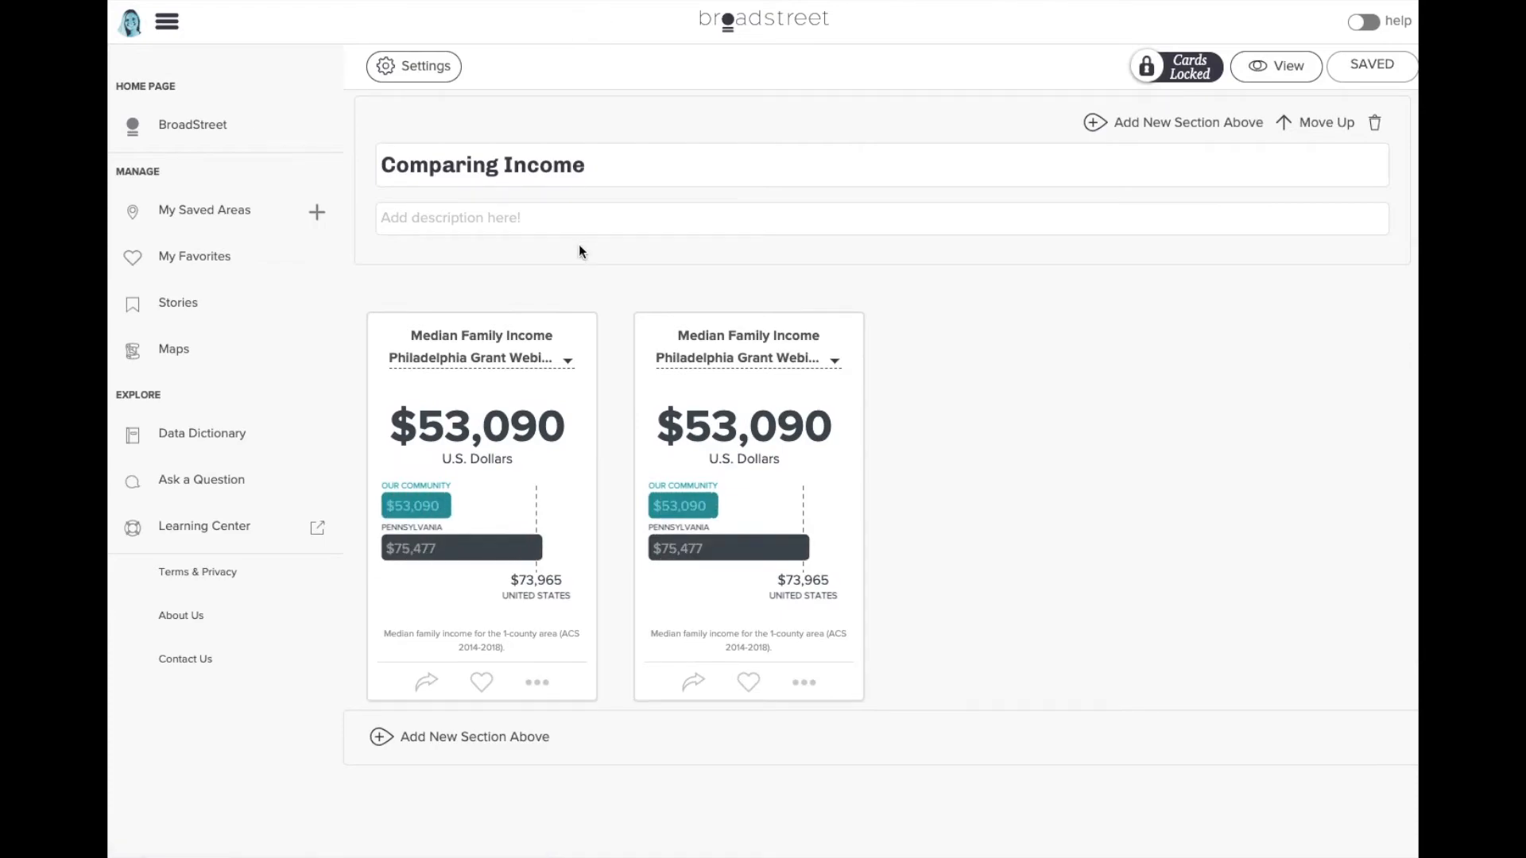
- Set the second Median Family Income card's area to South Eastern PA
scroll(579, 248, "down", 1)
left_click(733, 334)
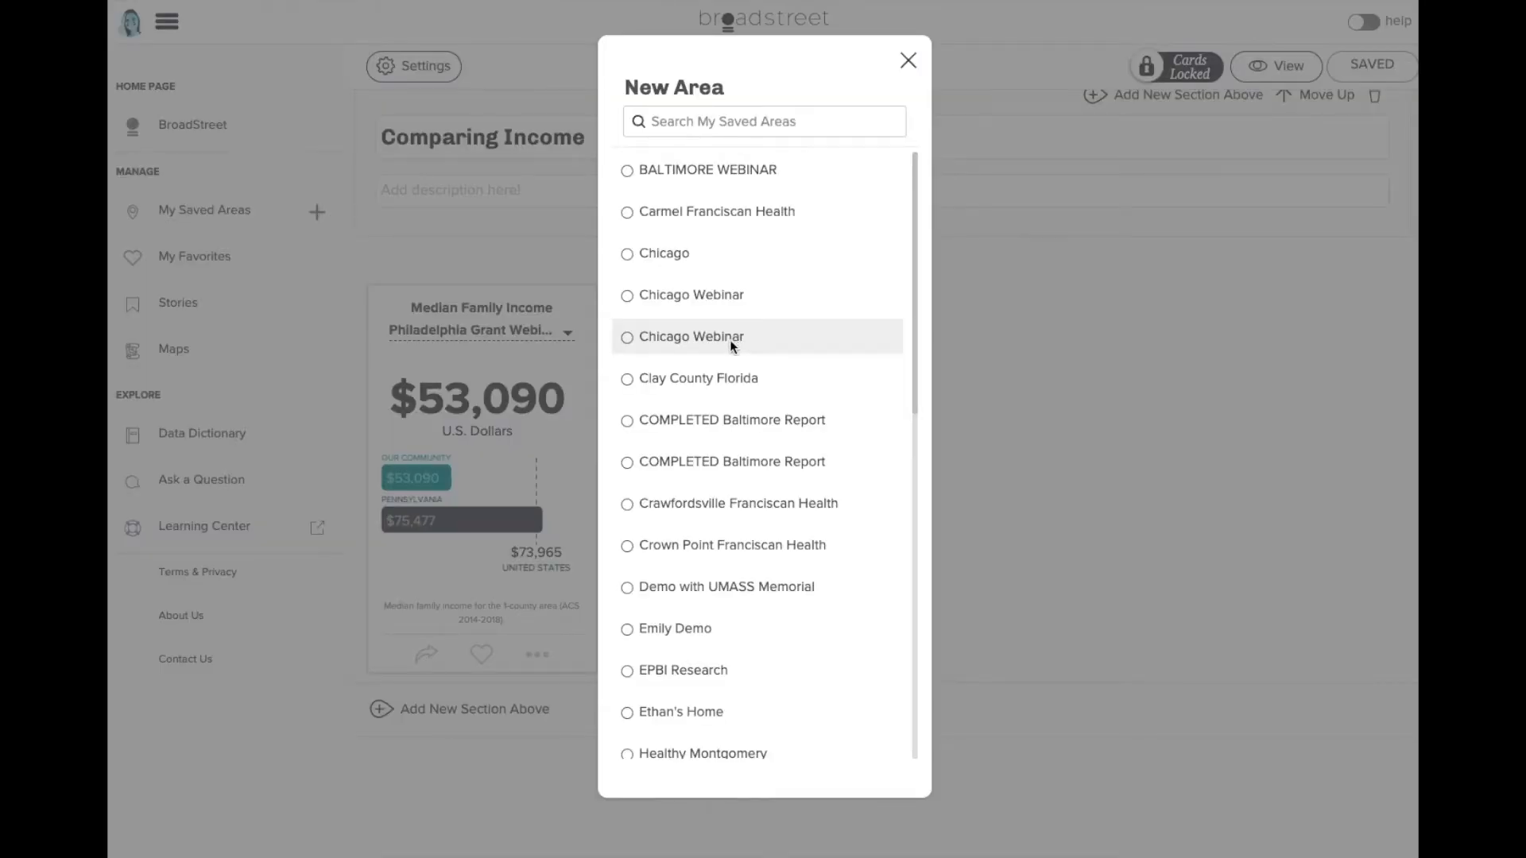
scroll(732, 318, "down", 10)
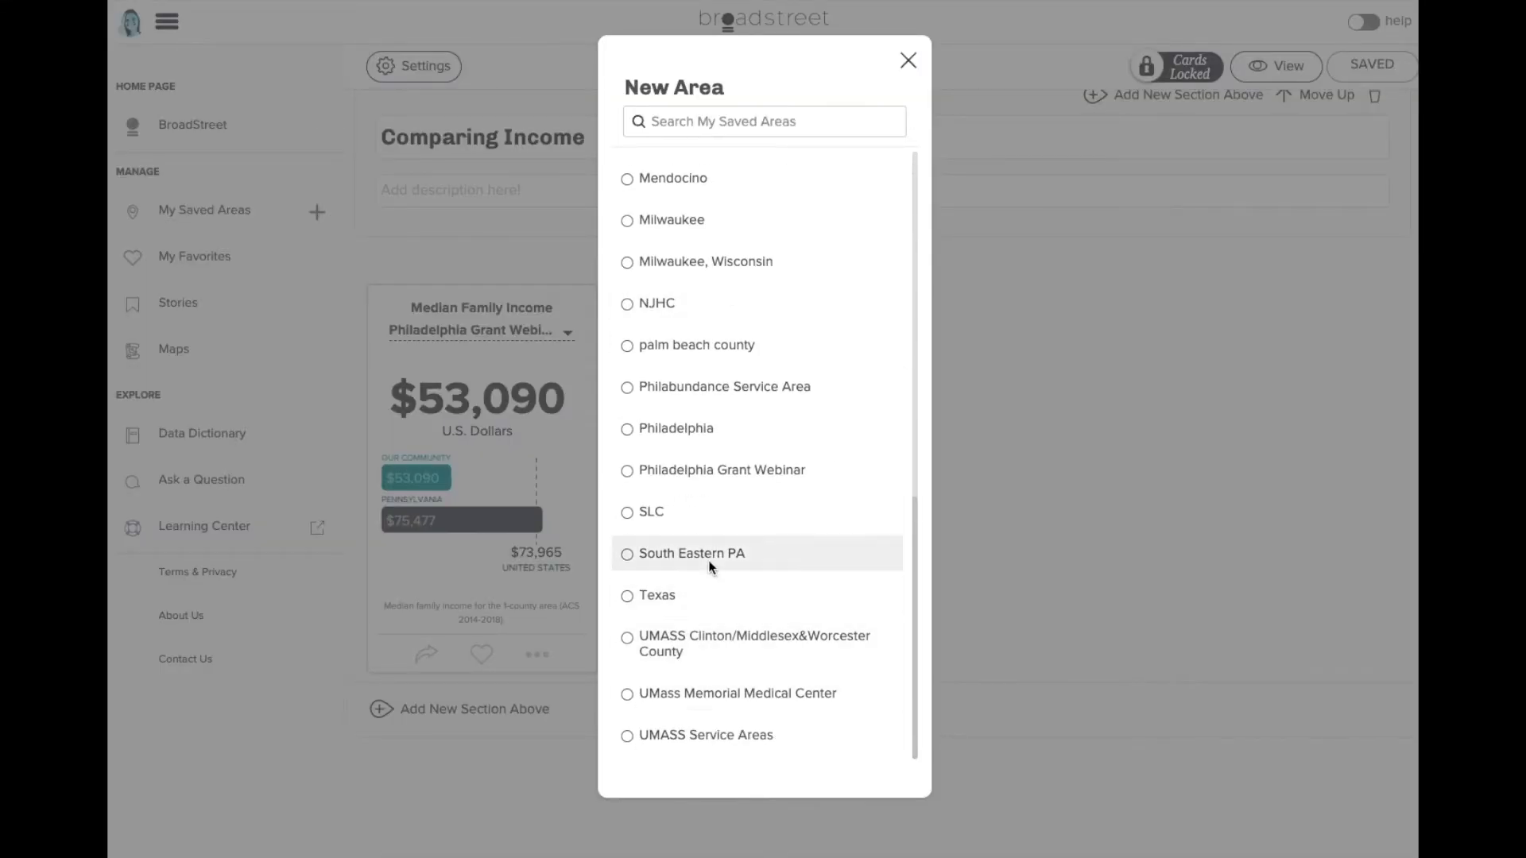
left_click(708, 560)
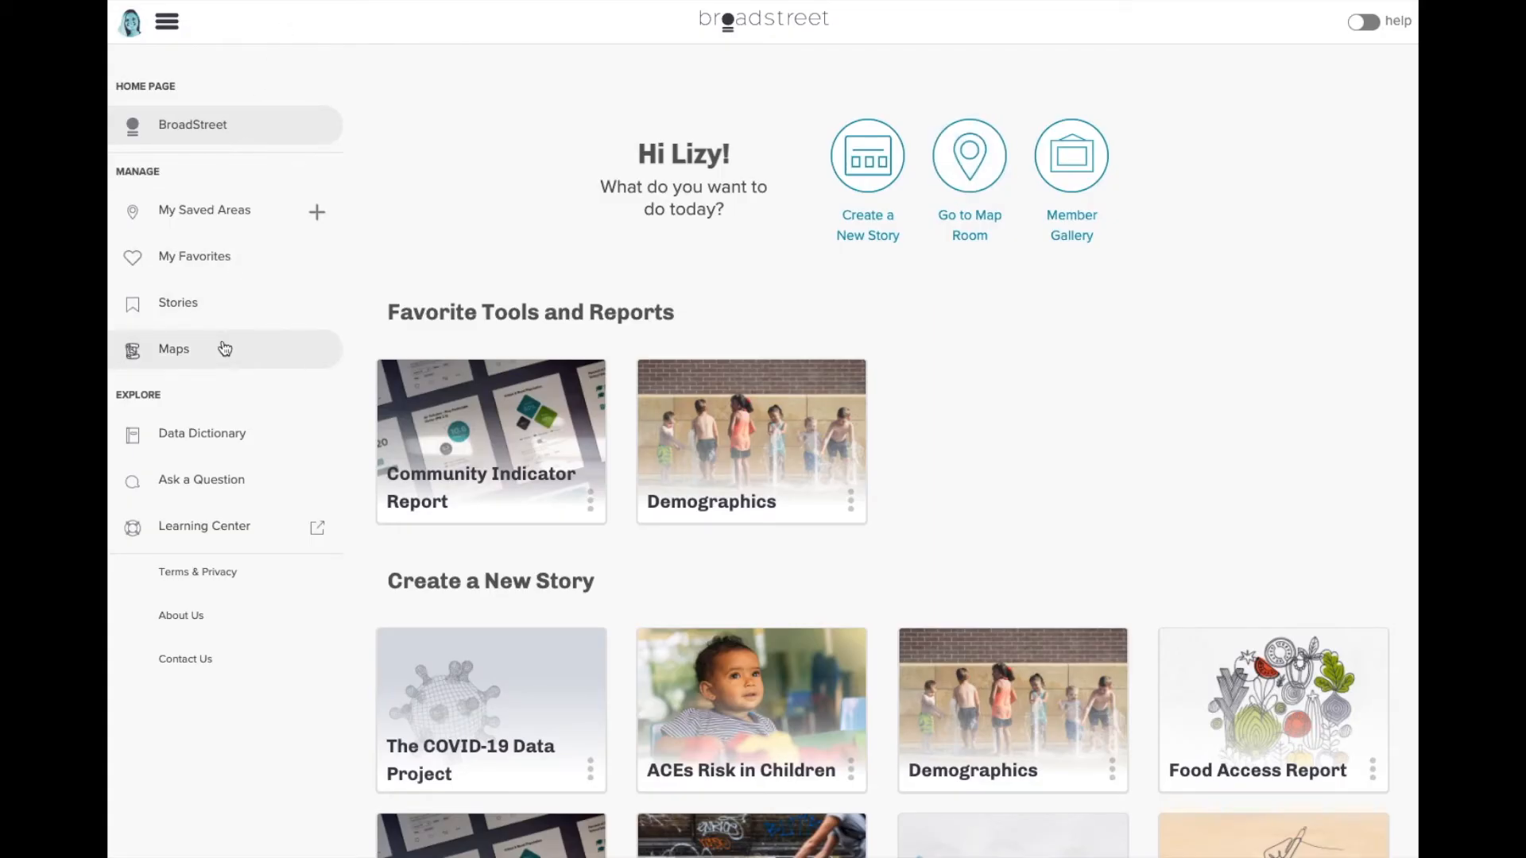
- Start a new map of the saved Philadelphia Grant Webinar area
left_click(223, 348)
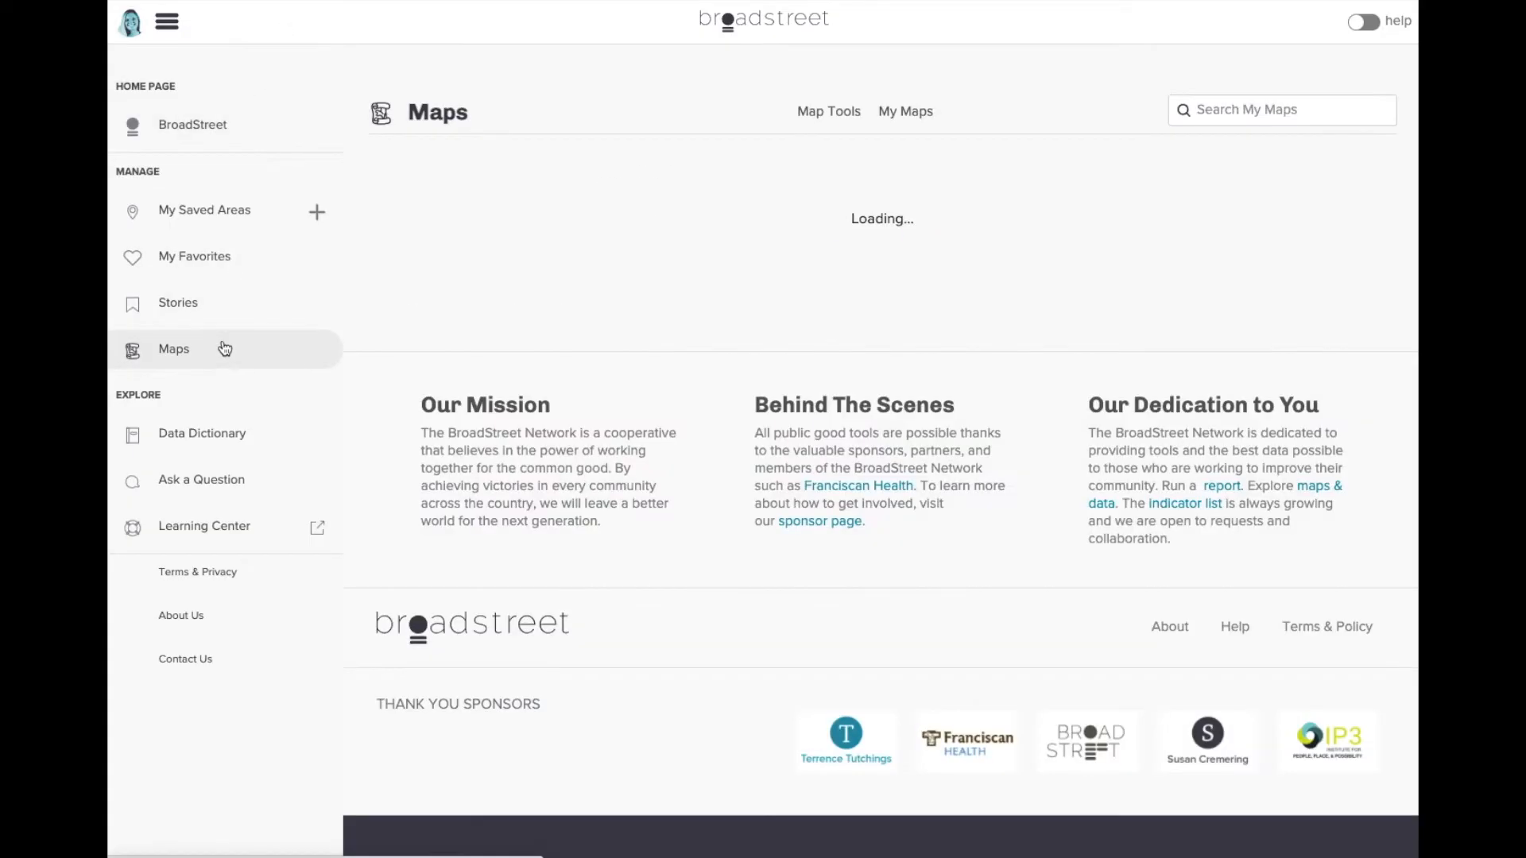
left_click(792, 347)
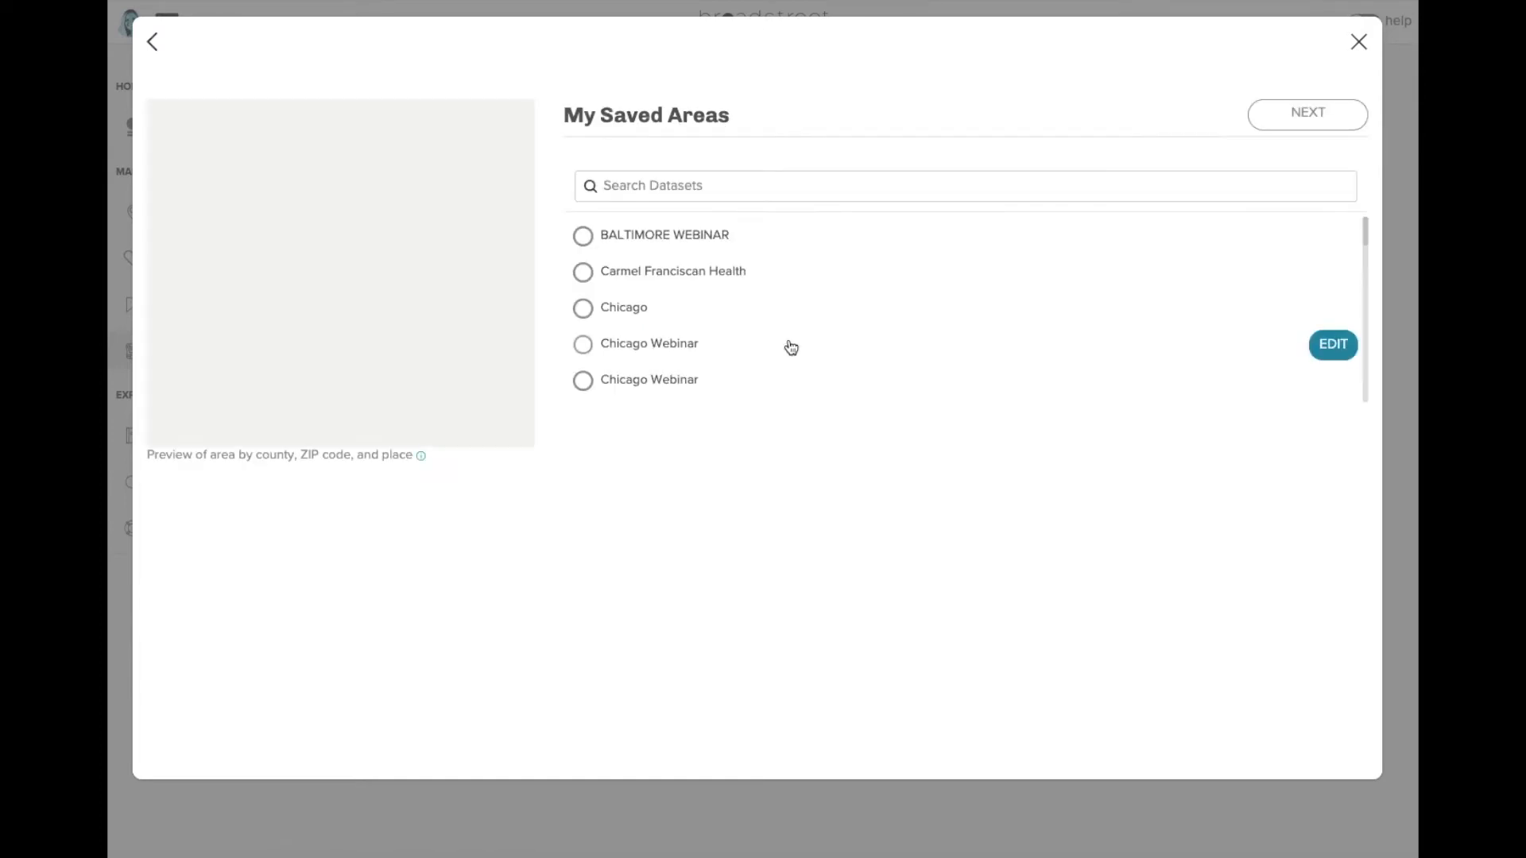
scroll(680, 310, "down", 10)
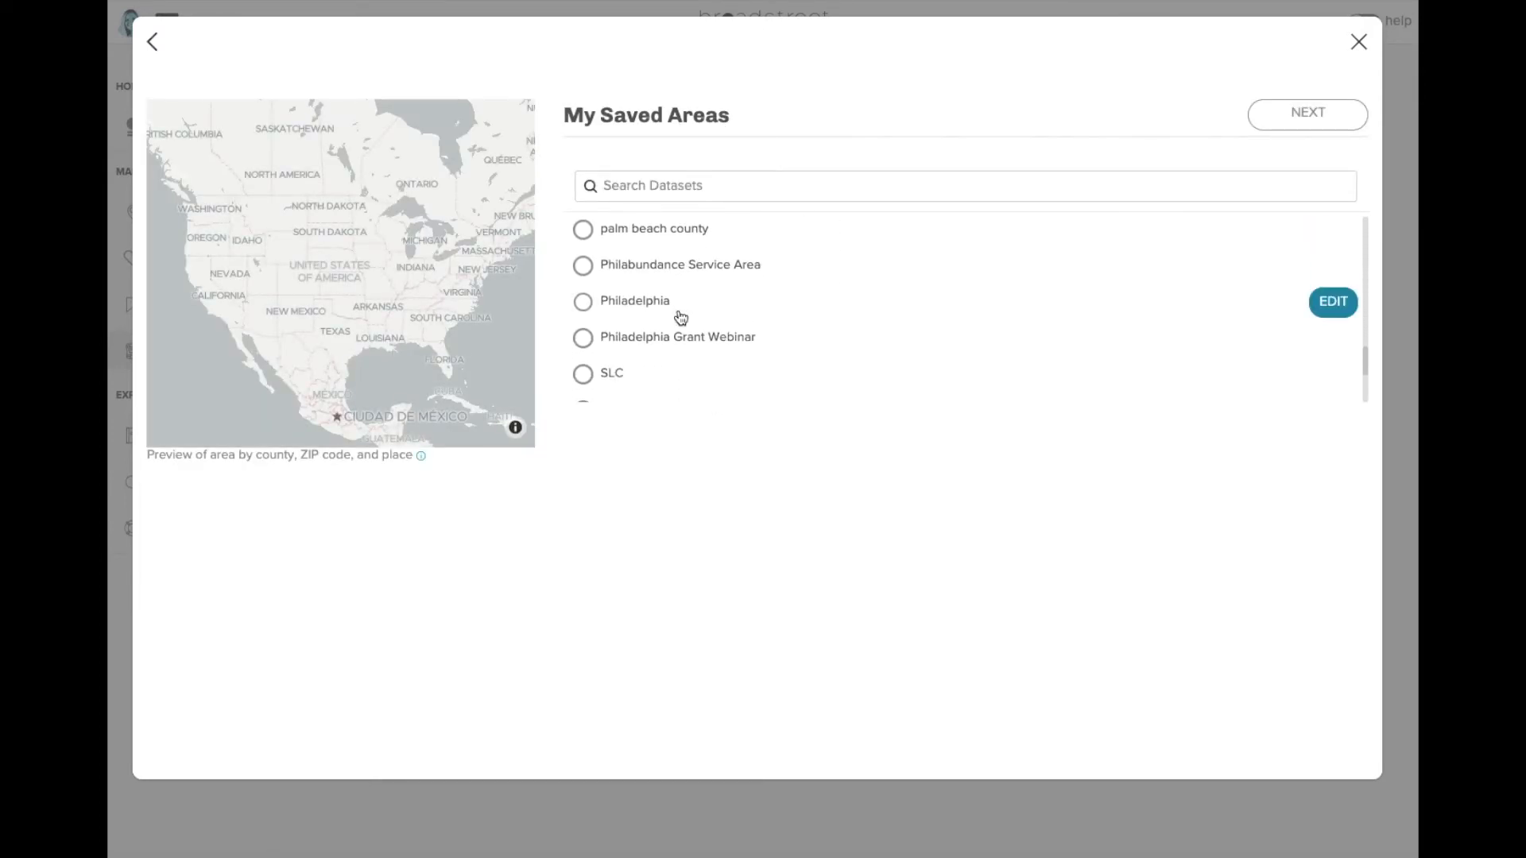
left_click(682, 342)
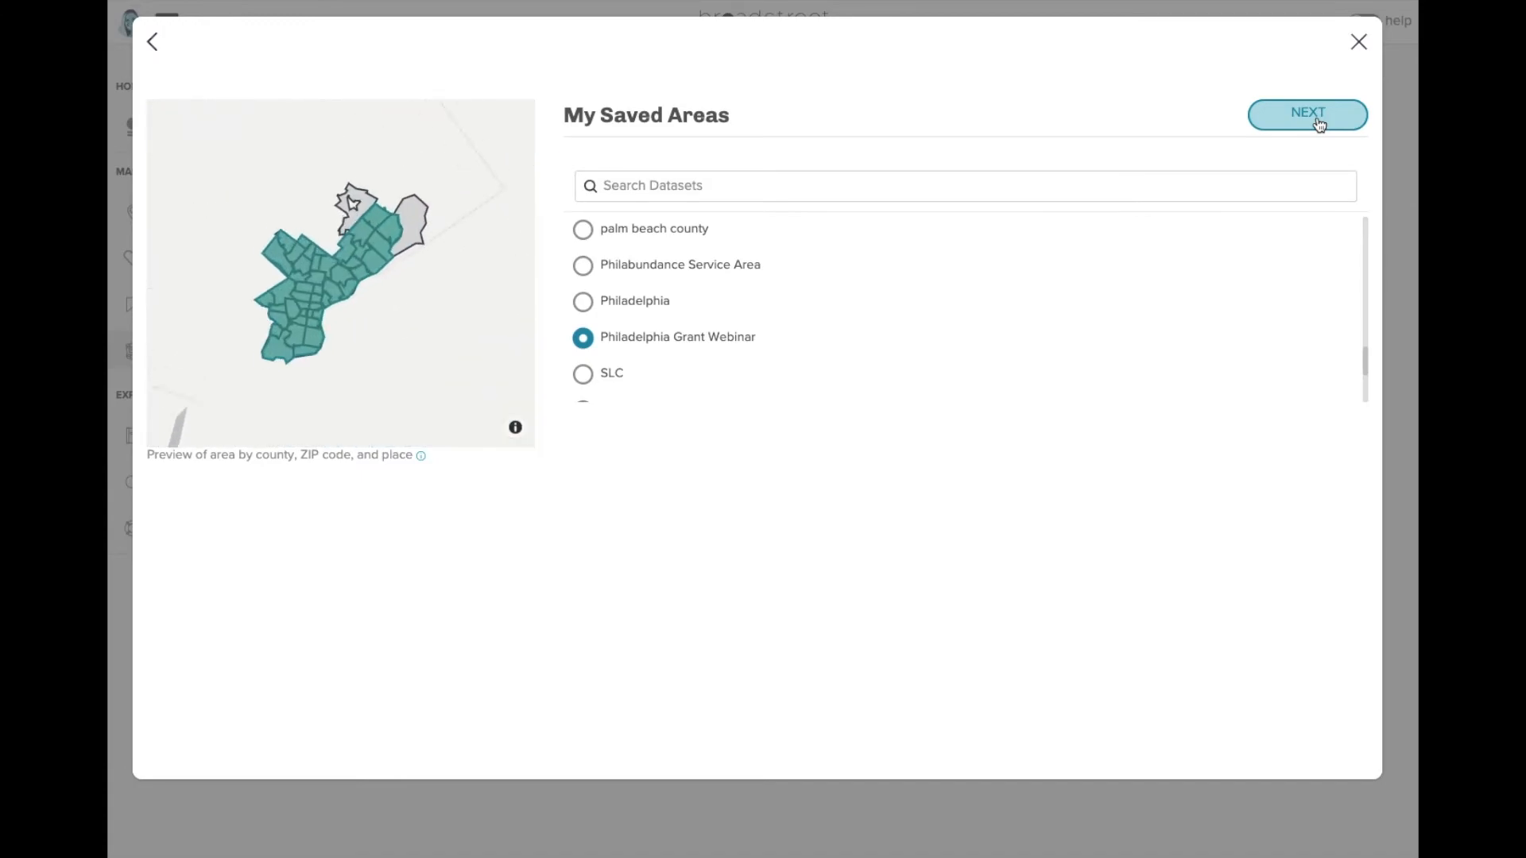
left_click(1318, 121)
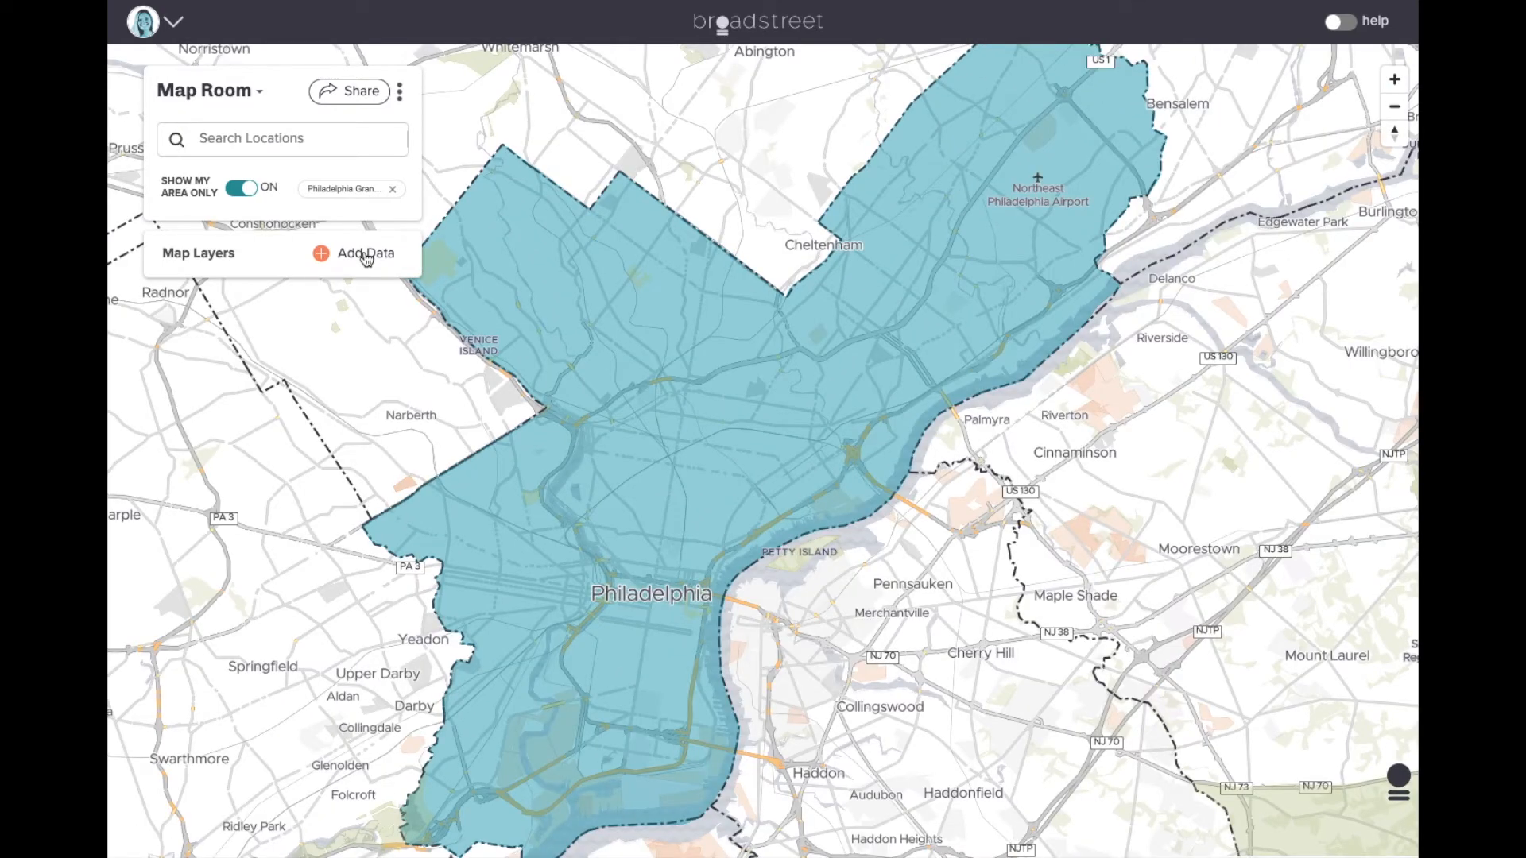
- Search the map's indicators for 'heart'
left_click(365, 254)
left_click(402, 218)
type("heart")
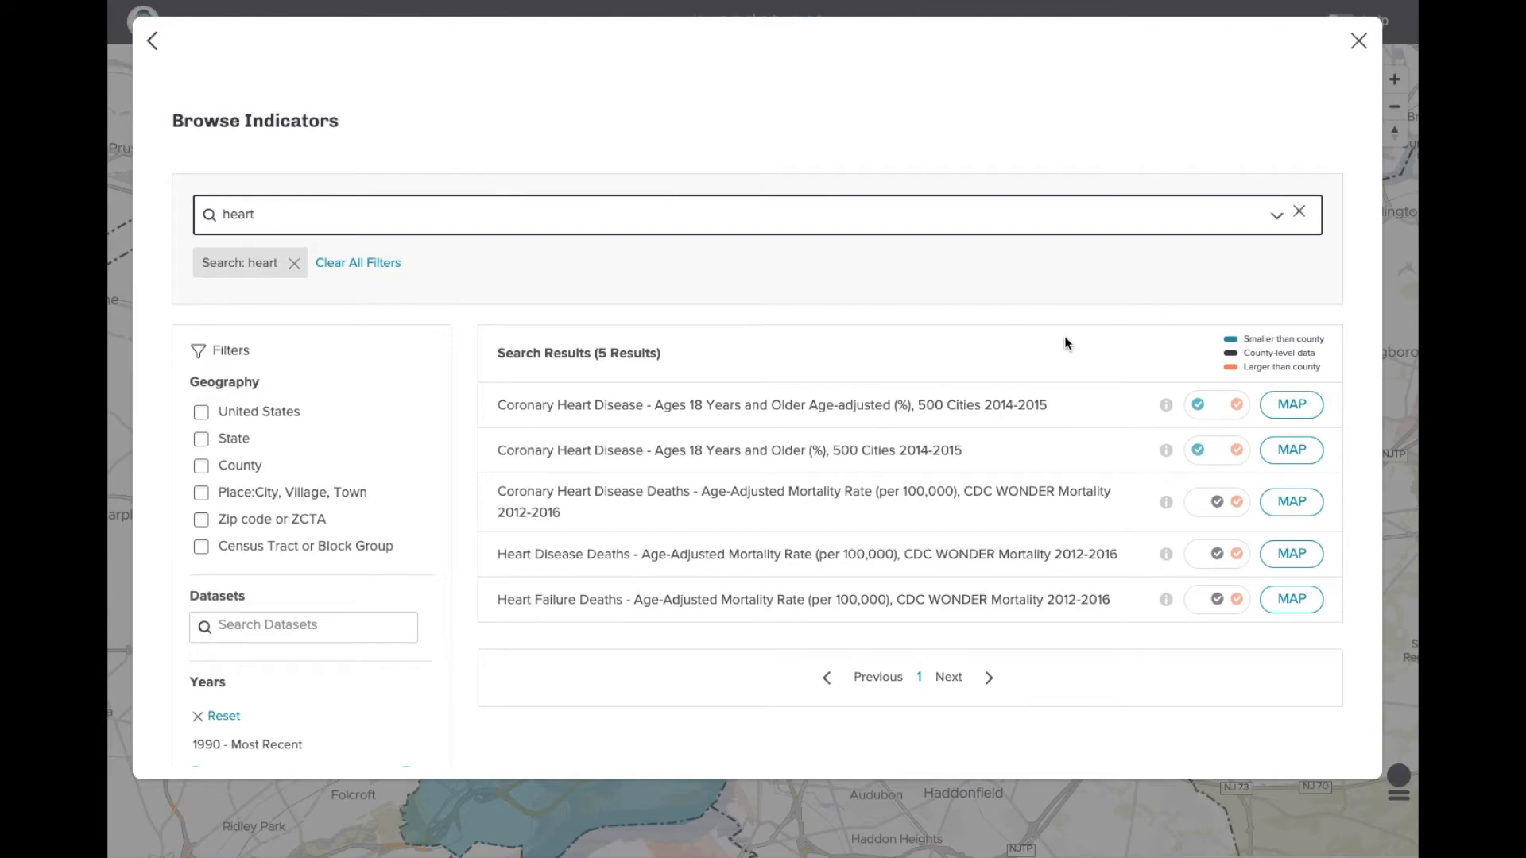
- Map the Heart Disease Deaths indicator and make its layer semi-transparent
left_click(1282, 555)
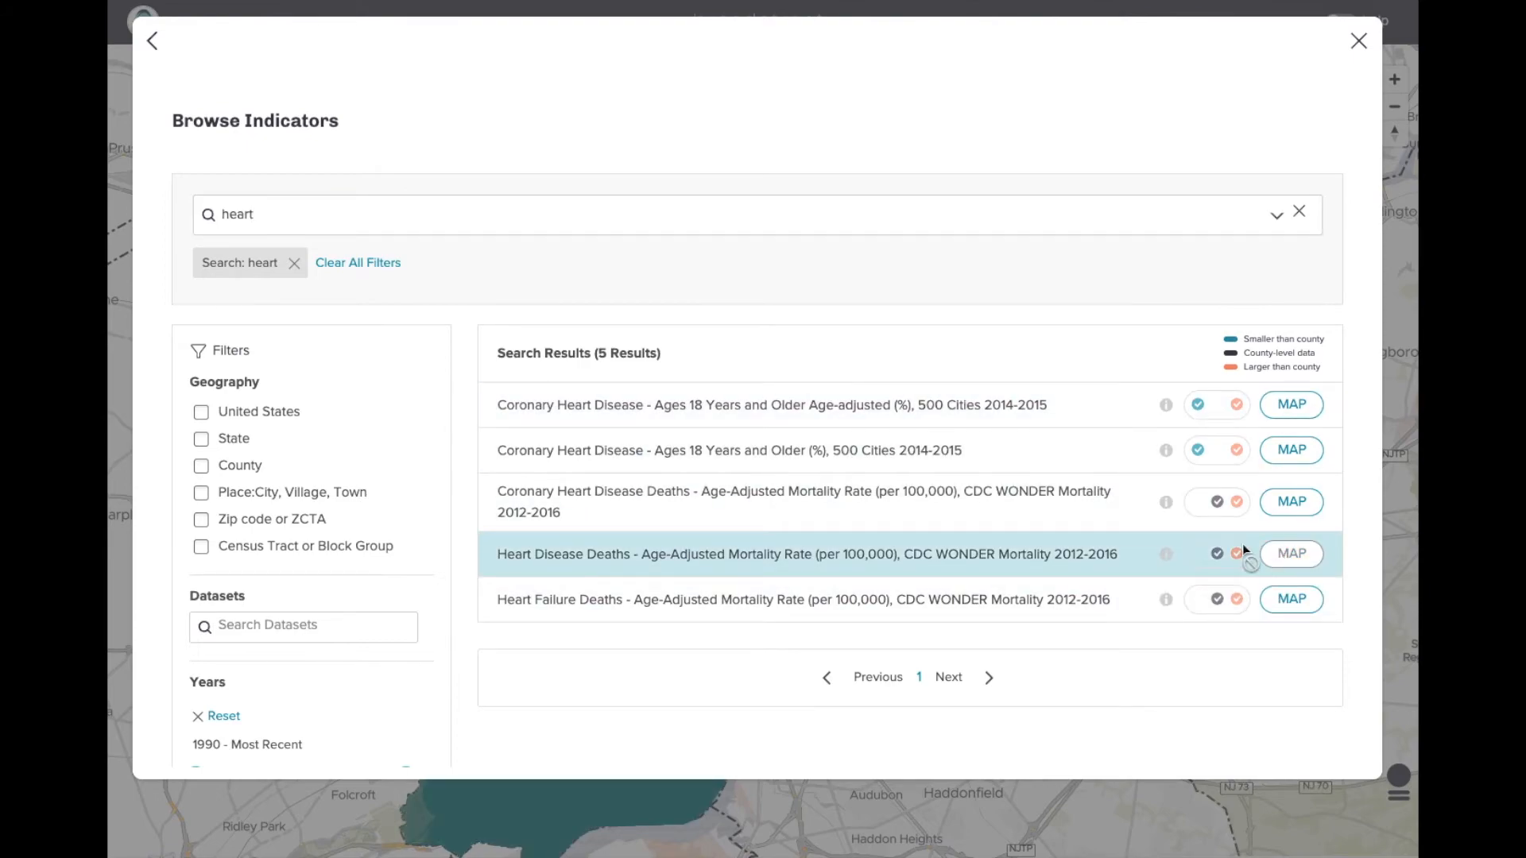
left_click(1361, 40)
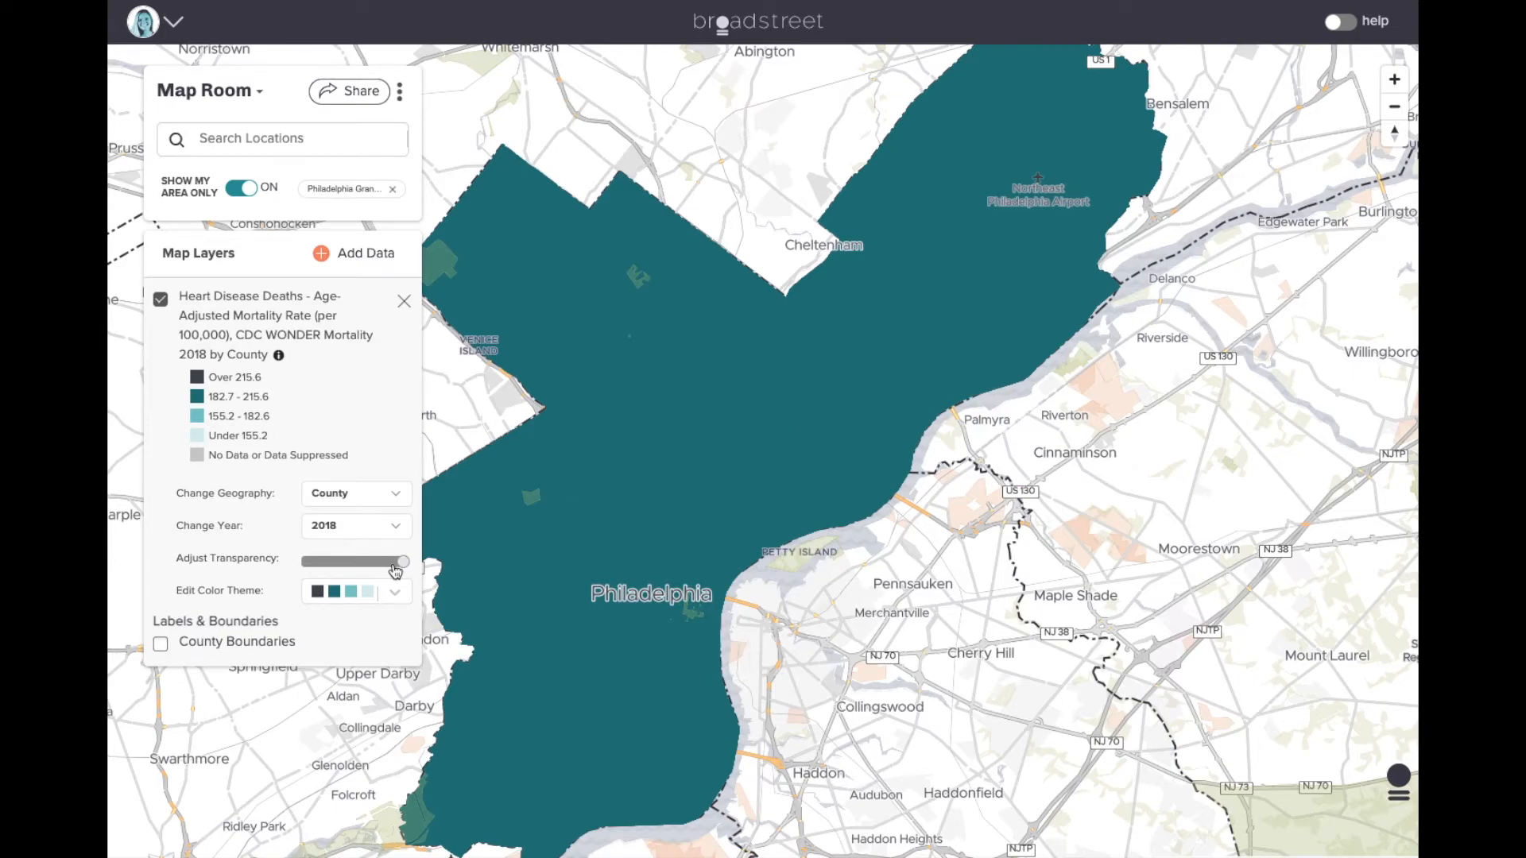
mouse_move(404, 562)
left_mouse_down()
mouse_move(322, 566)
mouse_move(406, 561)
left_mouse_up()
- Add the Diabetes Among 18 Years and Older layer from a 'diabetes' search and turn it on
left_click(365, 251)
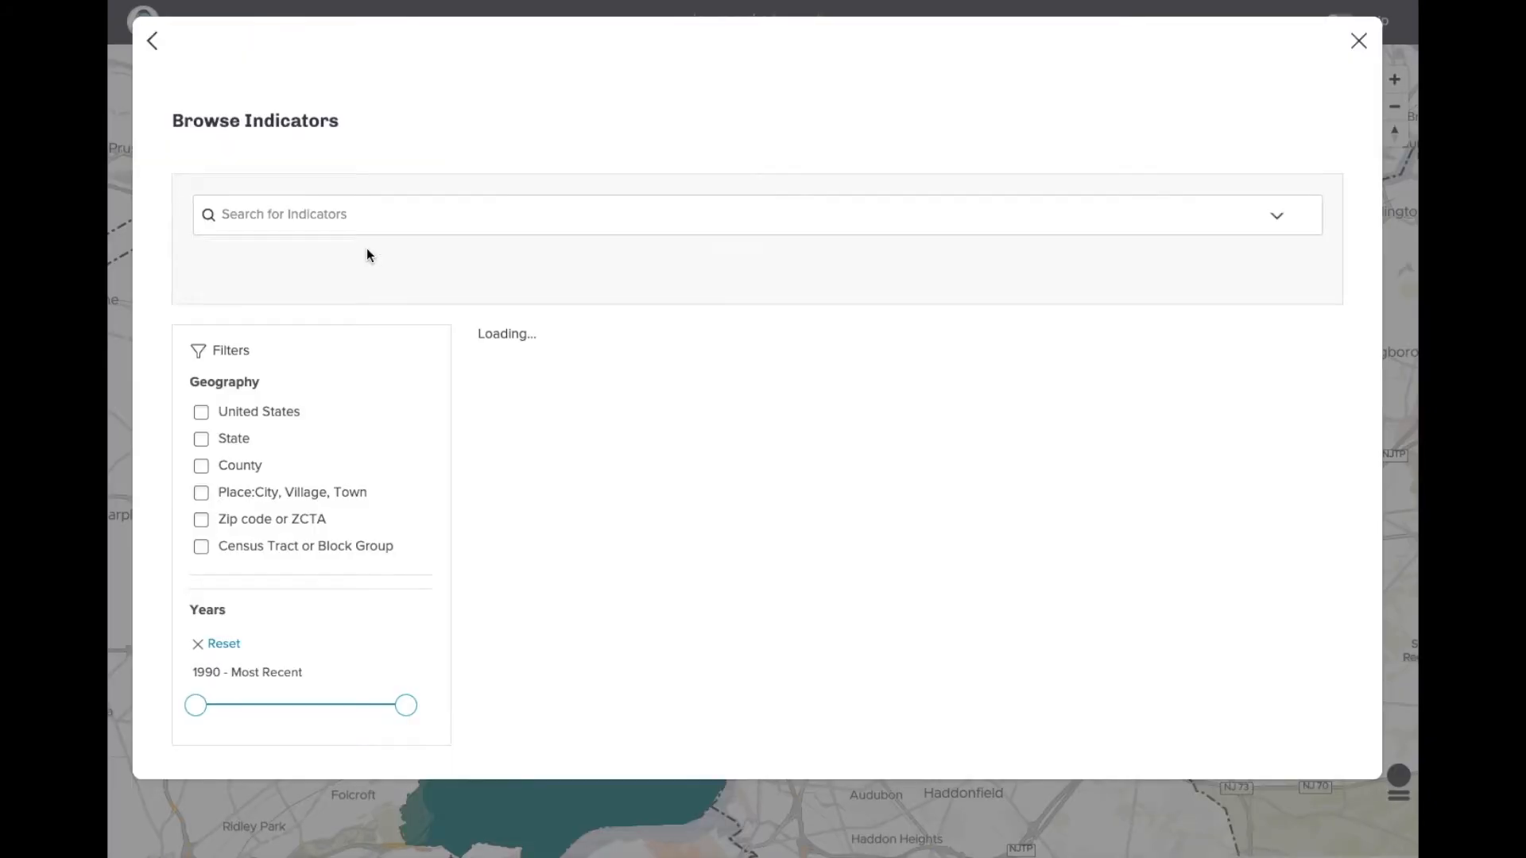
left_click(398, 204)
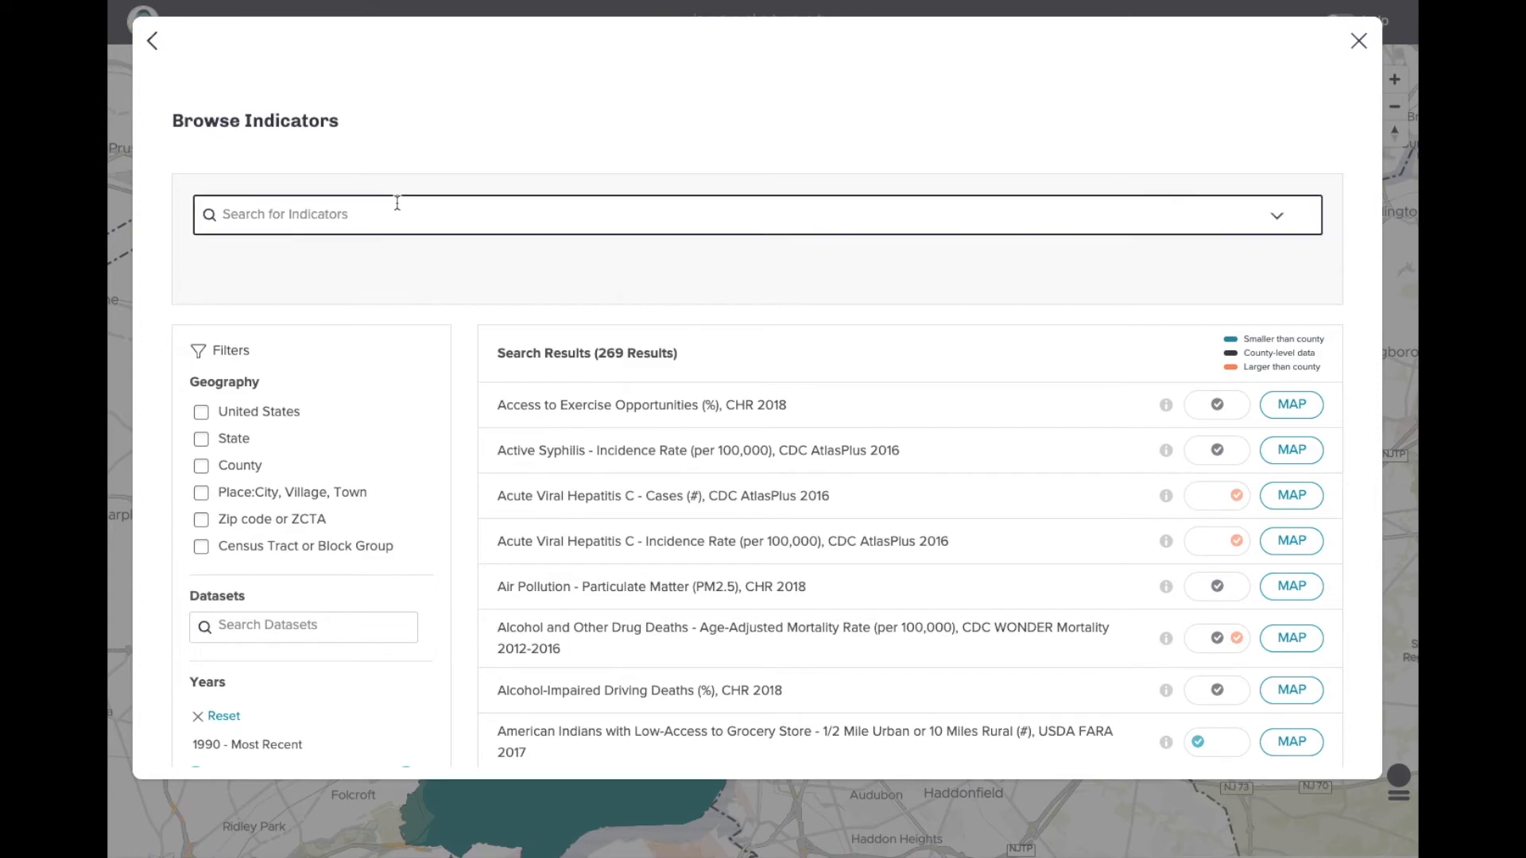
type("diabetes")
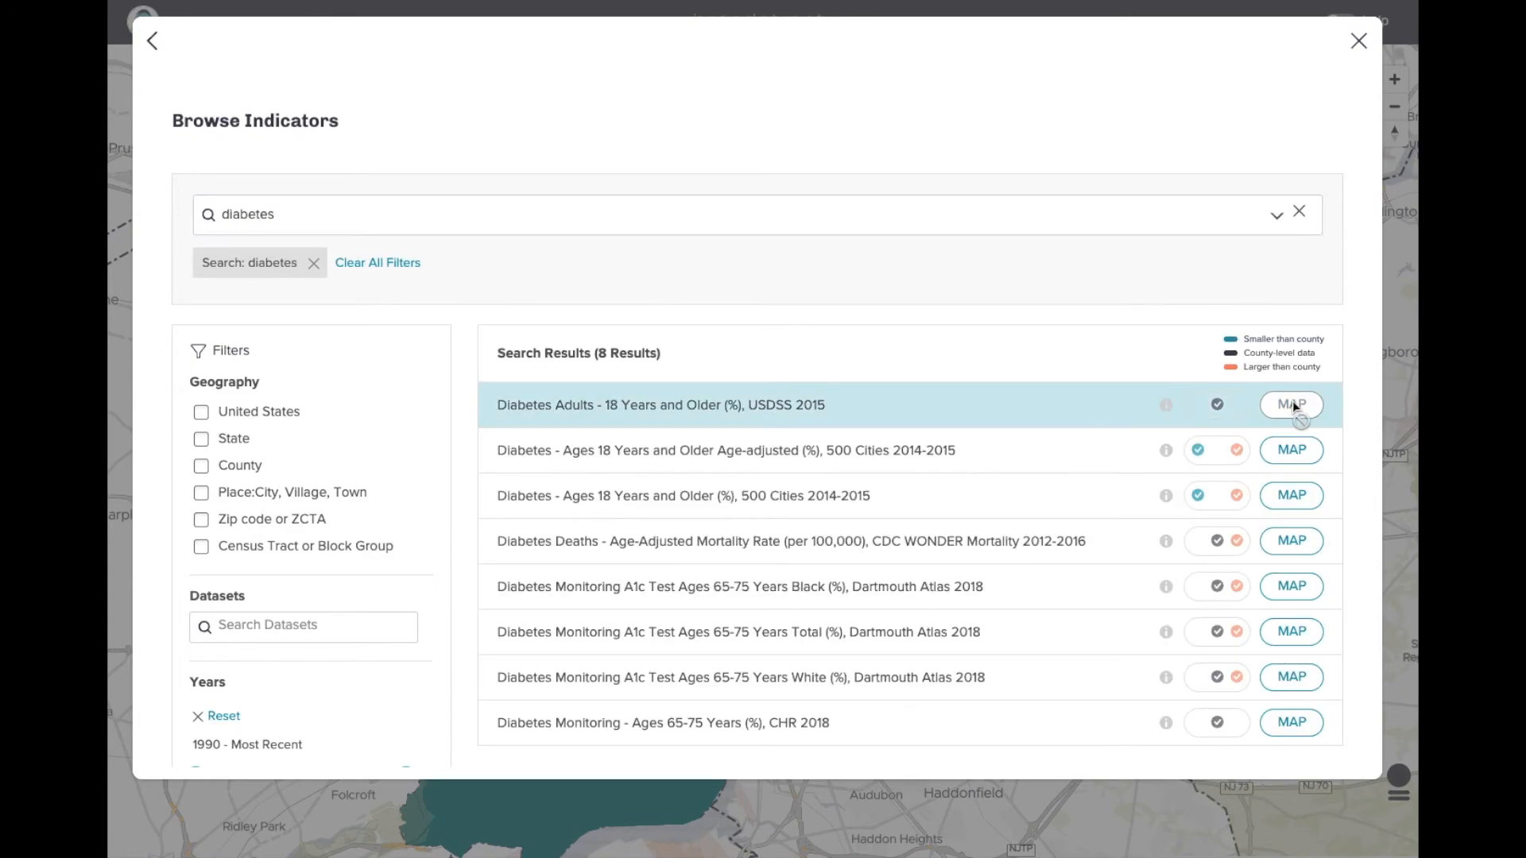
left_click(1292, 403)
left_click(1359, 40)
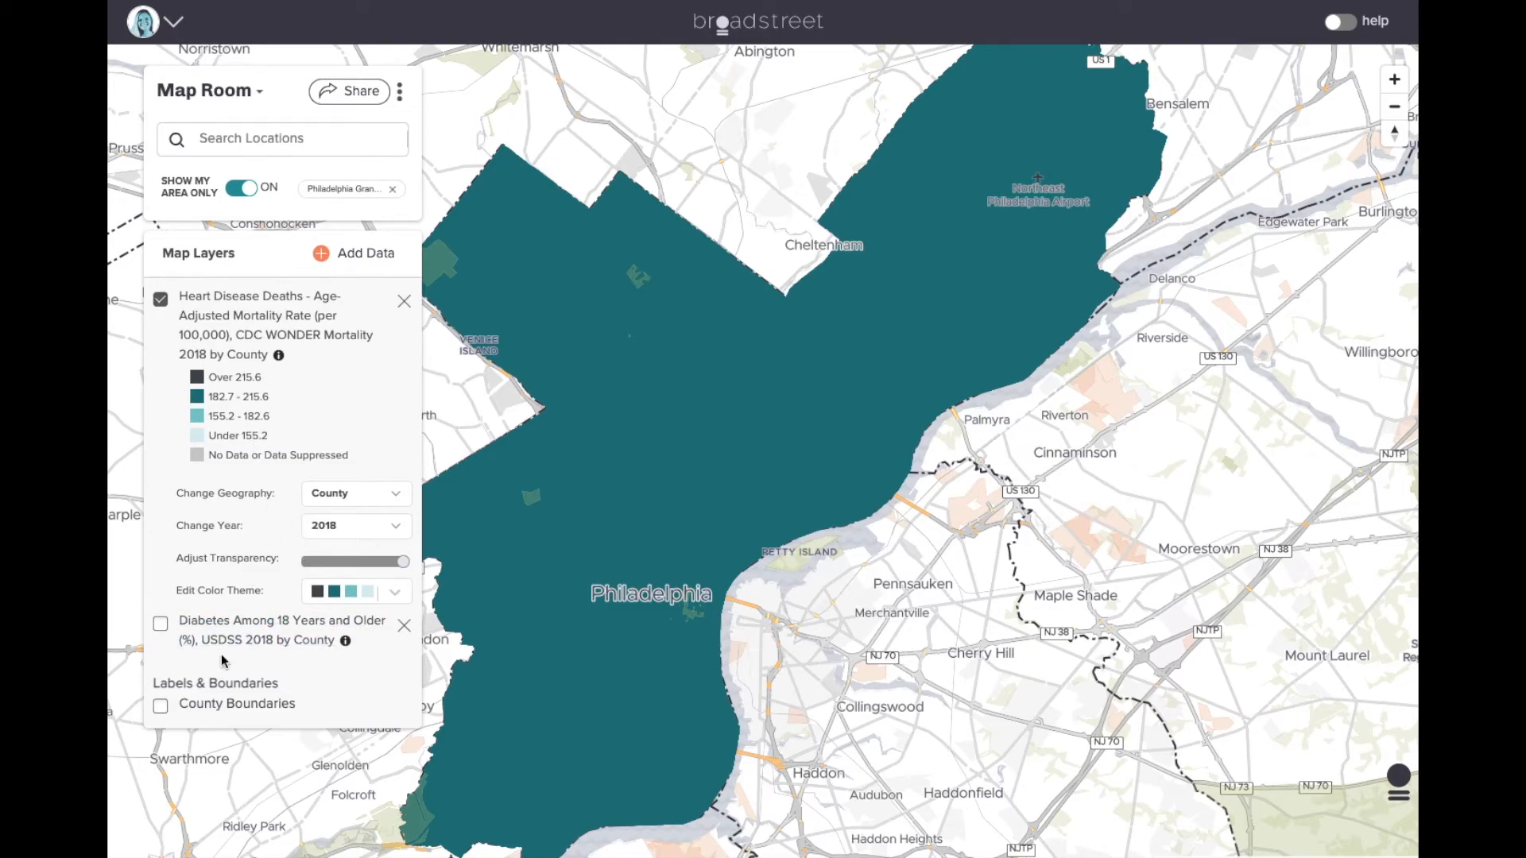
left_click(162, 626)
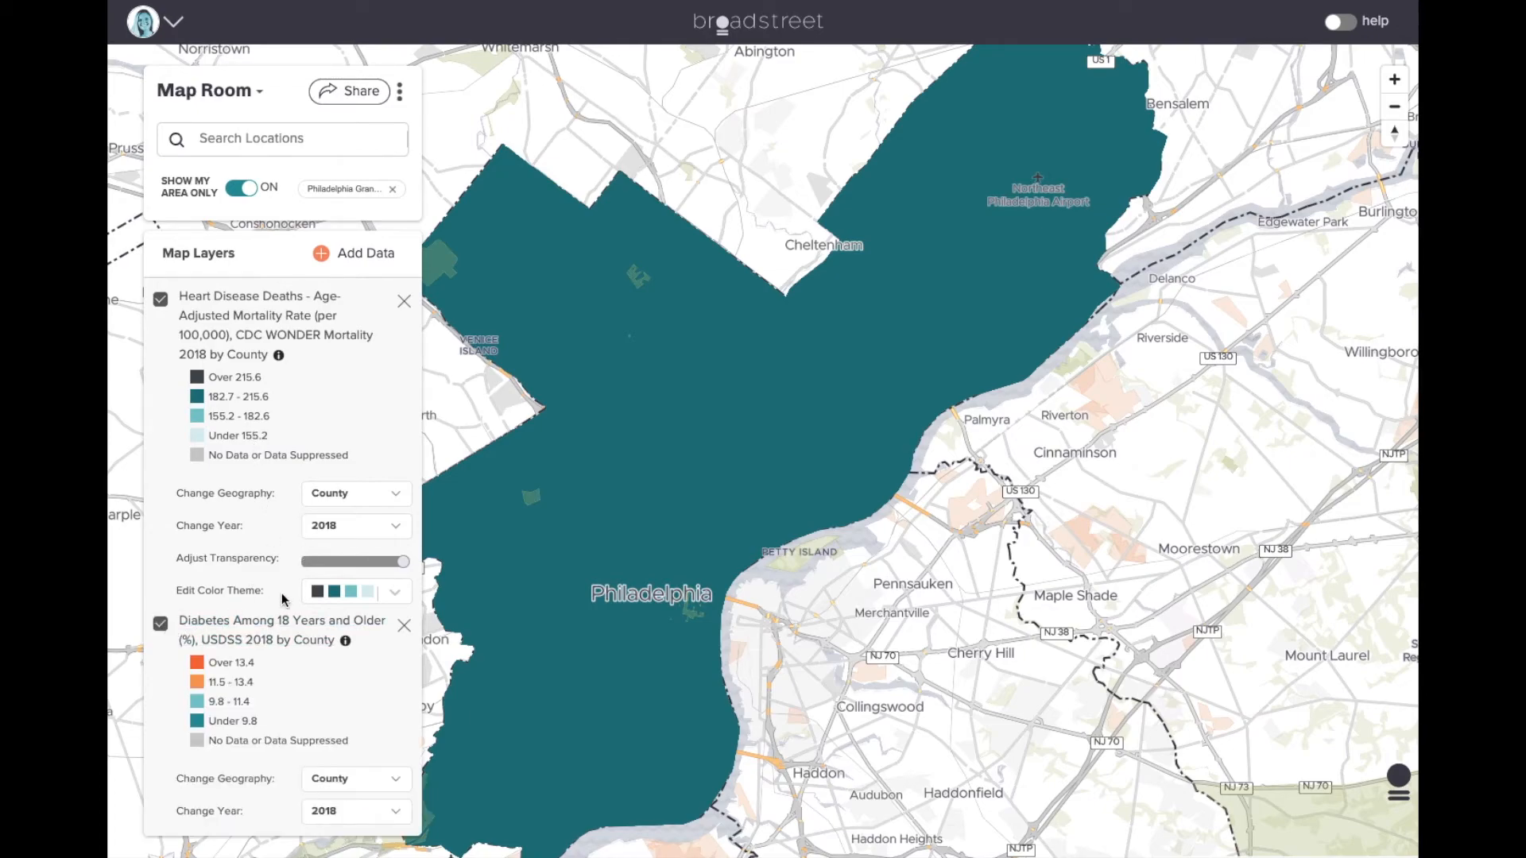
- Apply the brown-orange-yellow colour theme to the diabetes layer after trying its transparency slider
scroll(283, 600, "down", 1)
mouse_move(395, 476)
left_mouse_down()
mouse_move(293, 470)
mouse_move(407, 469)
left_mouse_up()
left_click(396, 782)
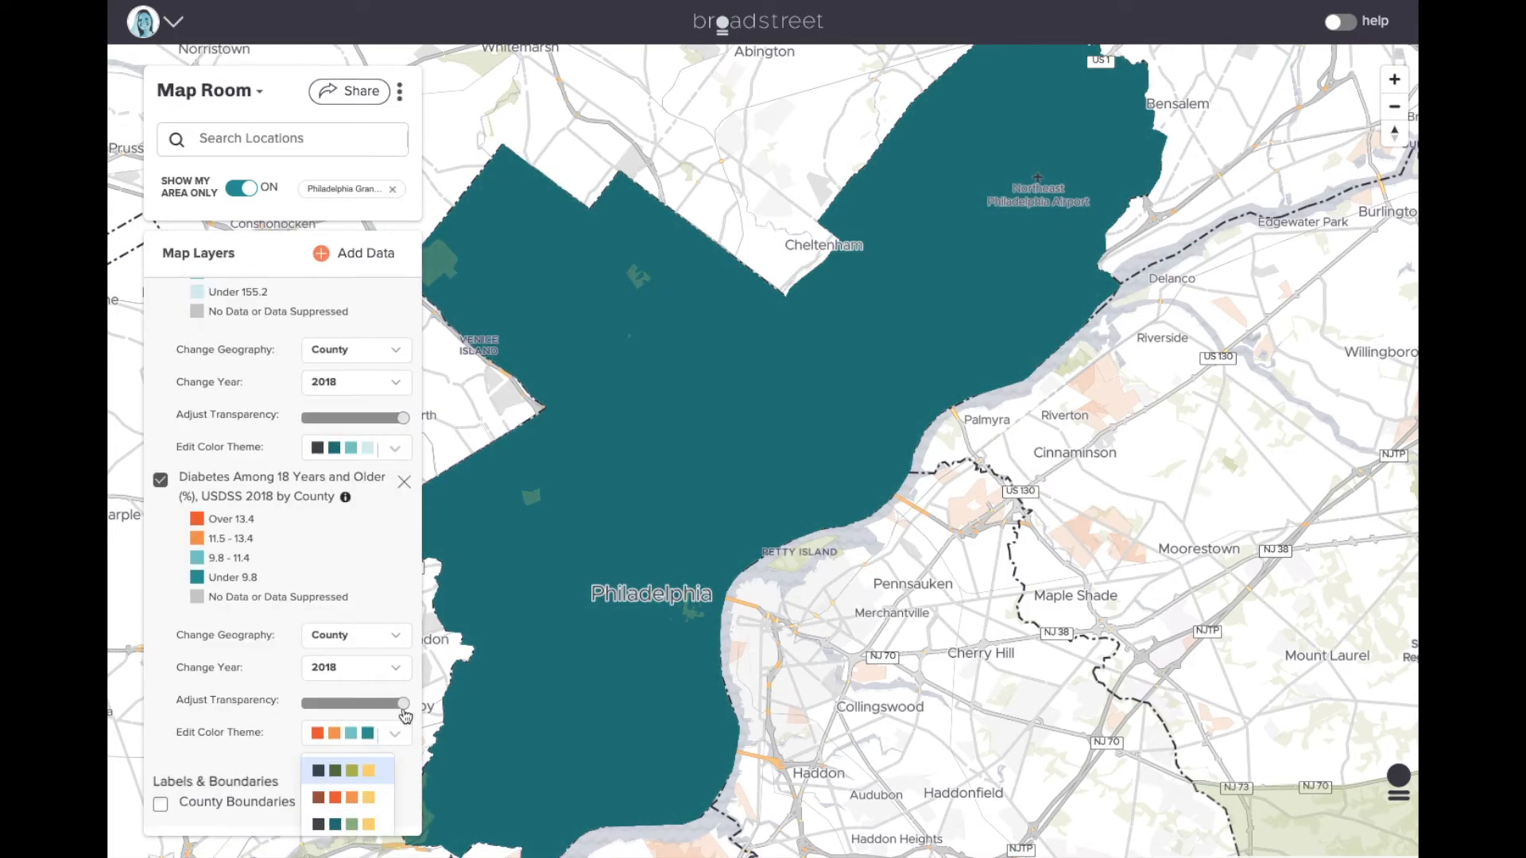
left_click_drag(403, 705, 334, 705)
left_click_drag(483, 711, 505, 710)
scroll(355, 645, "down", 2)
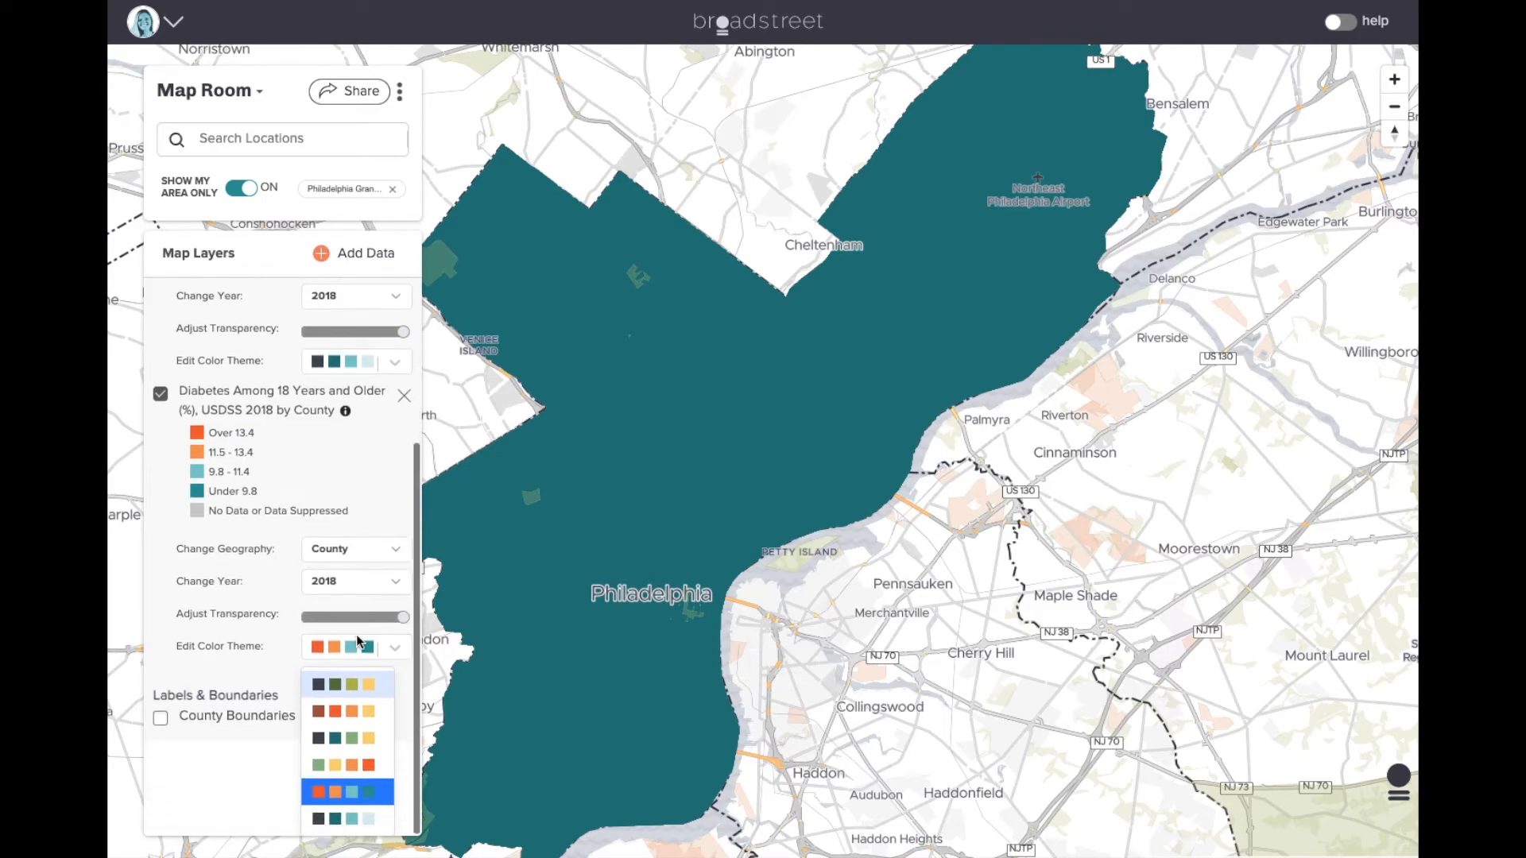
left_click(362, 713)
- Set the heart disease layer's transparency to about the middle so both layers blend
scroll(339, 550, "up", 1)
left_click_drag(403, 480, 367, 493)
scroll(549, 556, "down", 2)
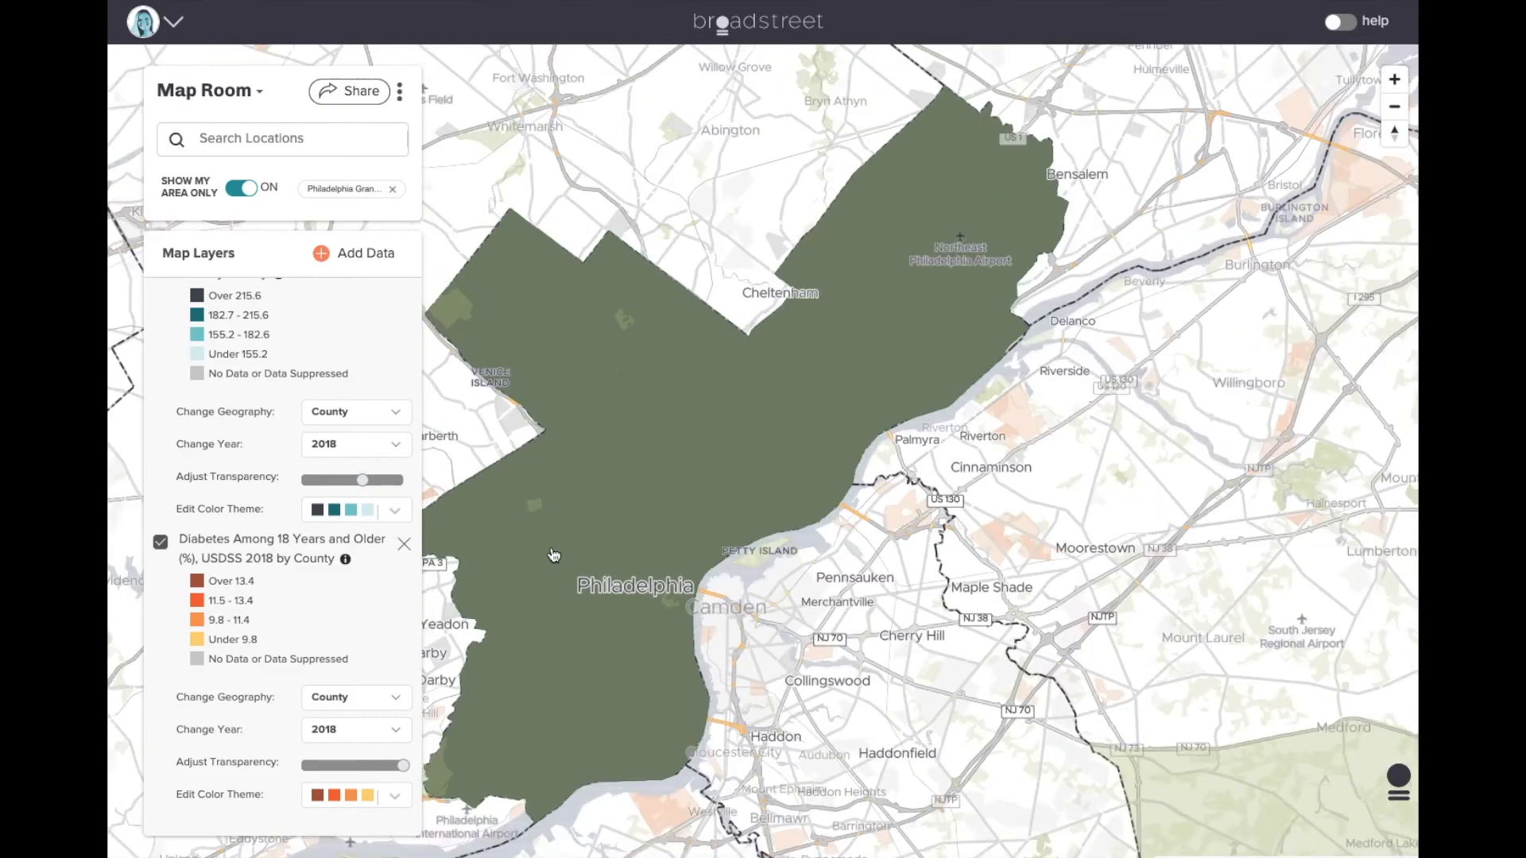
scroll(329, 472, "up", 1)
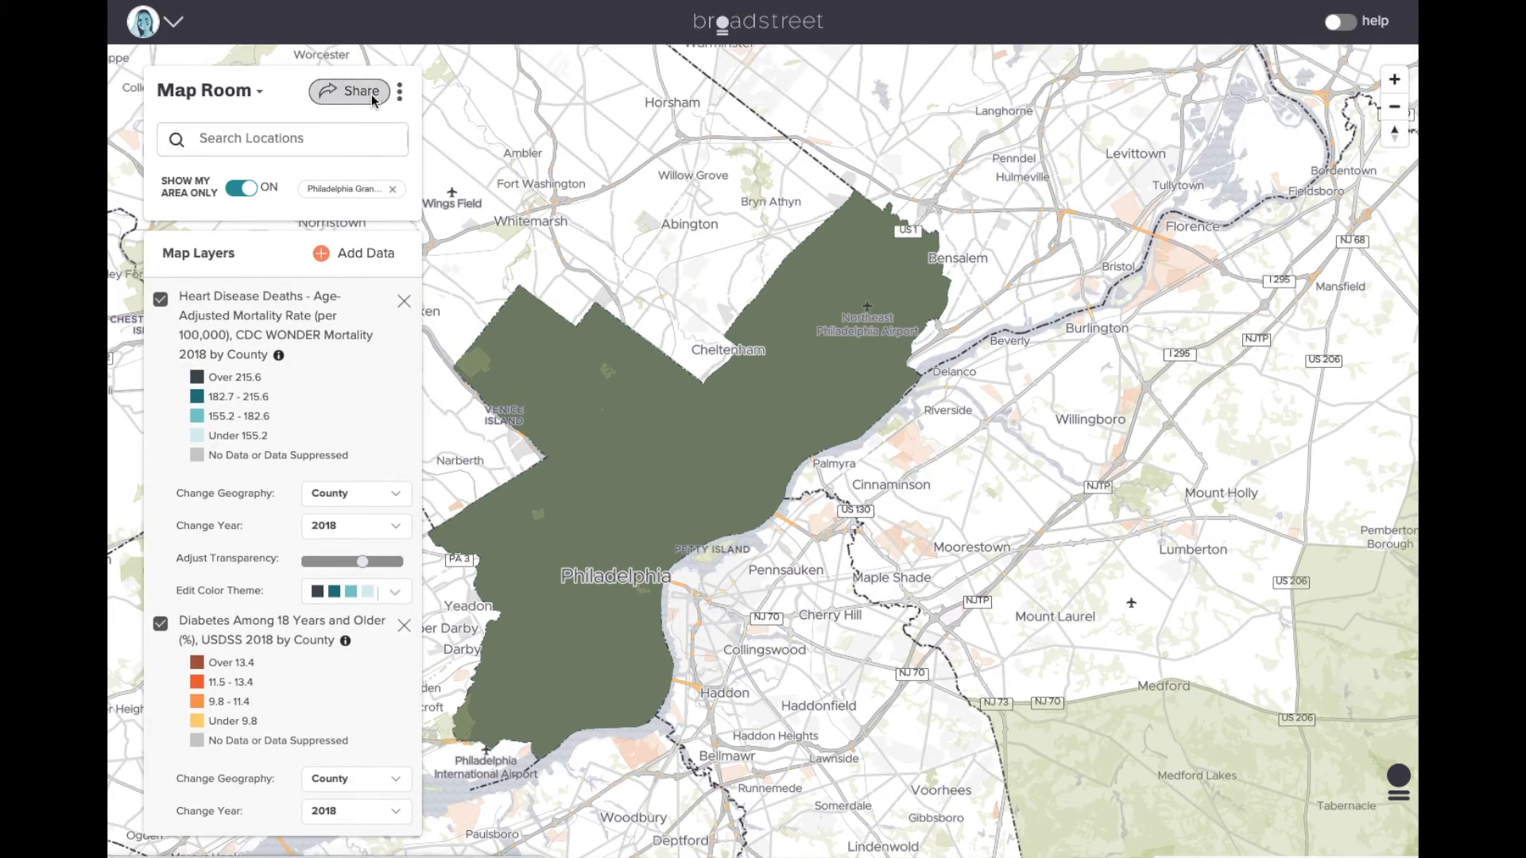
- Save the map as 'Heart Disease Deaths & Diabetes' into the Philadelphia Webinar story's Introduction section
left_click(370, 94)
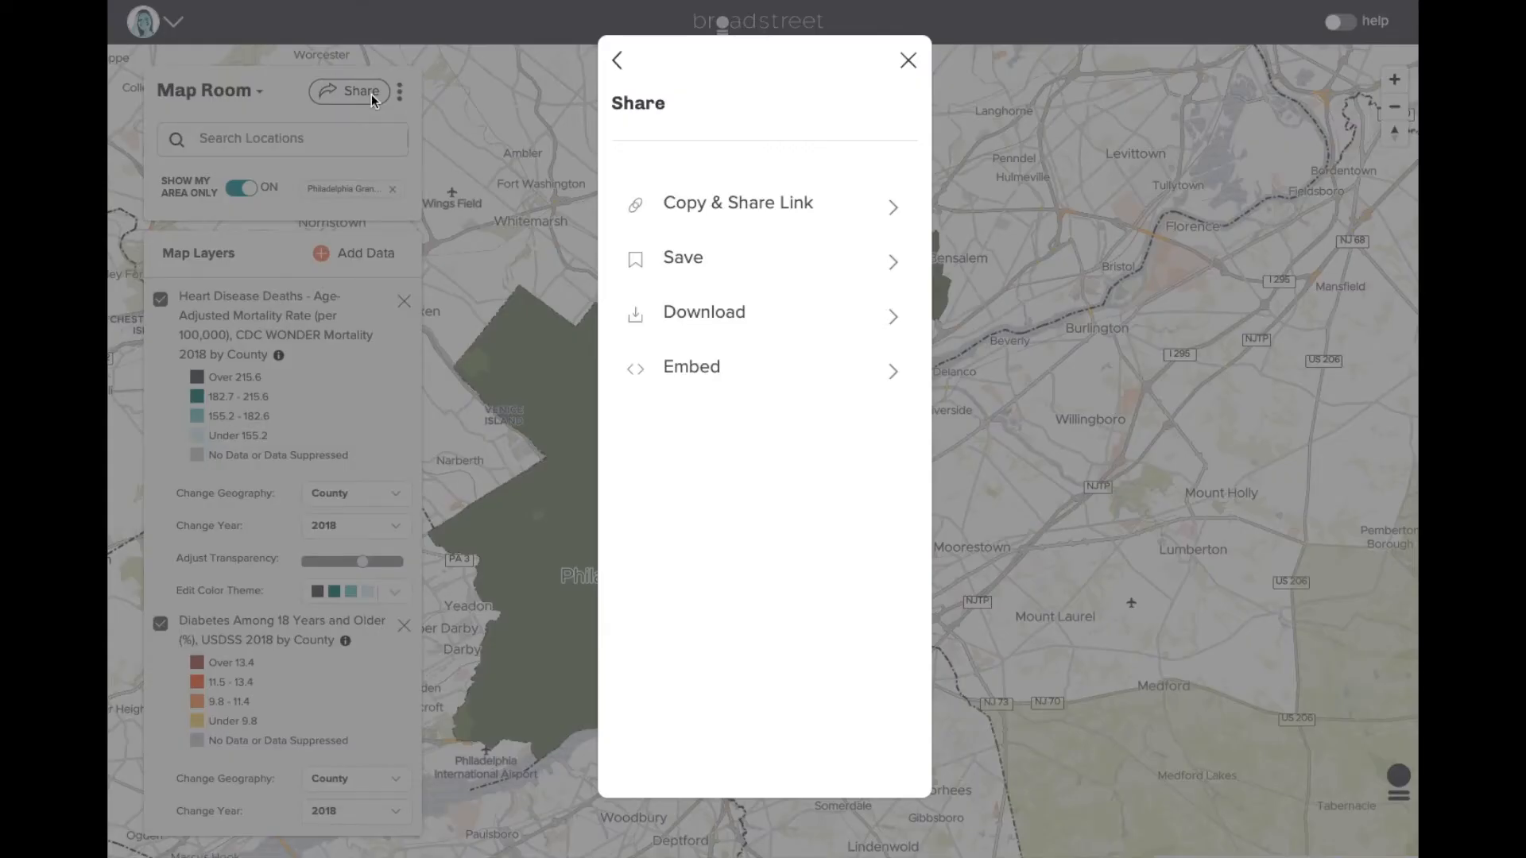
left_click(720, 277)
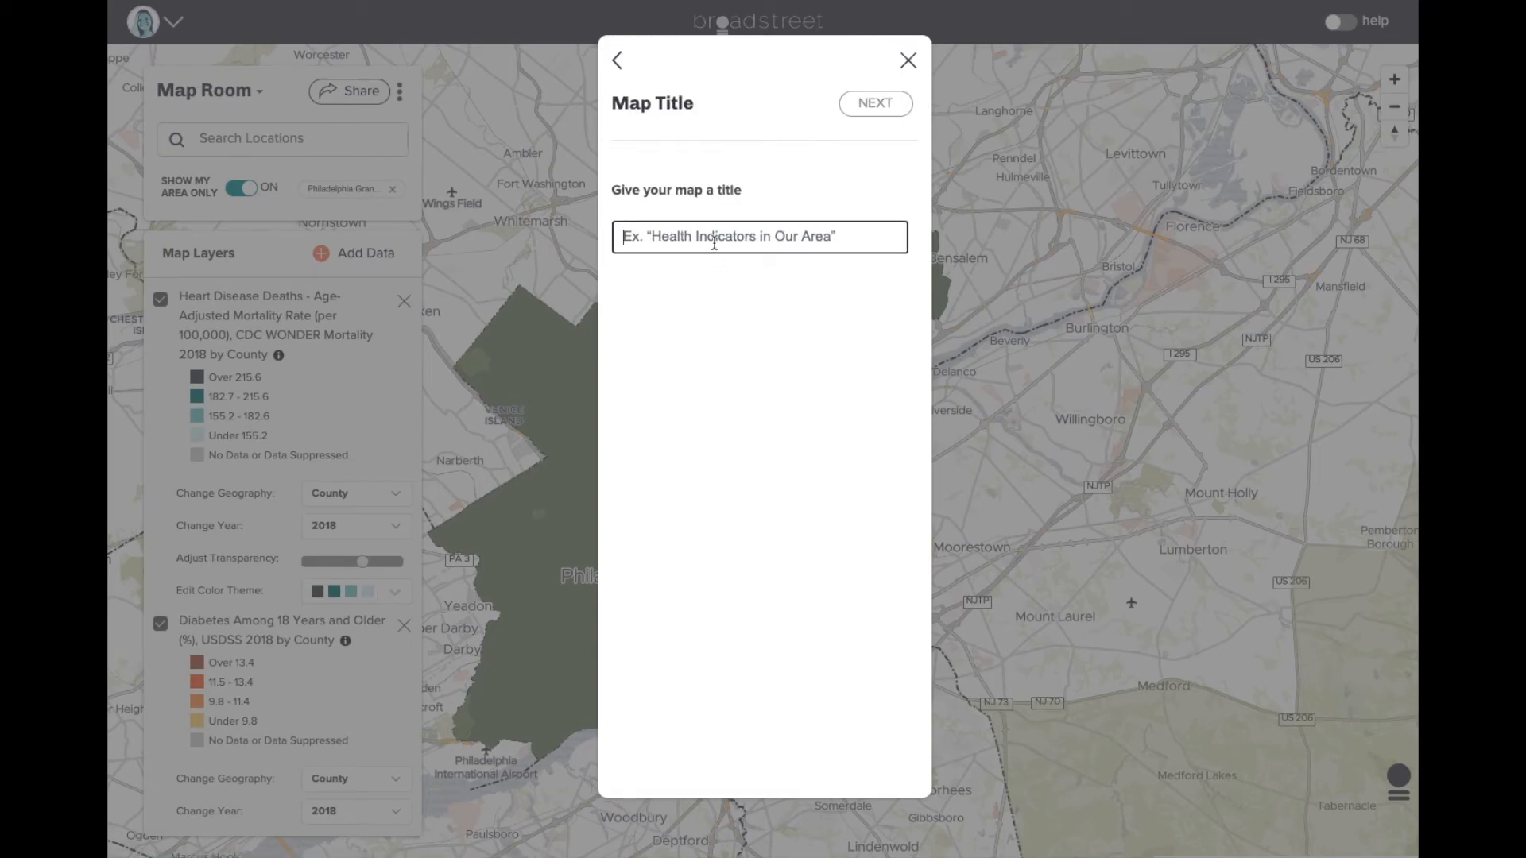
type("Heart Disease Deaths & Diabetes")
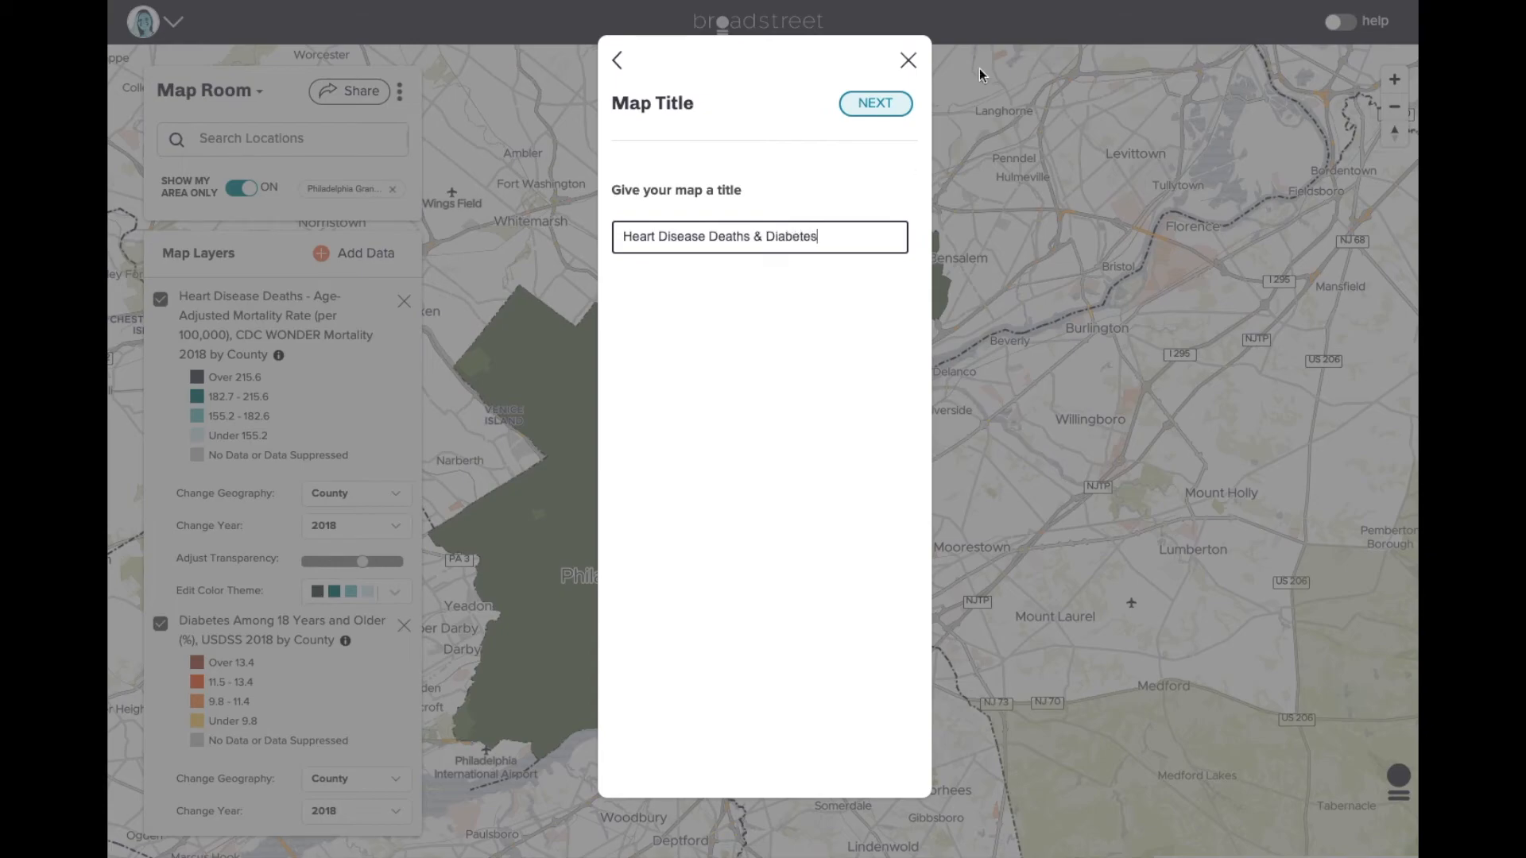
left_click(874, 103)
scroll(829, 240, "down", 1)
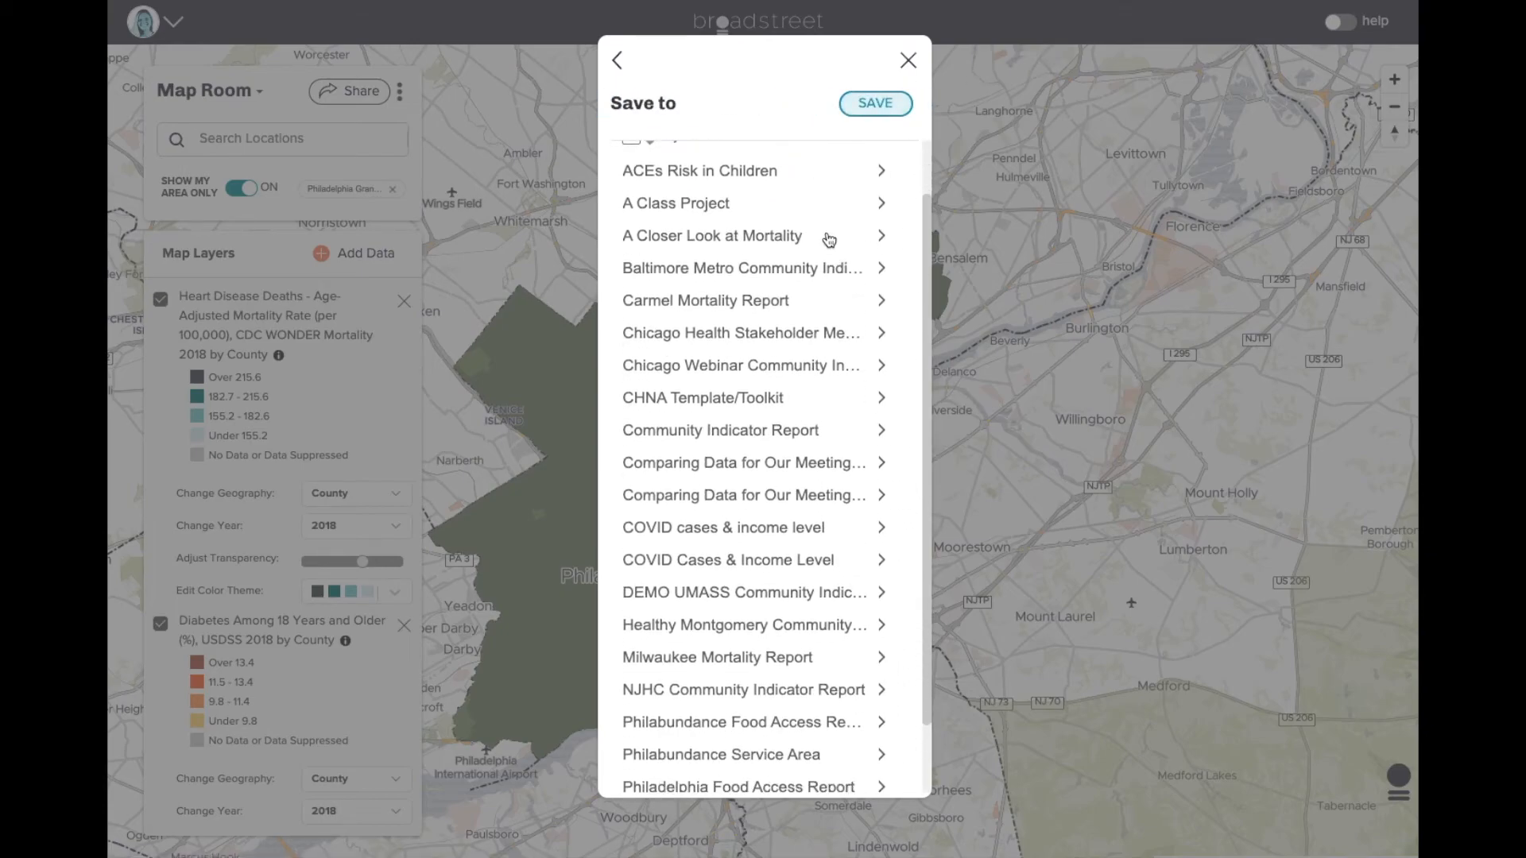
scroll(829, 240, "down", 1)
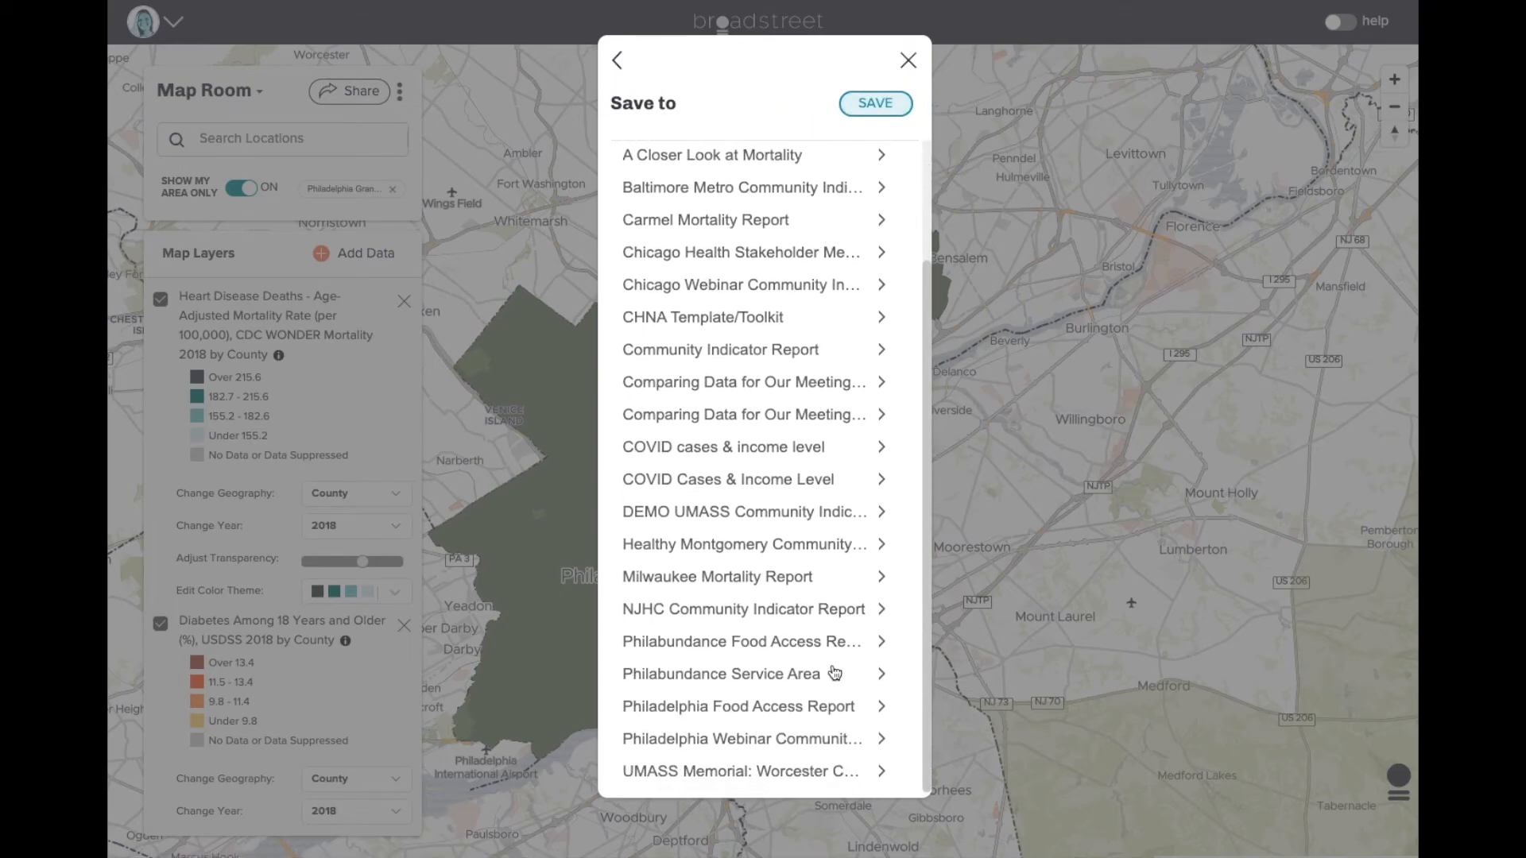
left_click(827, 740)
left_click(709, 643)
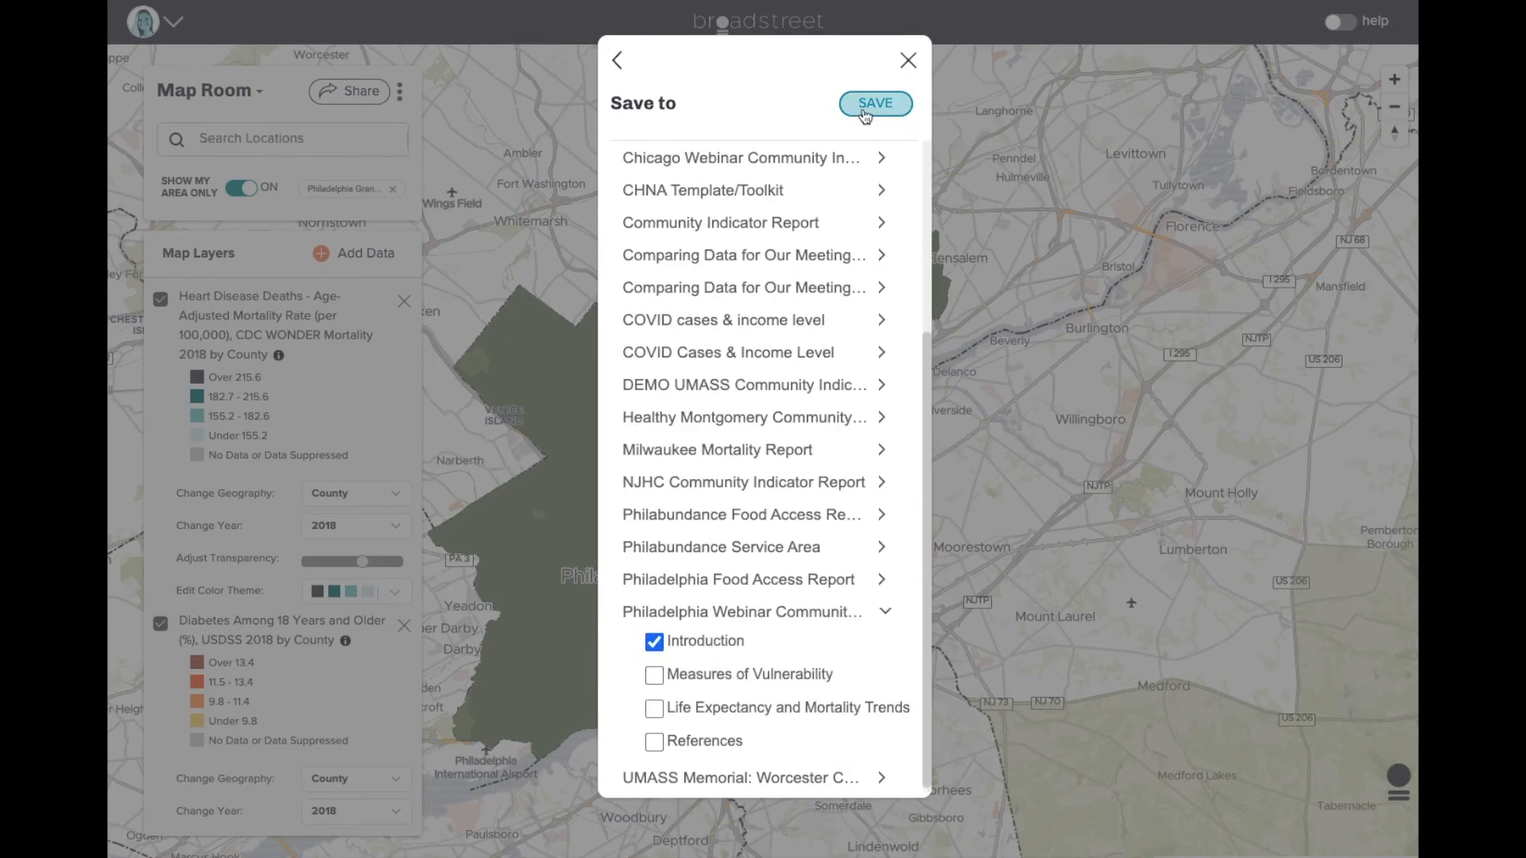
left_click(909, 61)
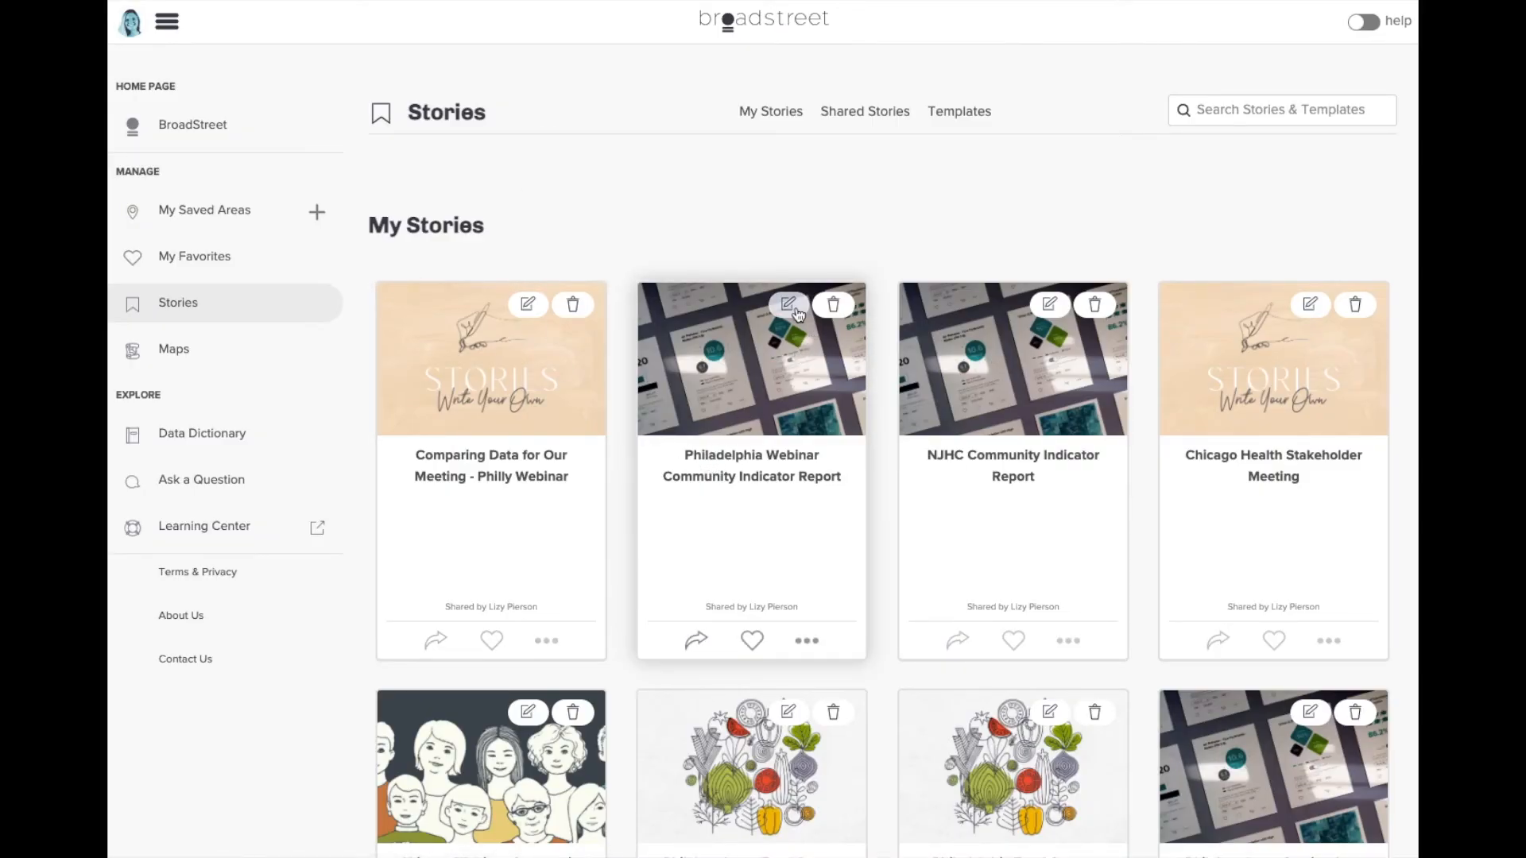
- Make the sprouting-plants illustration the Philadelphia Webinar report's featured image and save the story
left_click(794, 306)
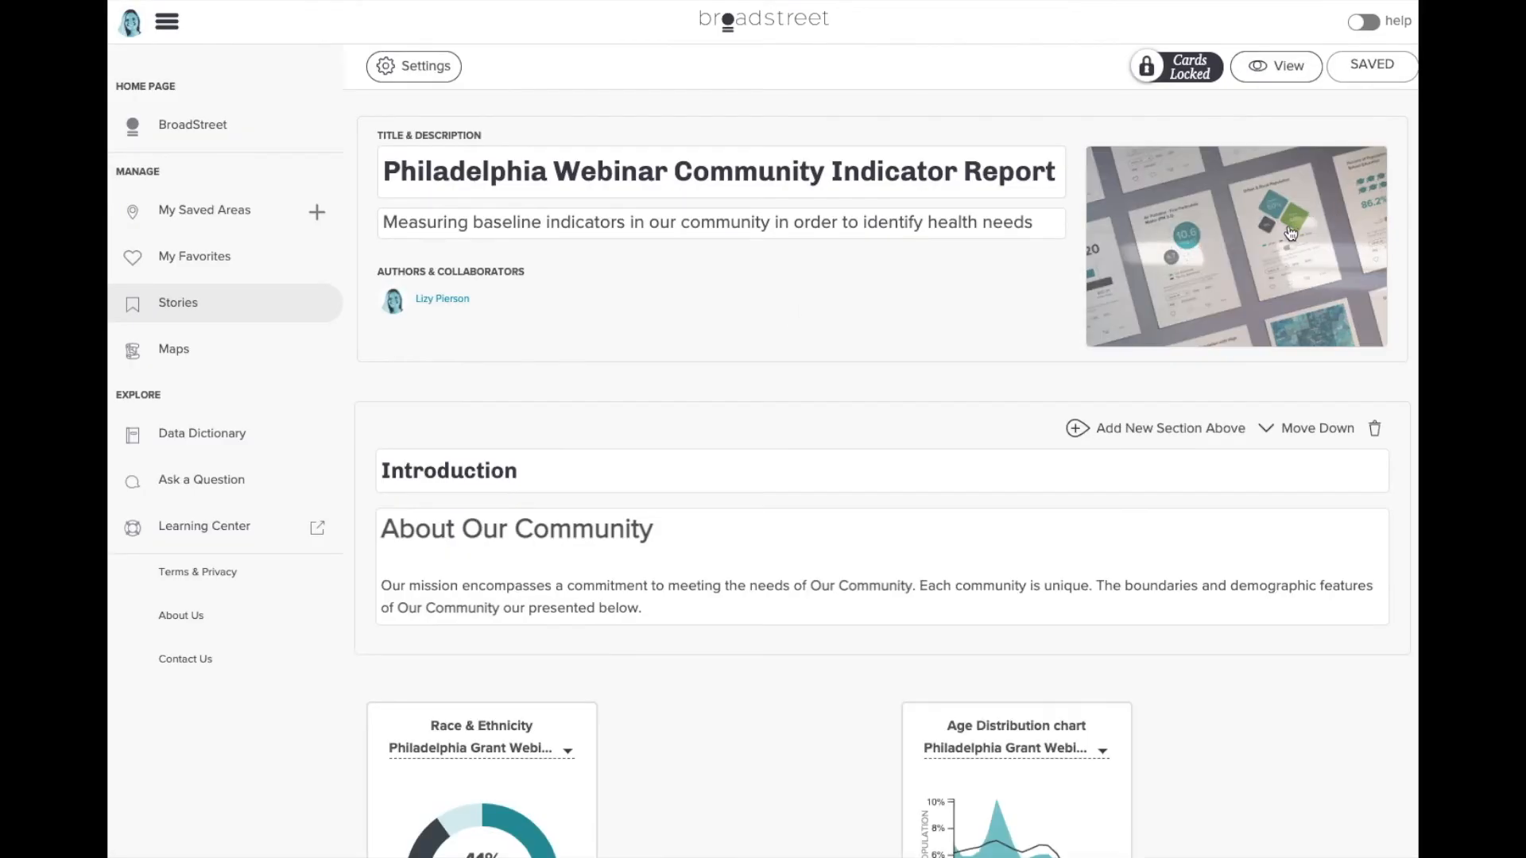
left_click(1285, 235)
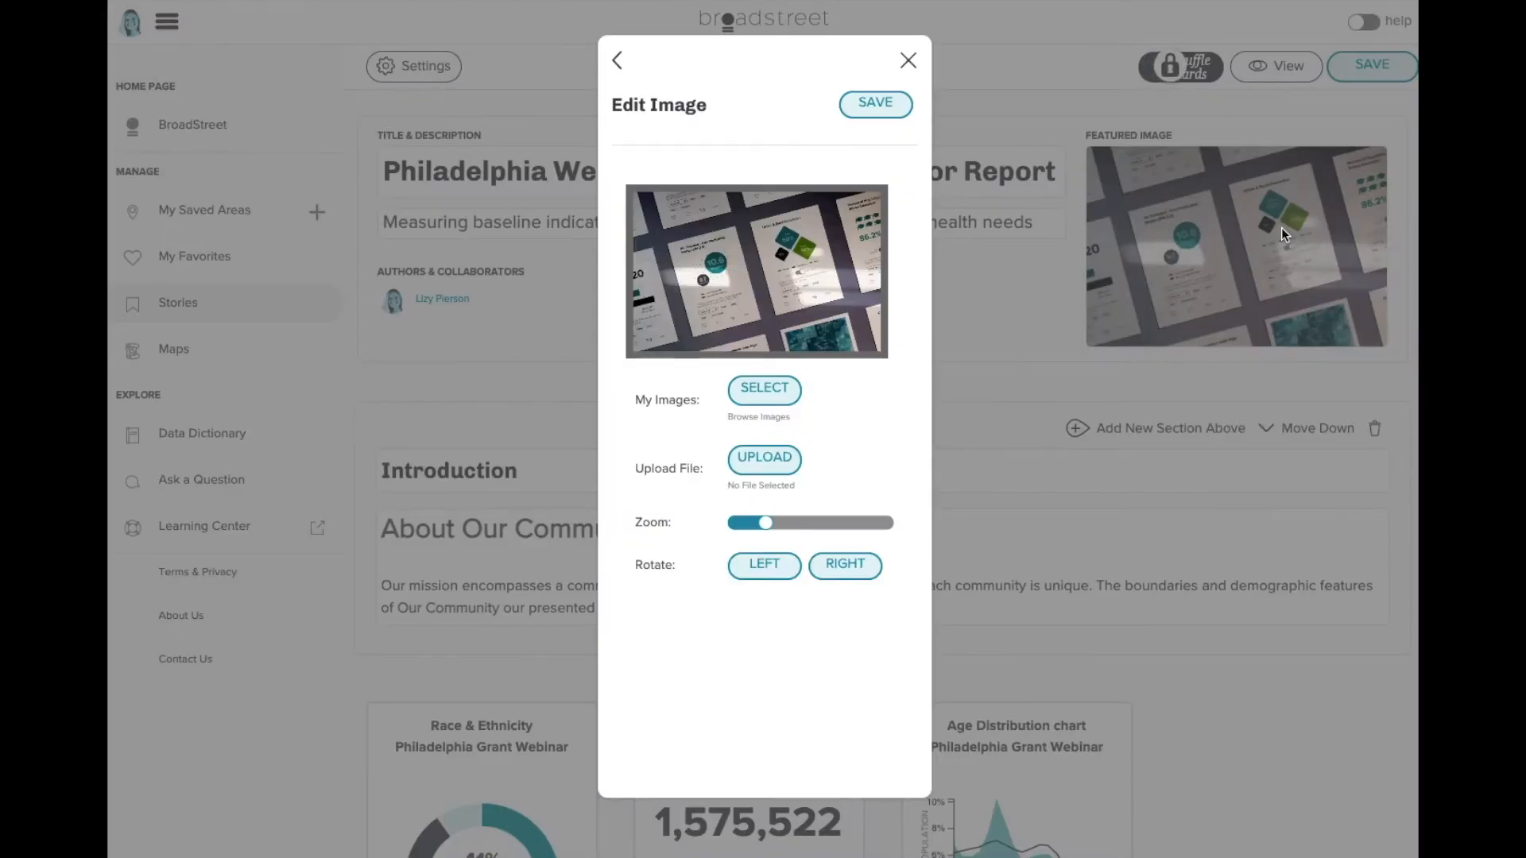
left_click(779, 400)
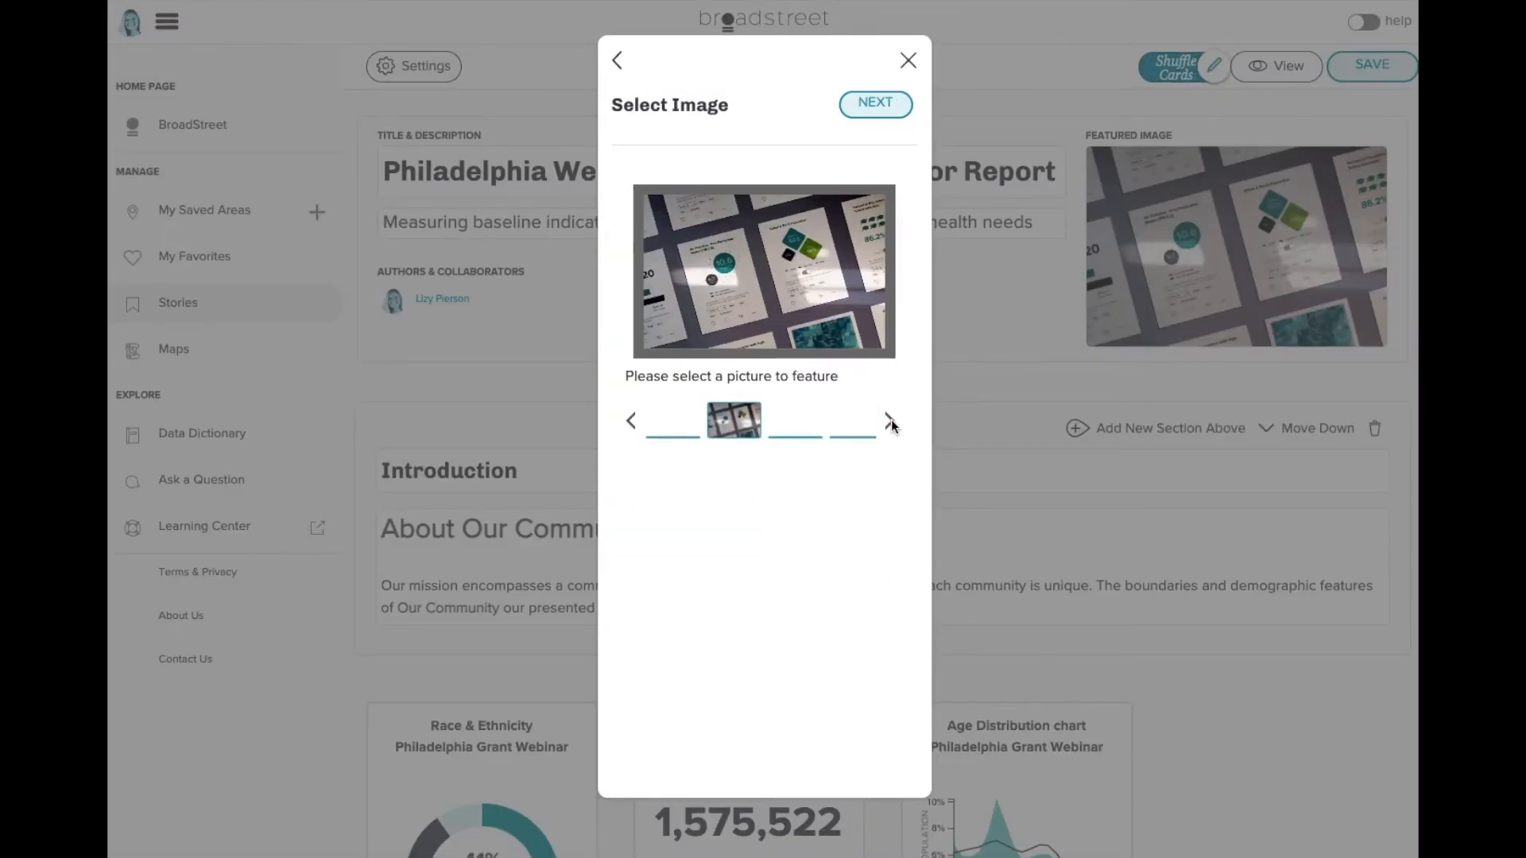
left_click(632, 421)
left_click(734, 419)
left_click(795, 419)
left_click(889, 108)
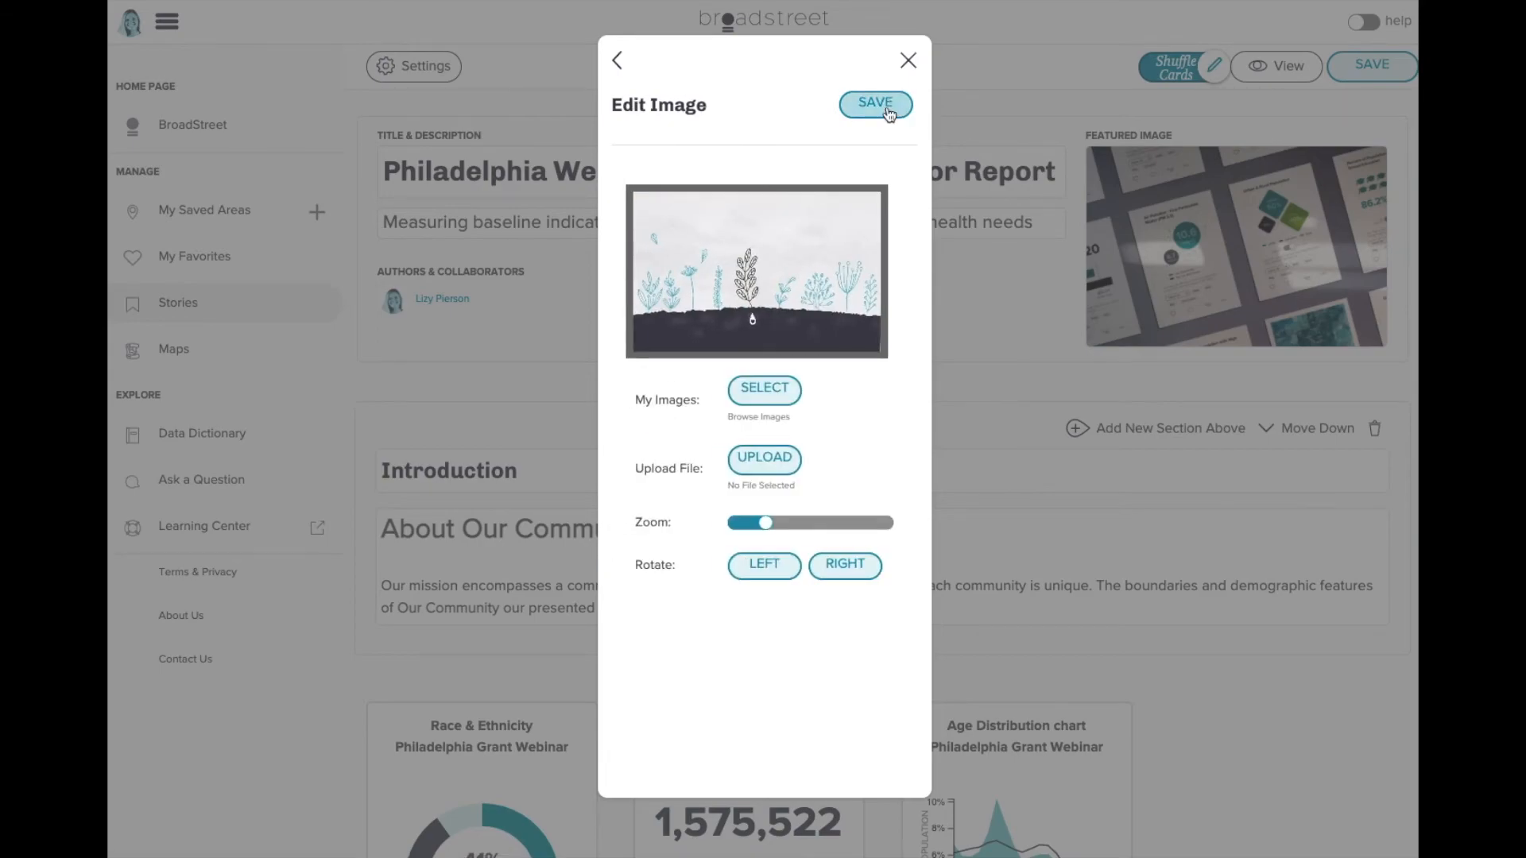
left_click(884, 107)
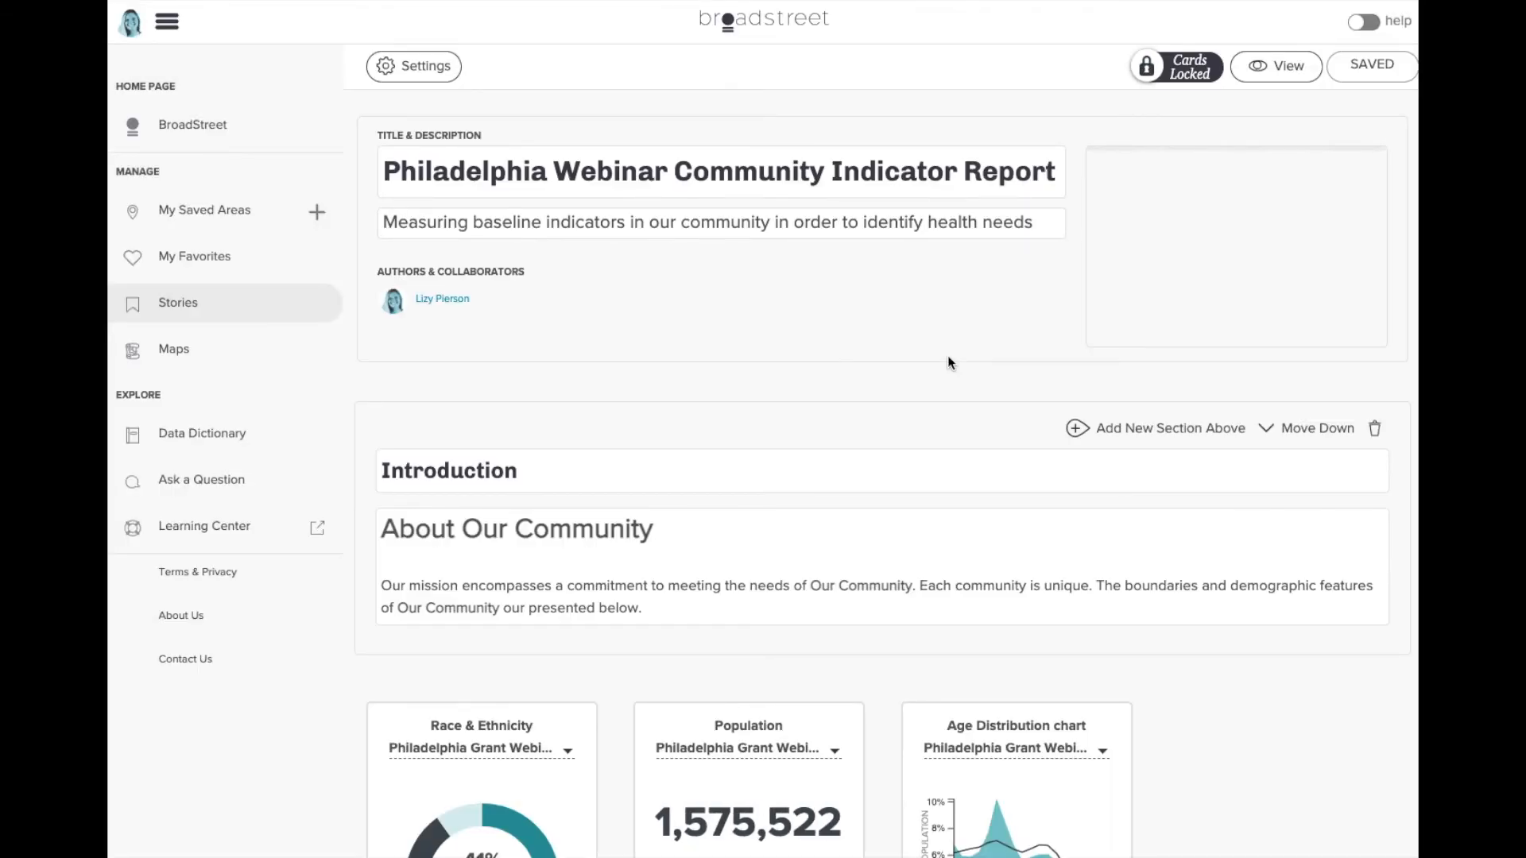
scroll(1270, 389, "down", 2)
scroll(1270, 391, "down", 14)
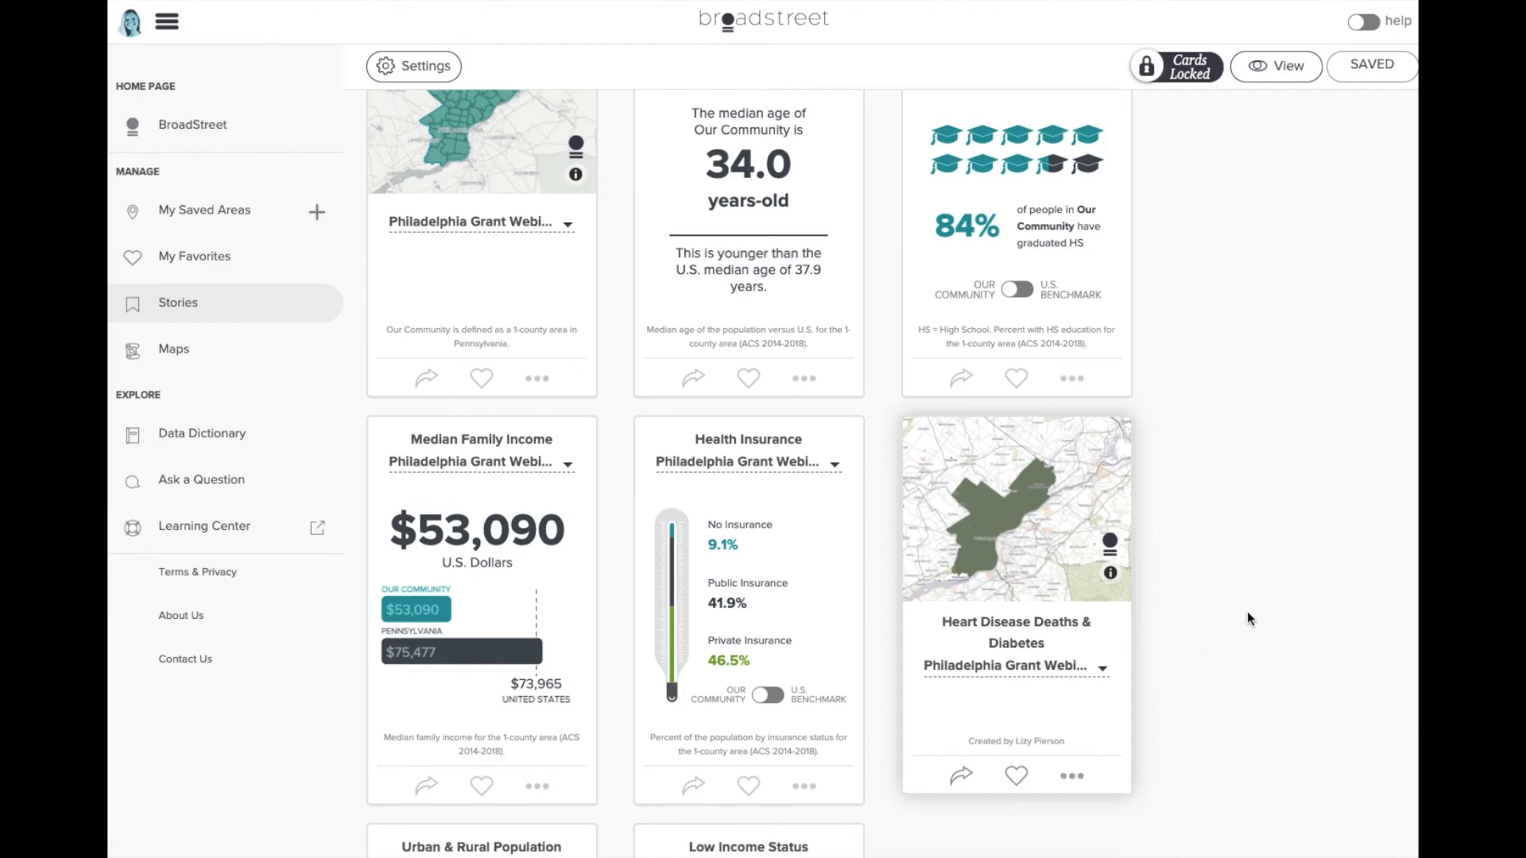
scroll(1248, 619, "up", 14)
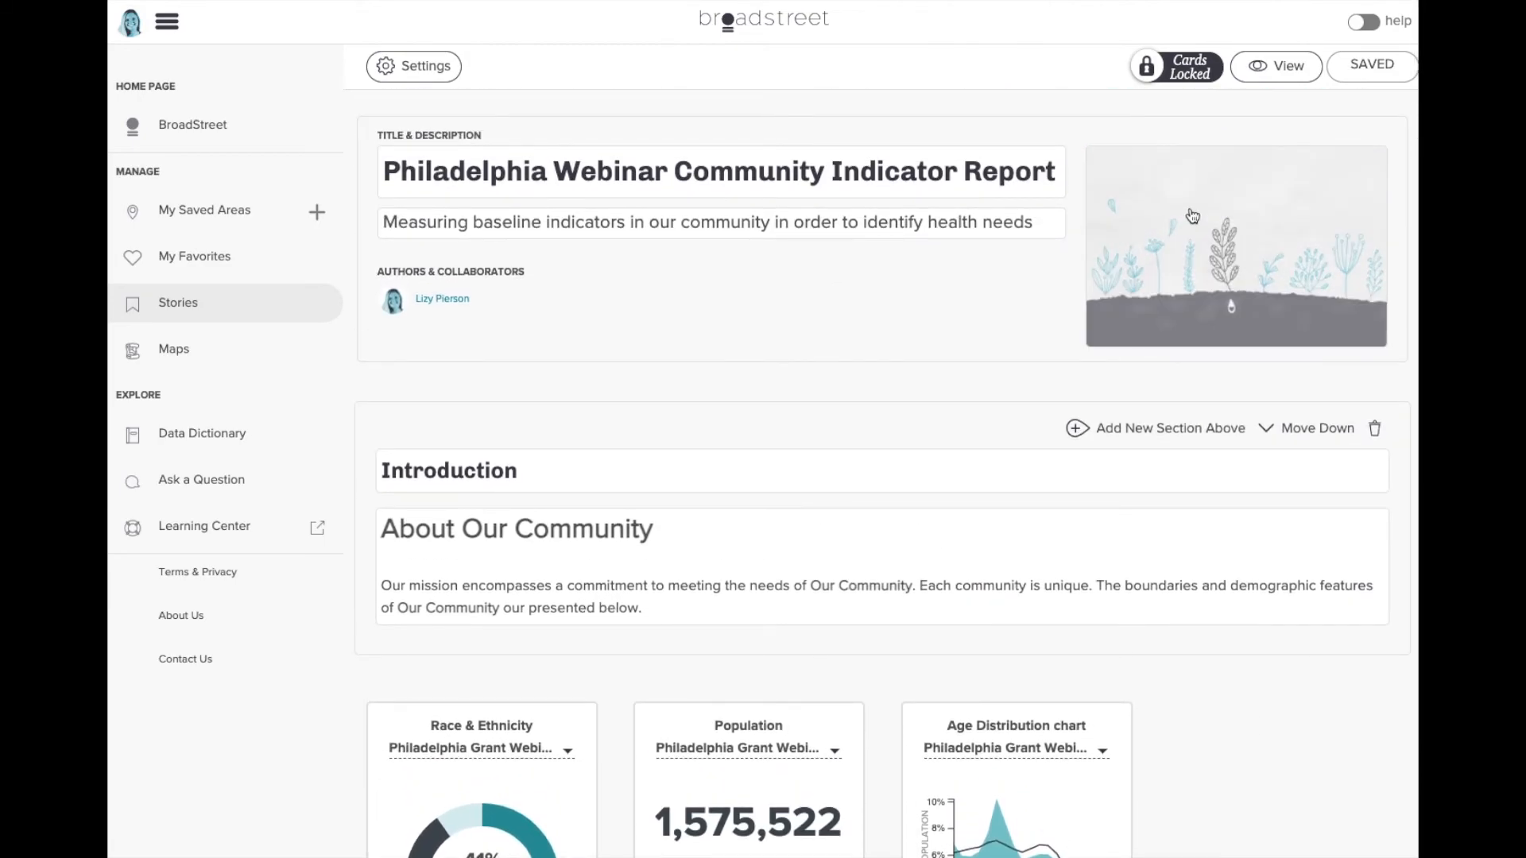
- Invite a second collaborator to the Philadelphia Webinar story by e-mail from its Collaborators settings
left_click(464, 65)
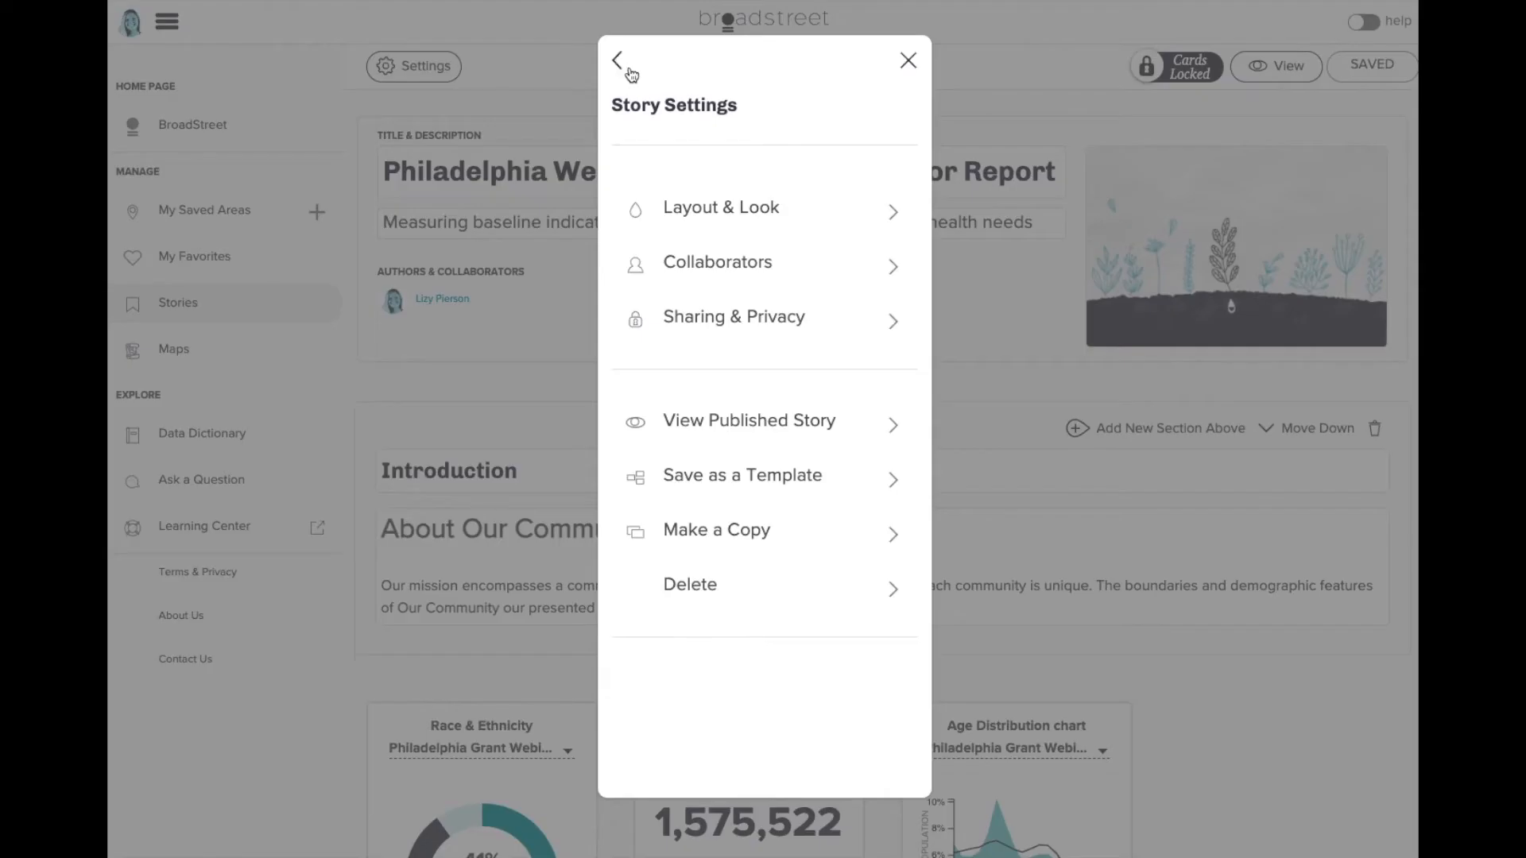
left_click(740, 273)
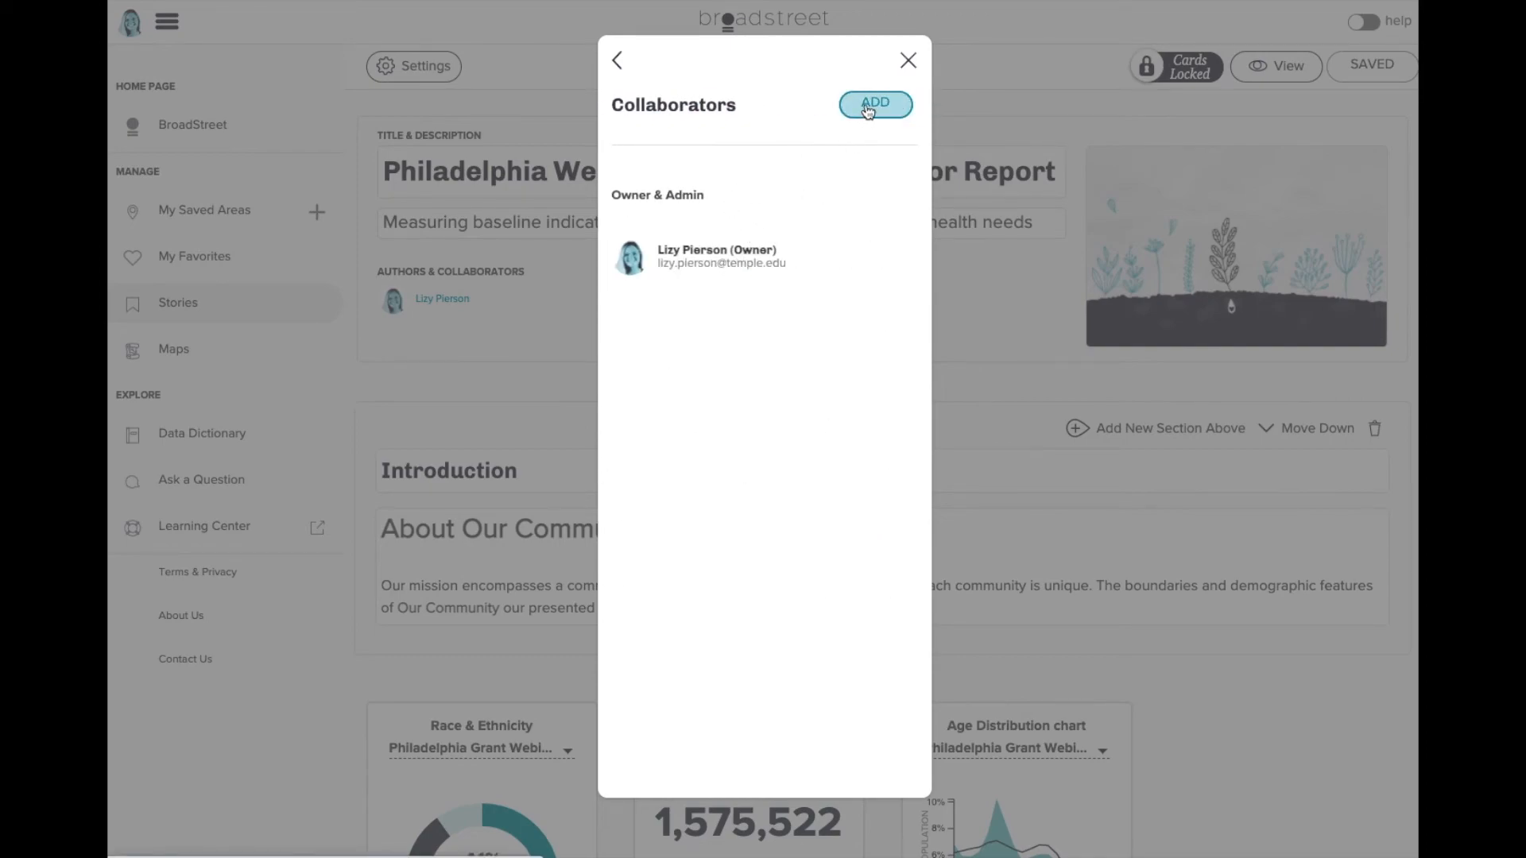
left_click(875, 104)
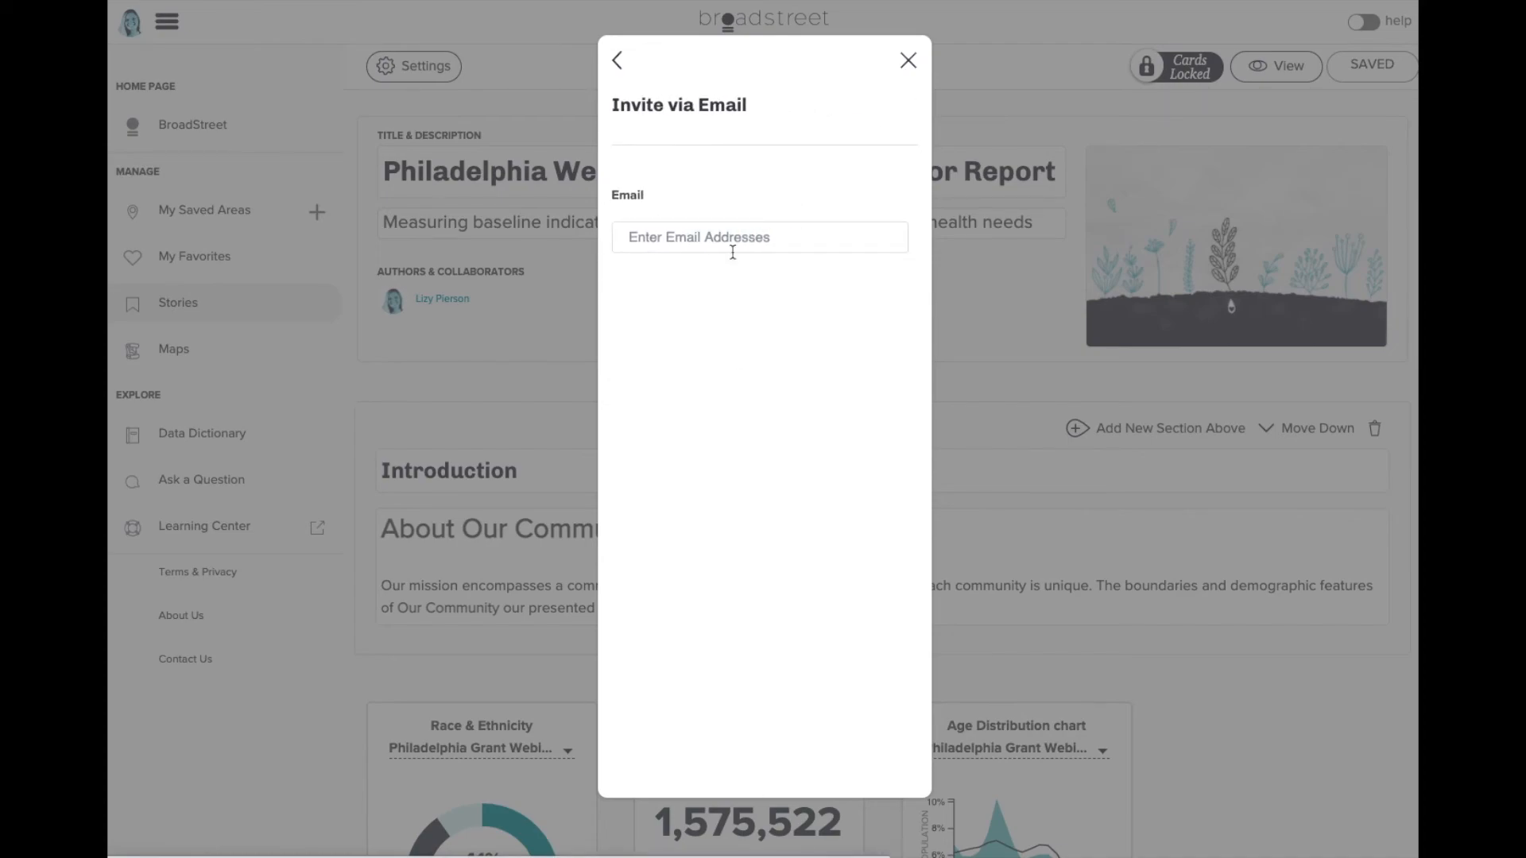
left_click(729, 239)
left_click(720, 281)
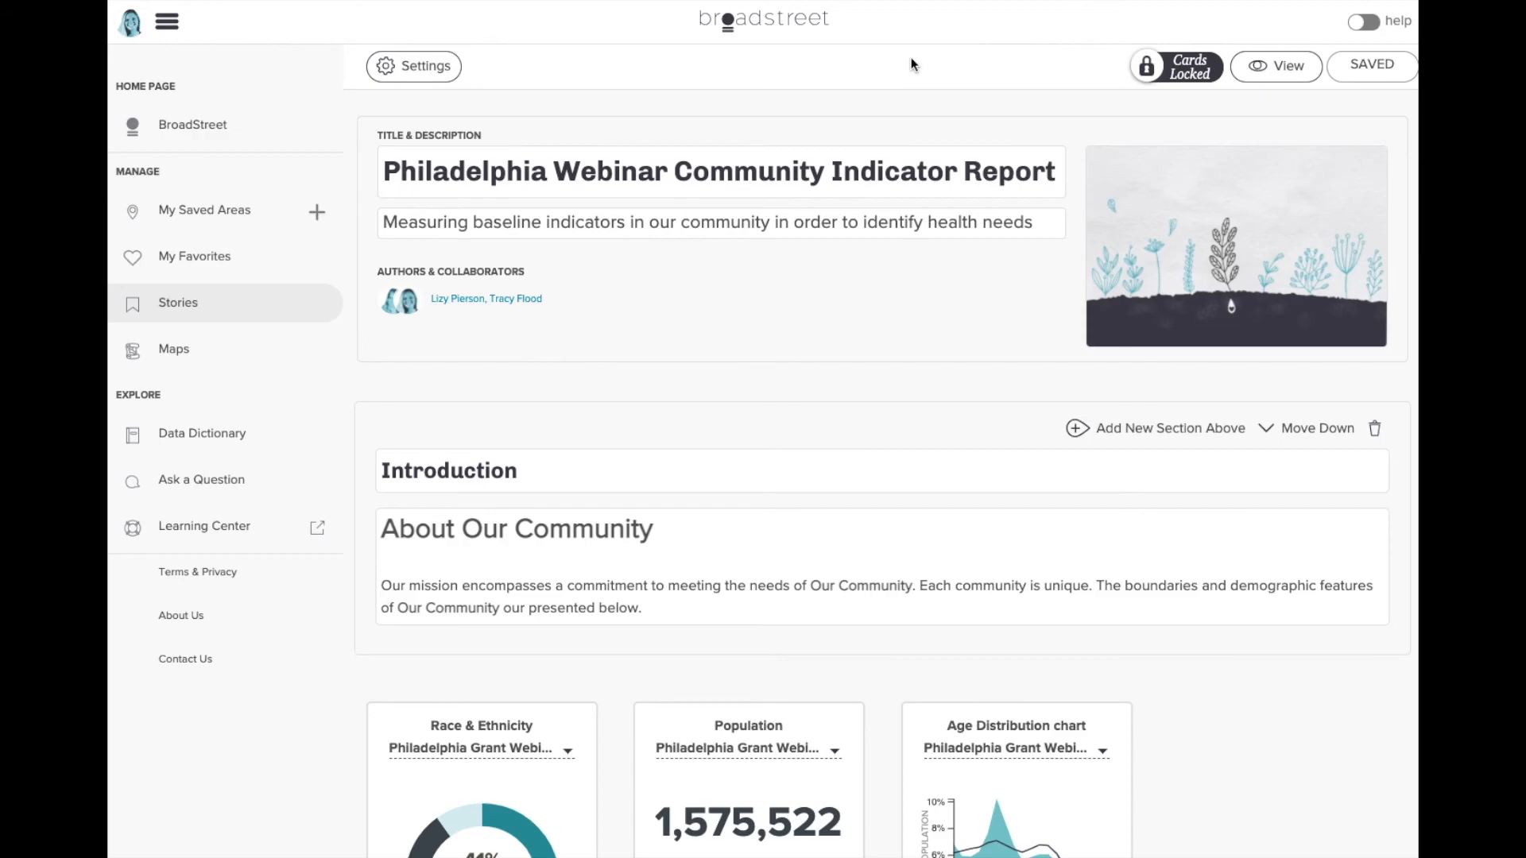
- Scroll through the published story's cards, then advance to the 'Discounts are available' slide
left_click(1255, 83)
scroll(1332, 100, "down", 5)
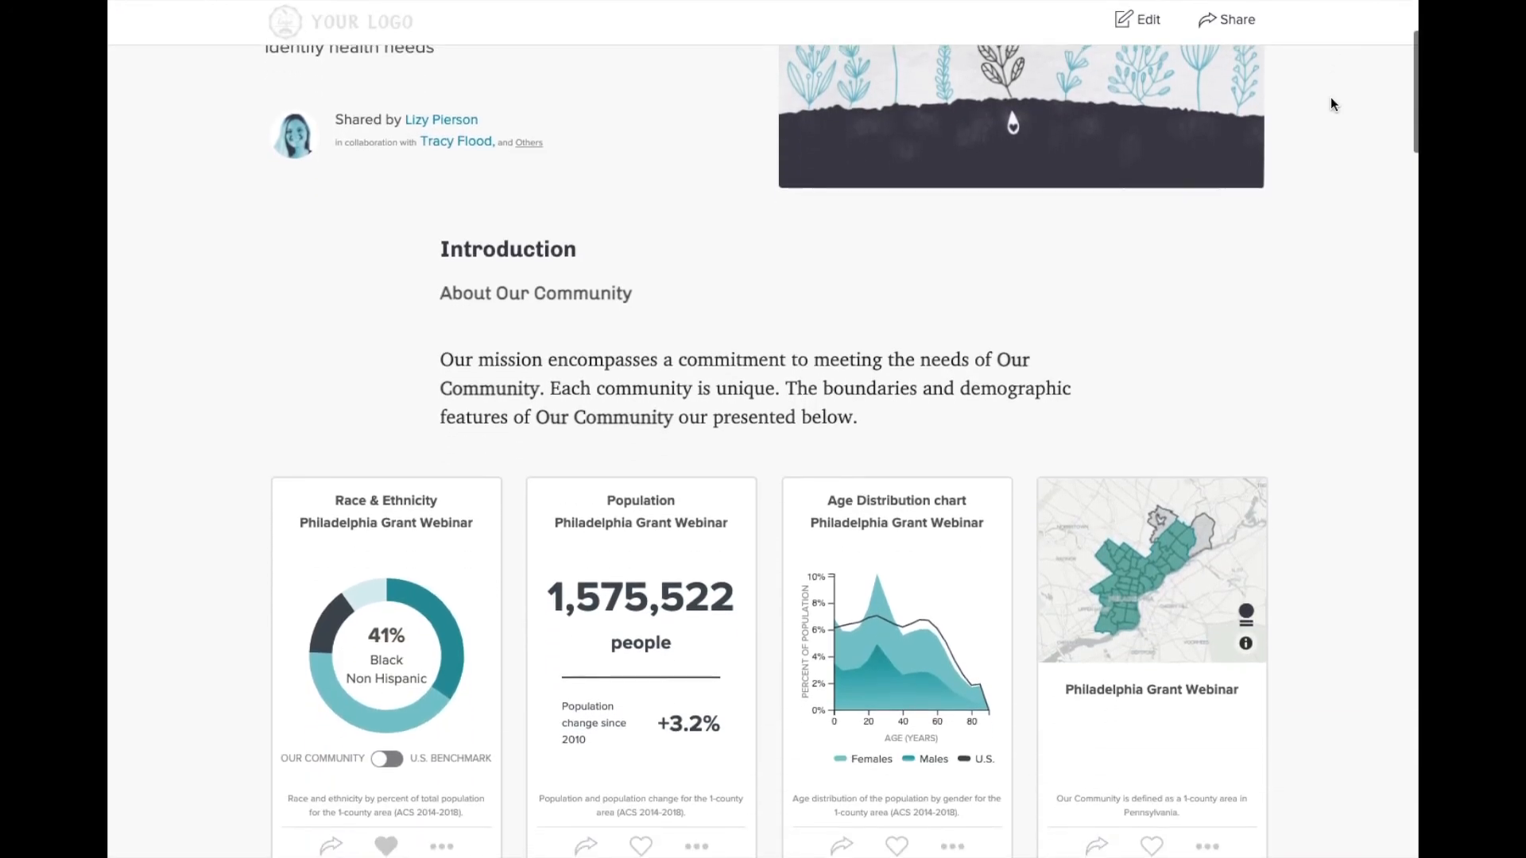
scroll(1330, 97, "down", 7)
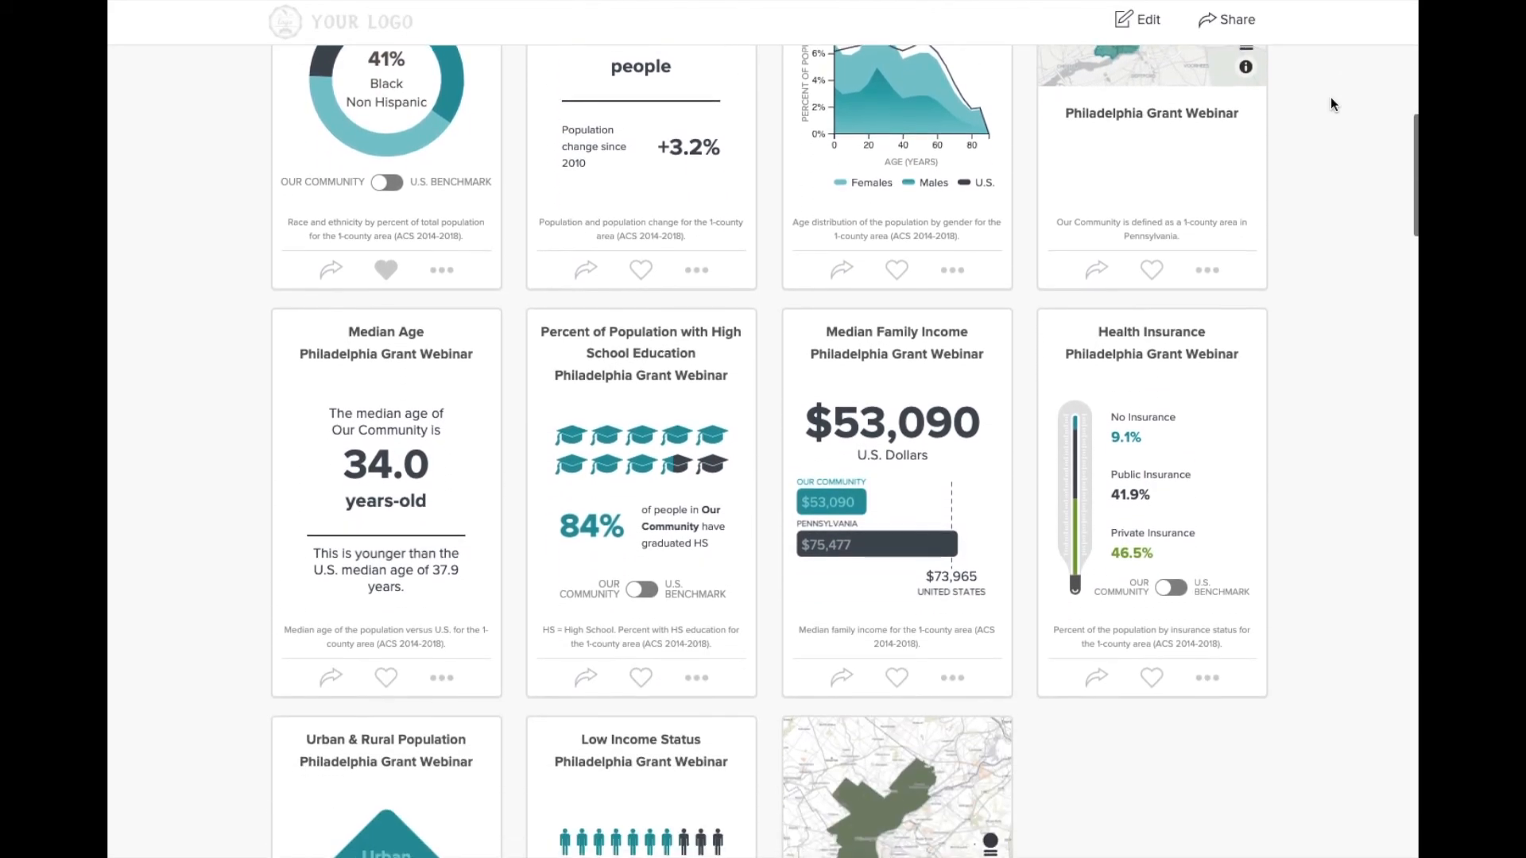
scroll(1330, 104, "down", 7)
scroll(1330, 97, "down", 8)
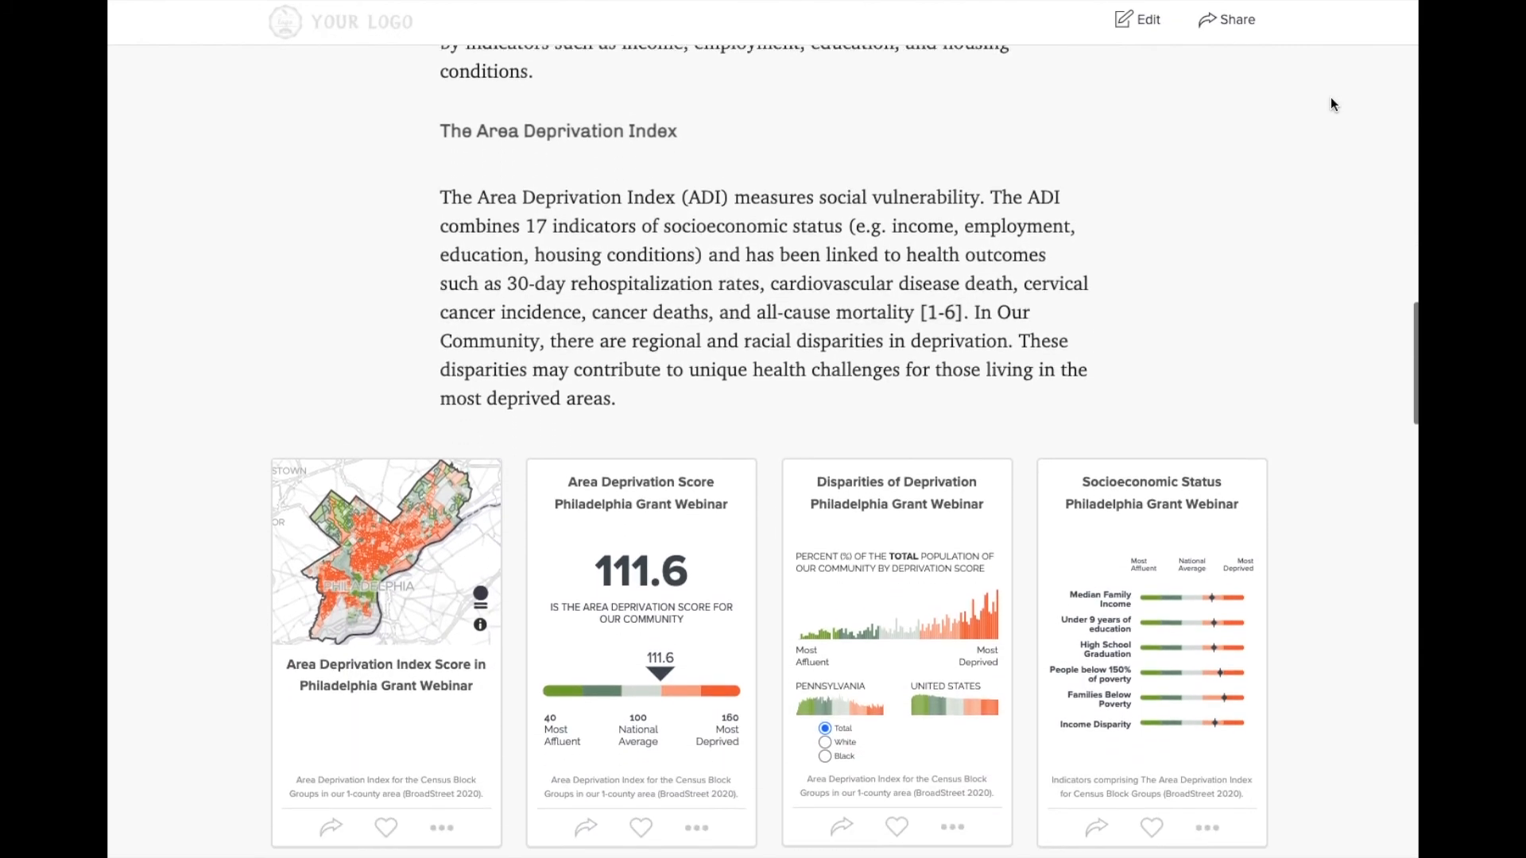
scroll(1331, 97, "down", 2)
scroll(361, 449, "up", 3)
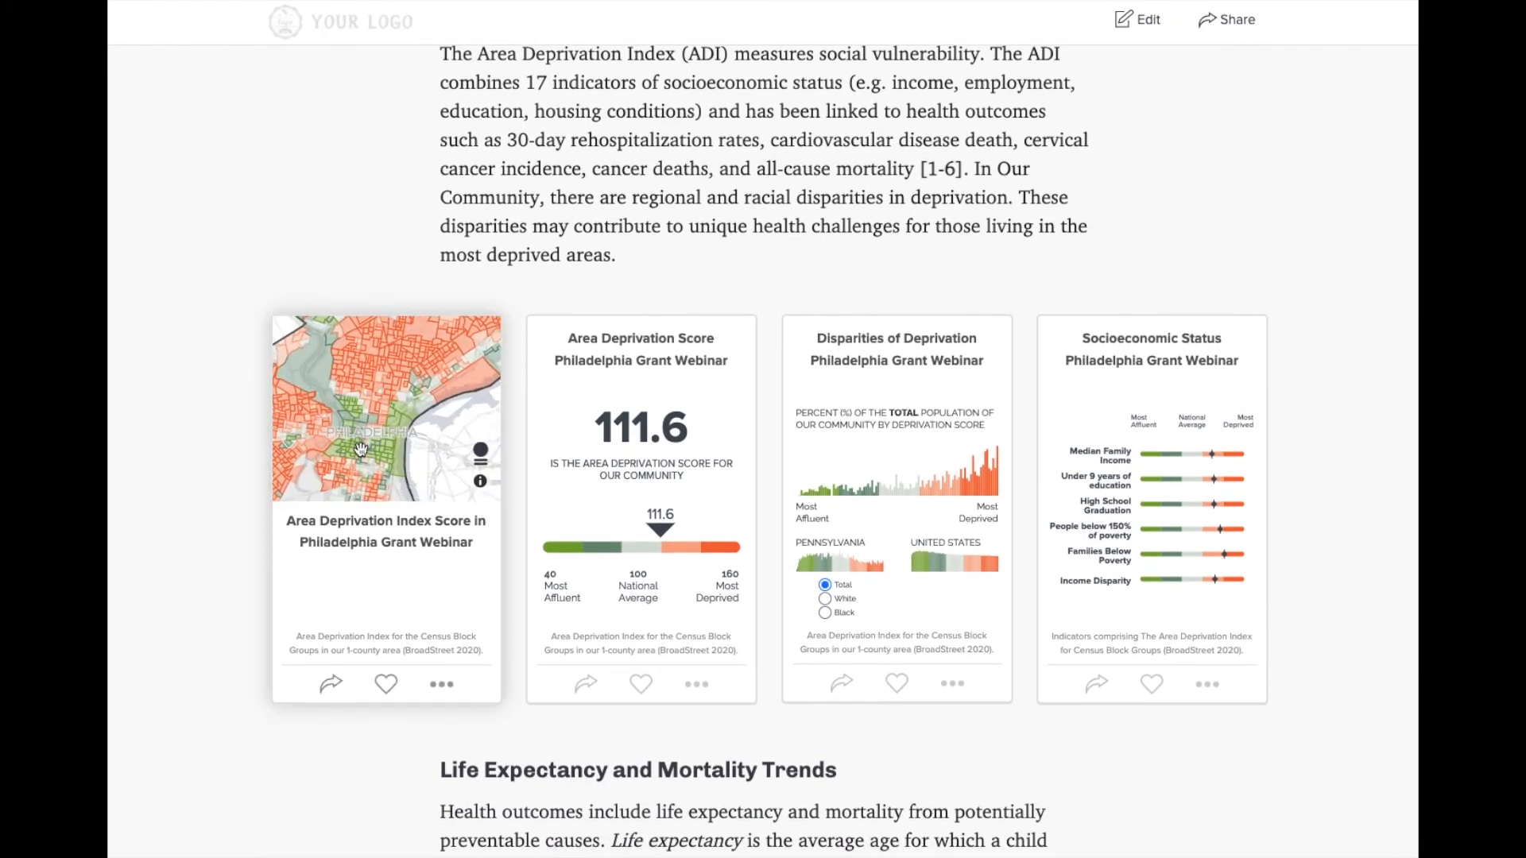
scroll(361, 449, "up", 3)
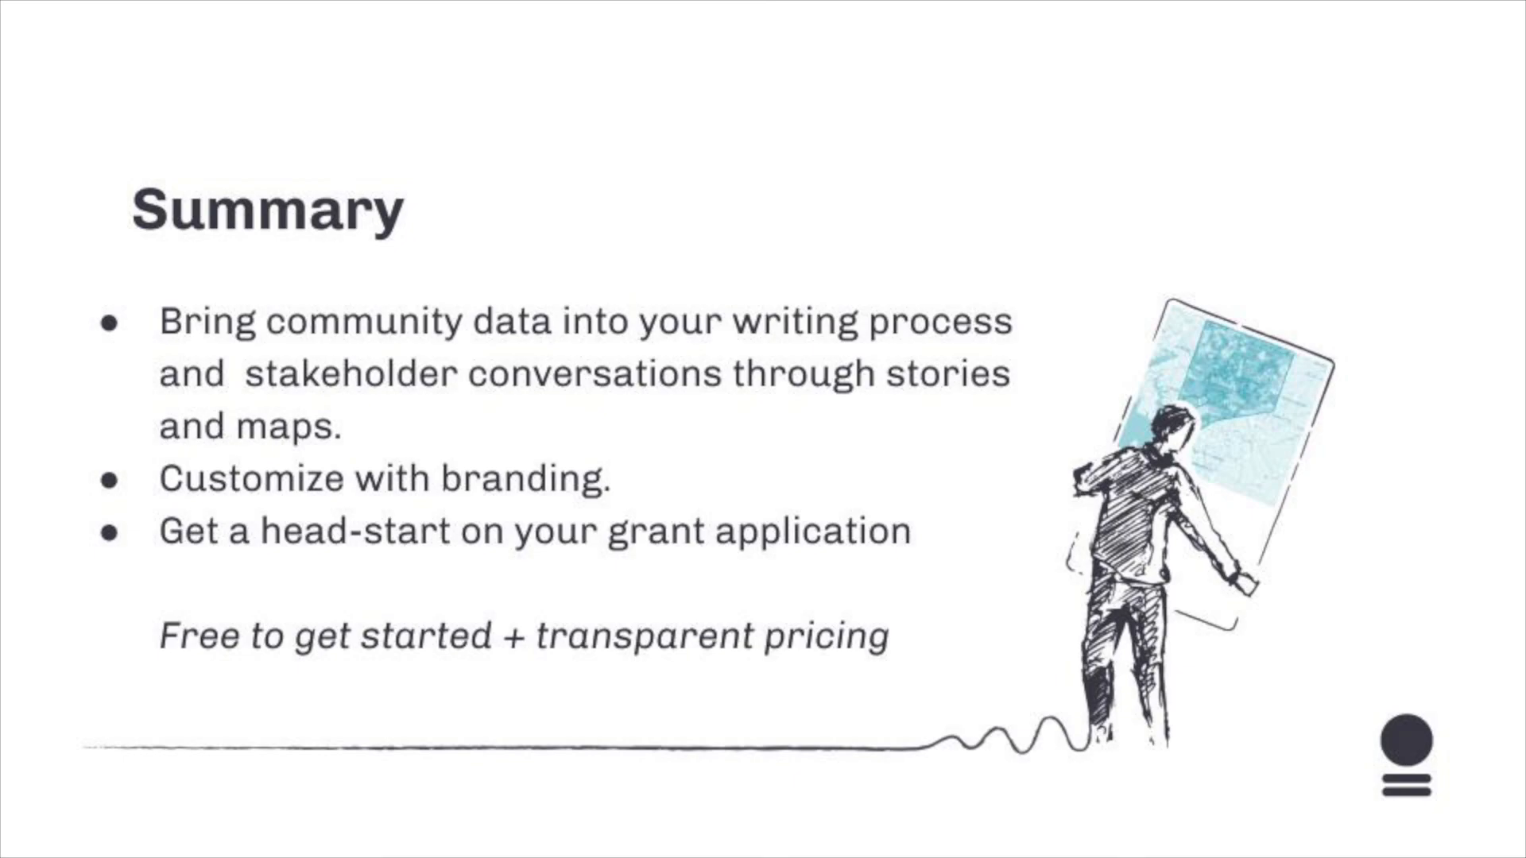
key("Right")
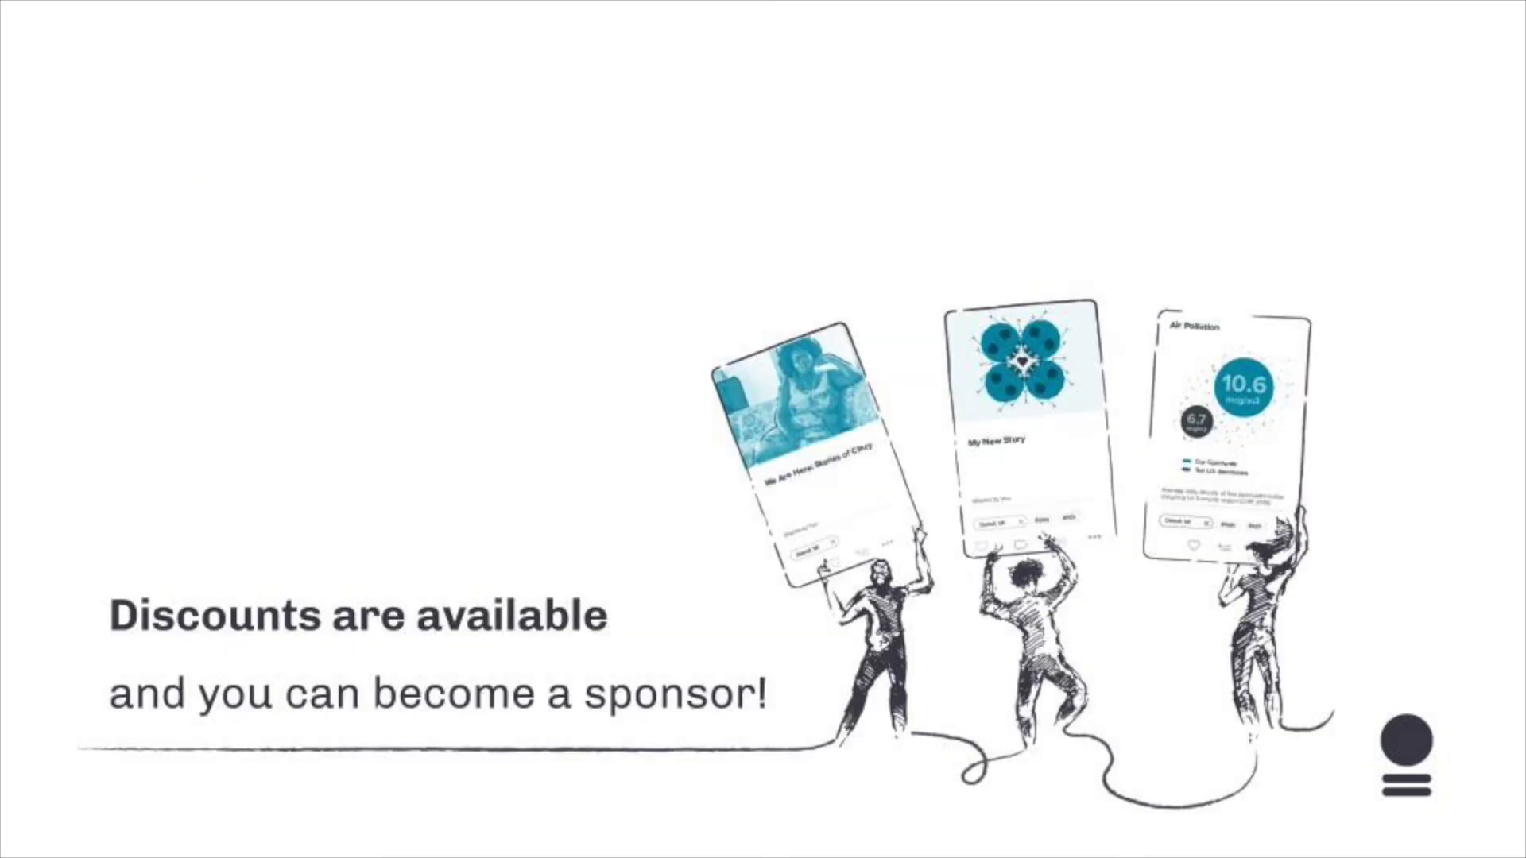